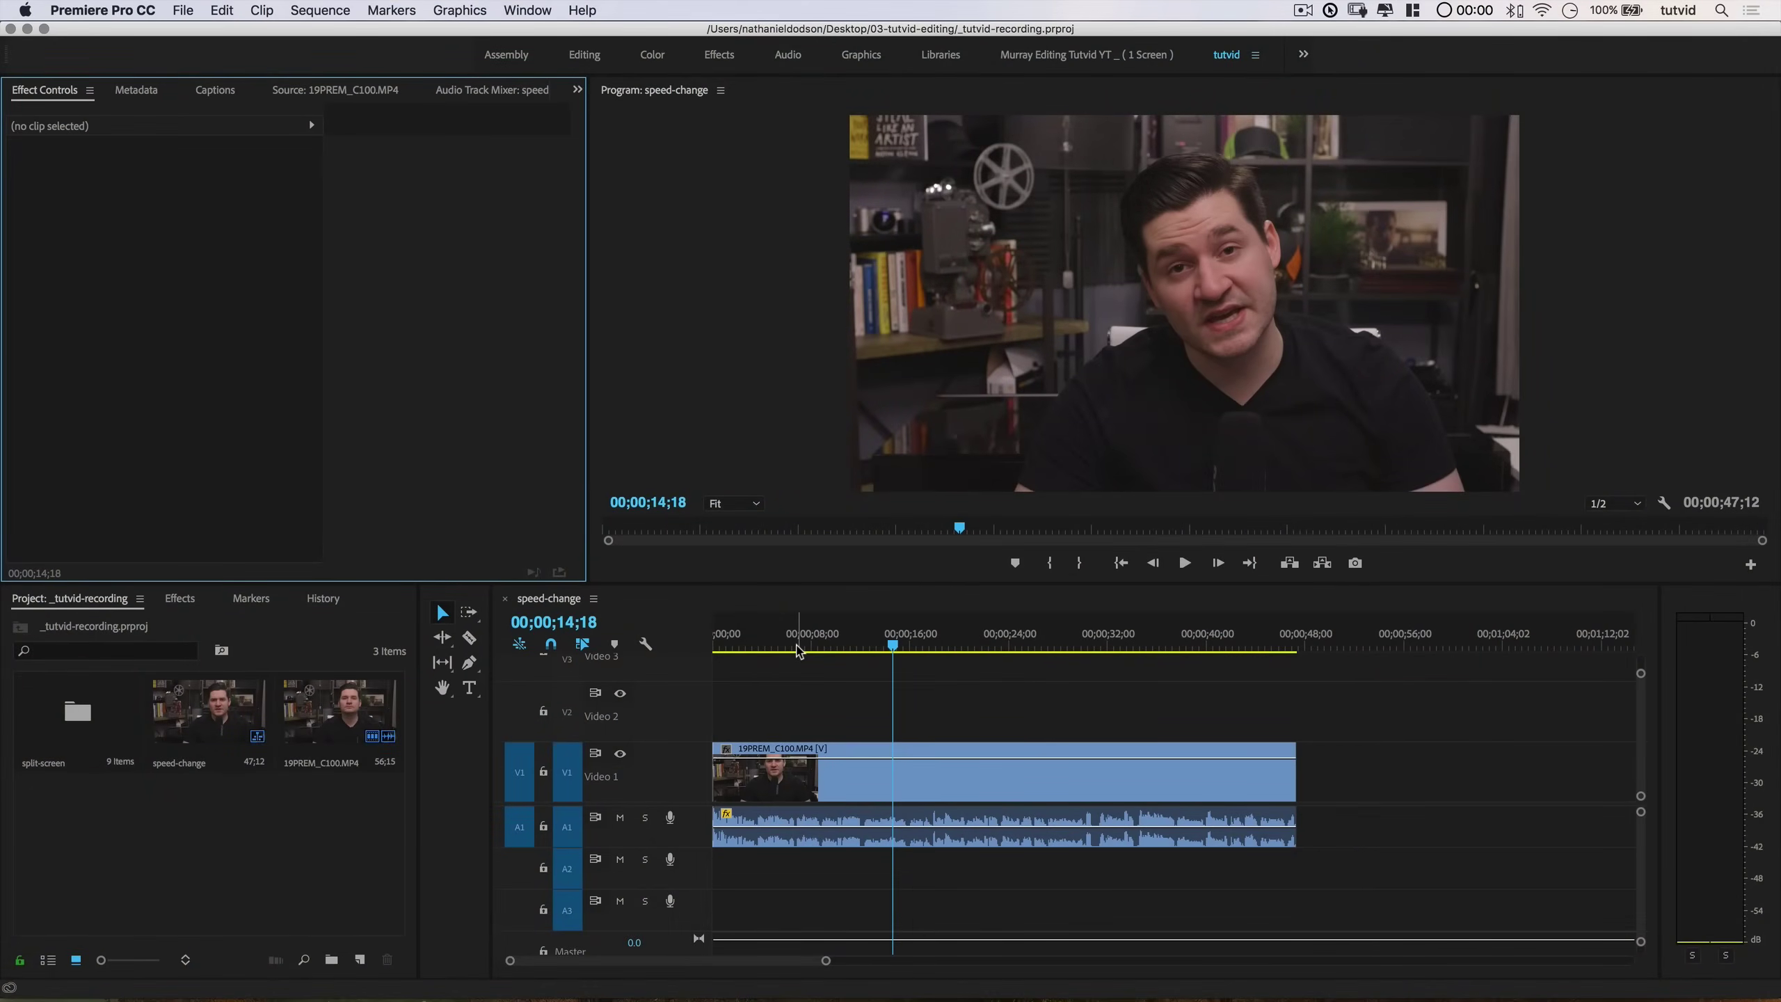
Step: Slow the 19PREM_C100.MP4 clip to 66% speed in Speed/Duration and preview it
drag(892, 646, 942, 647)
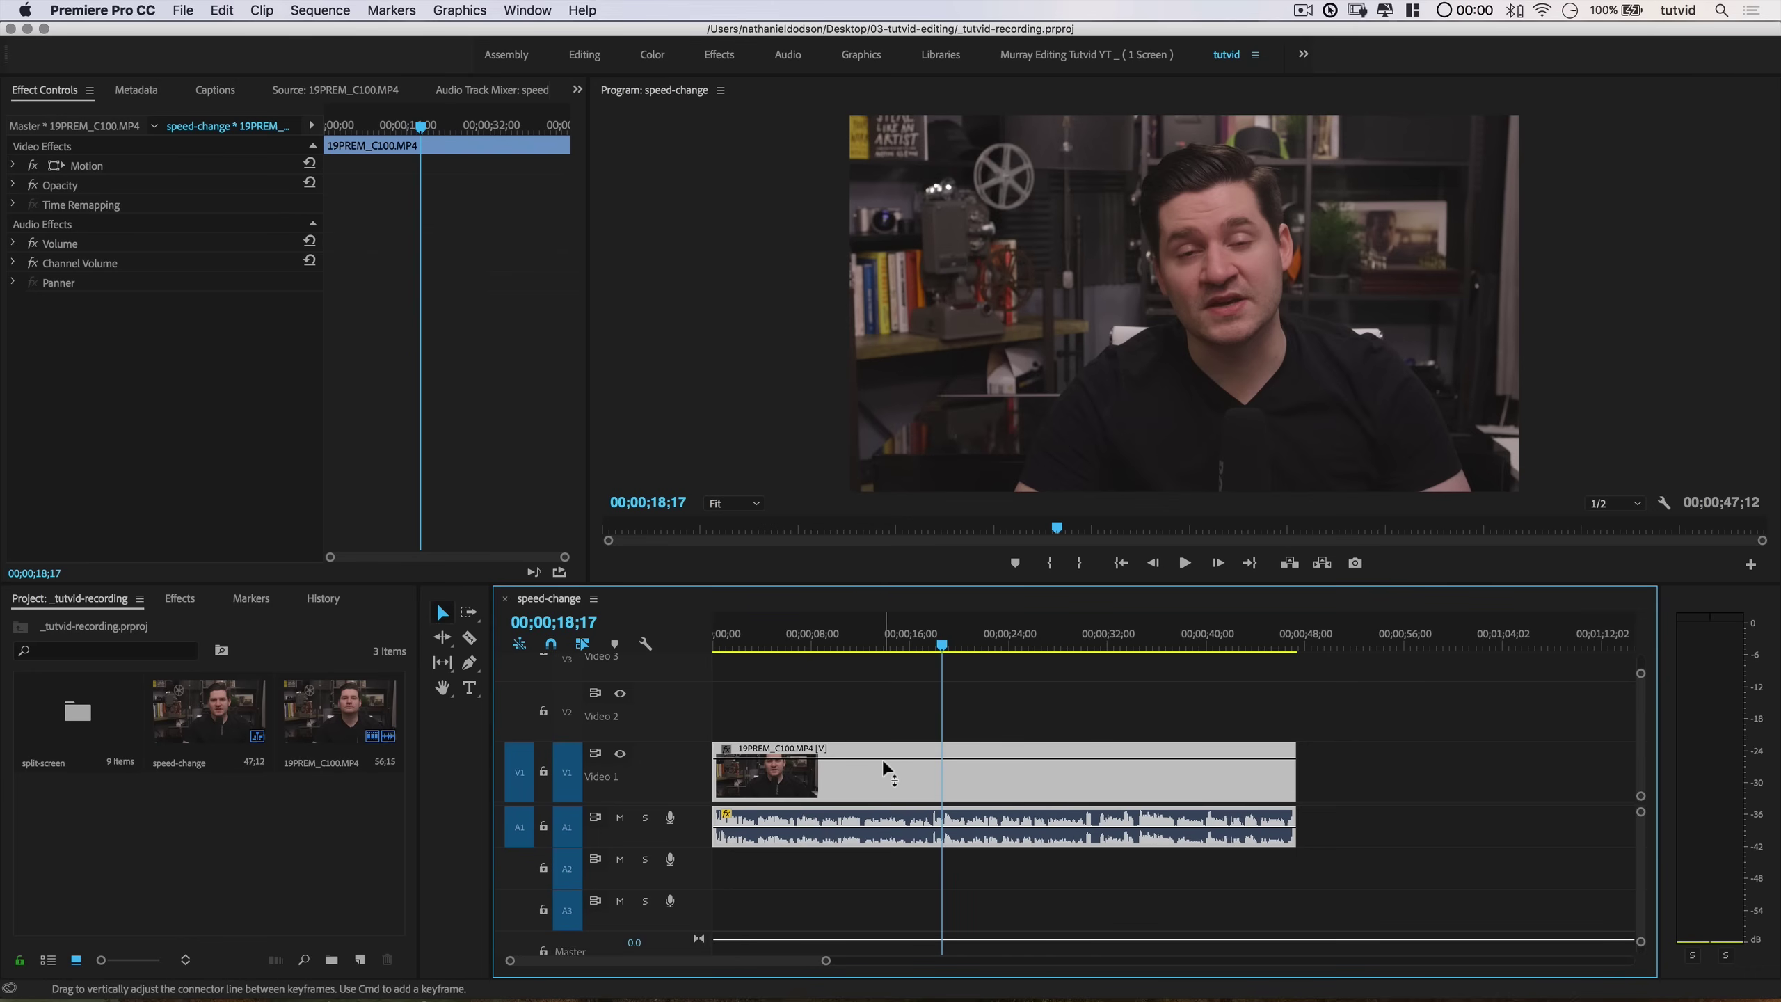
right_click(920, 785)
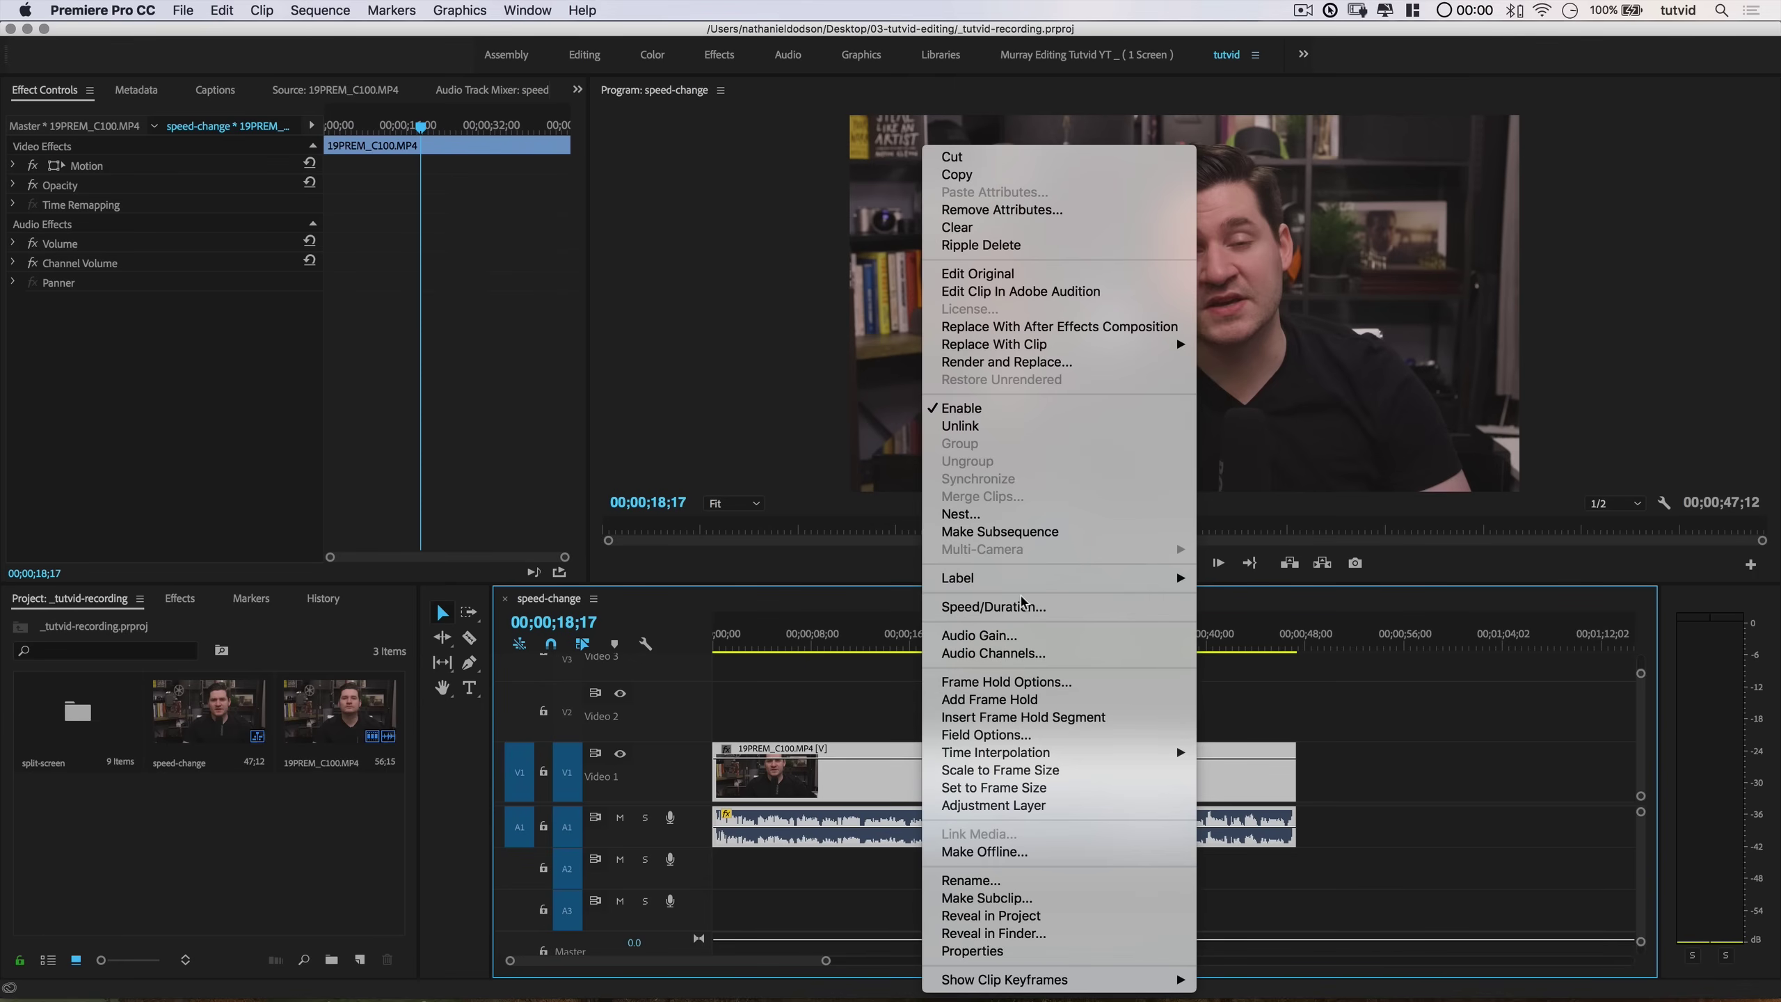
click(954, 606)
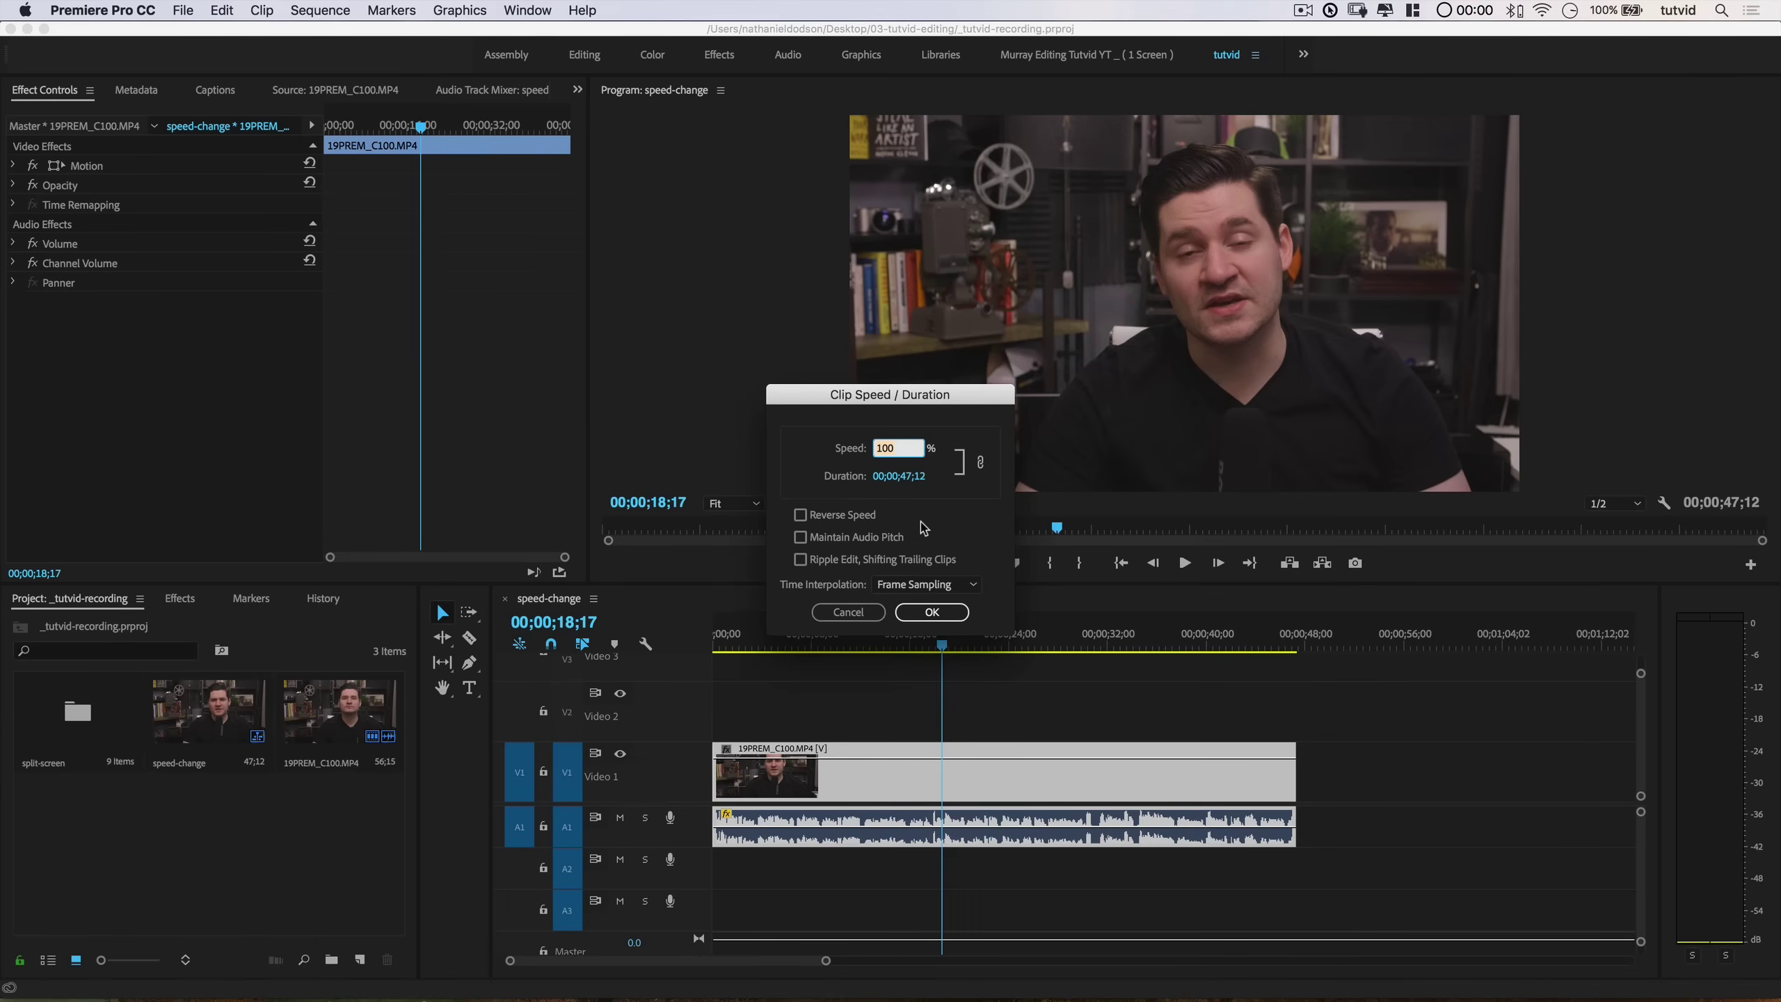
text(66)
click(935, 613)
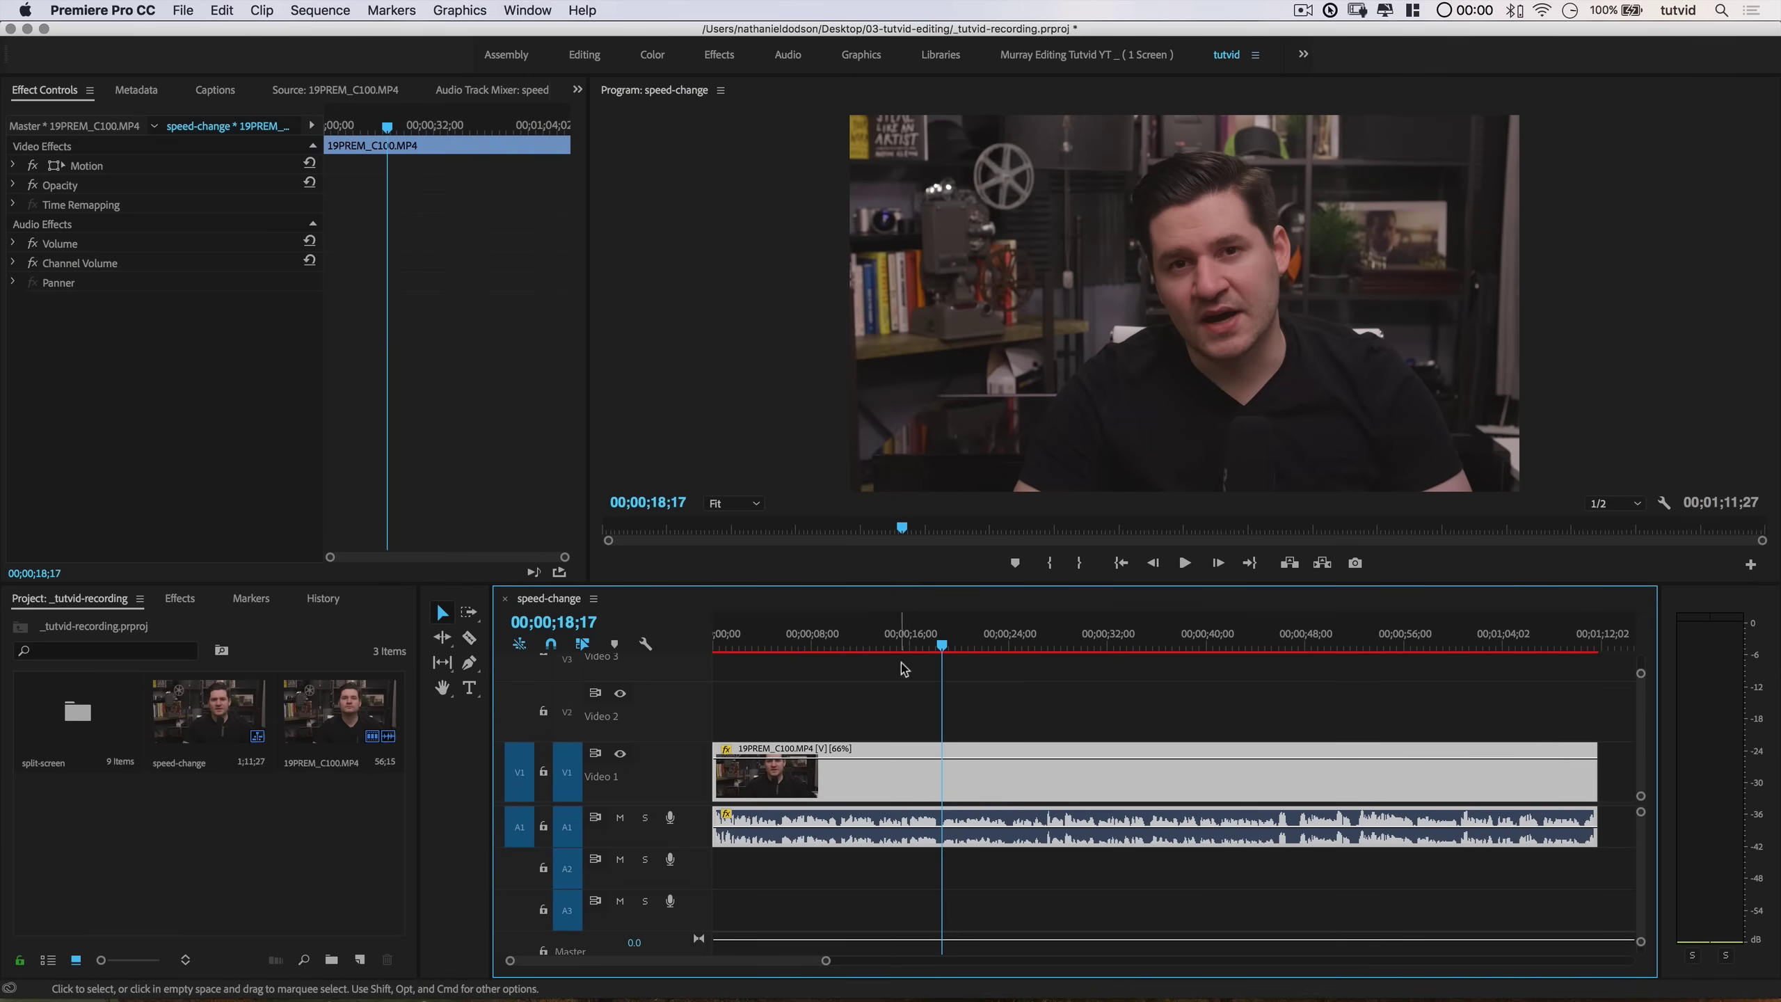
key(space)
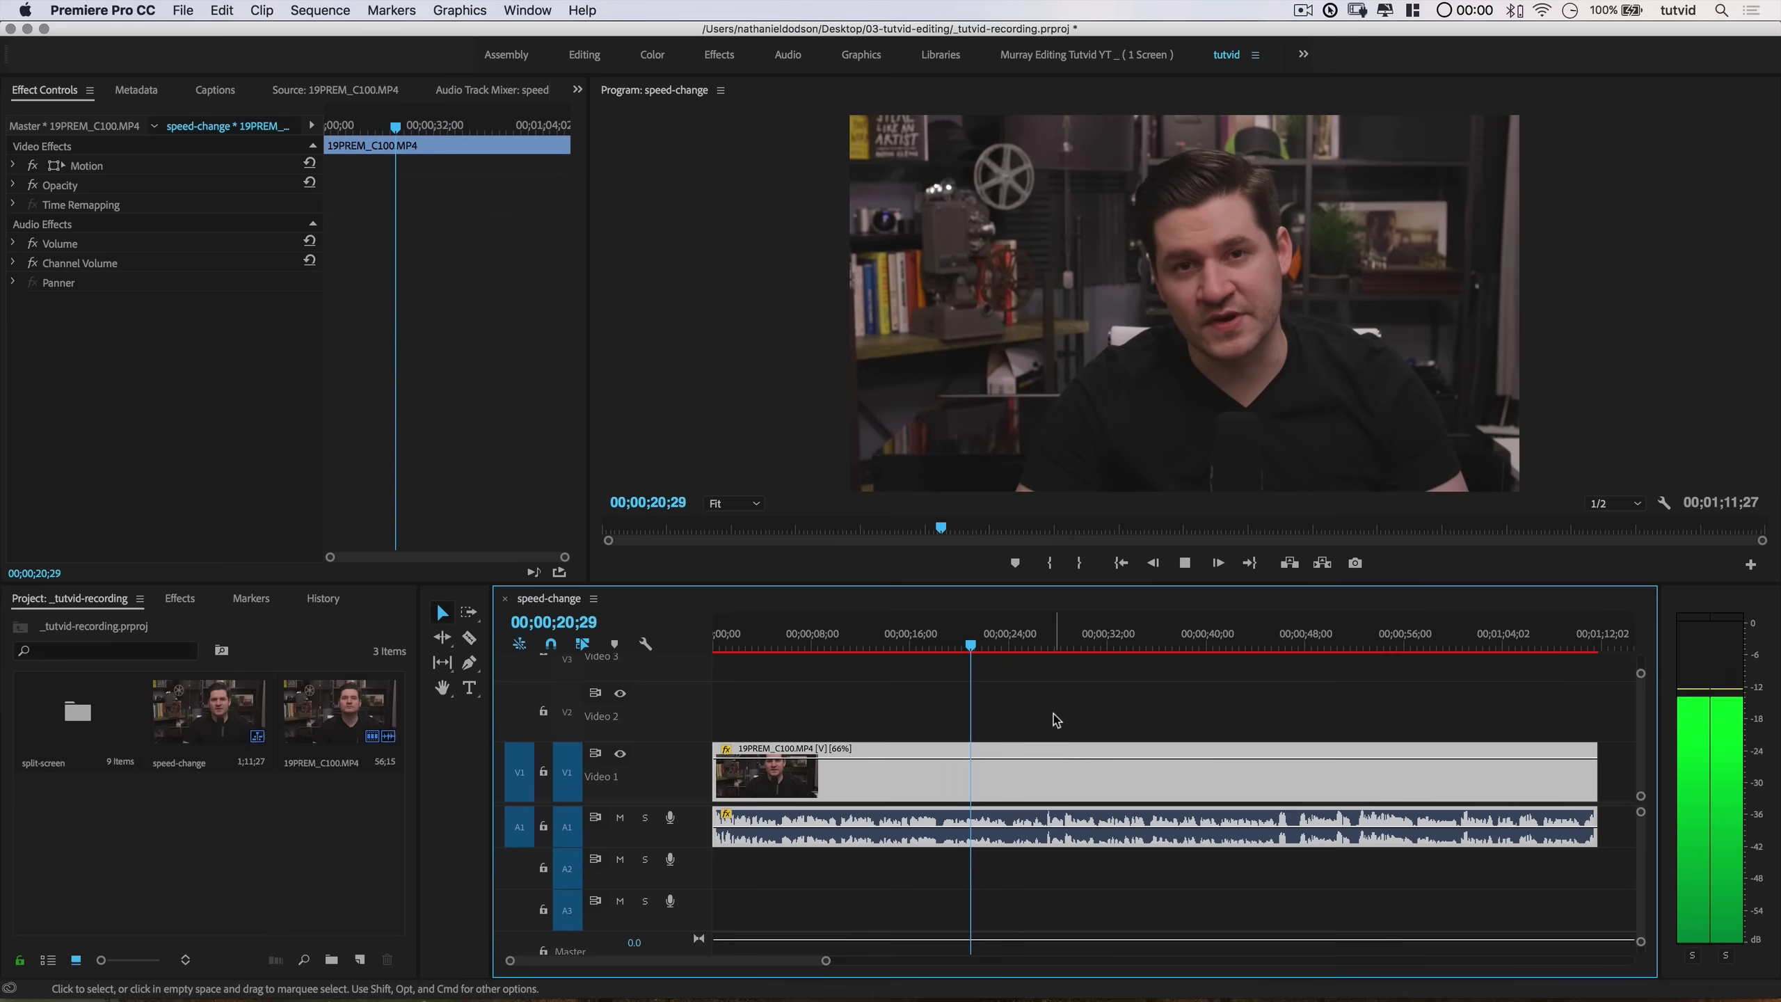
key(space)
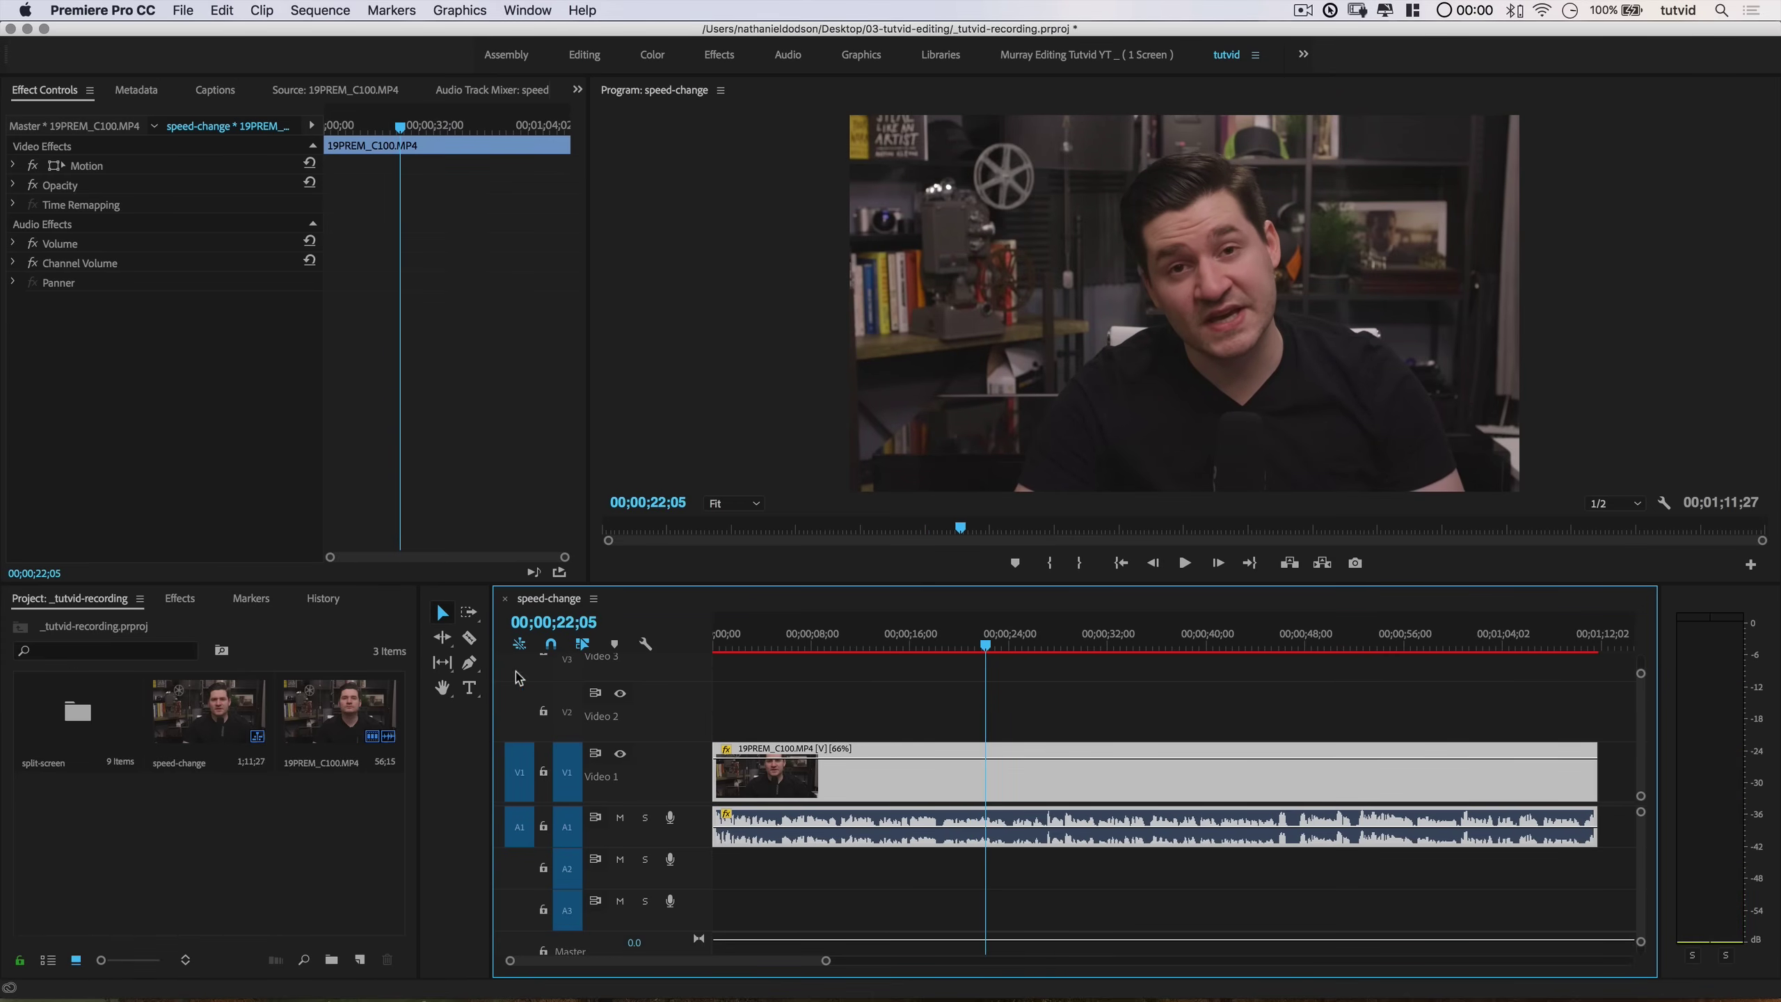
Step: Search the effects for 'pitch' and drag Pitch Shifter (Obsolete) onto the A1 audio clip
click(179, 599)
click(129, 627)
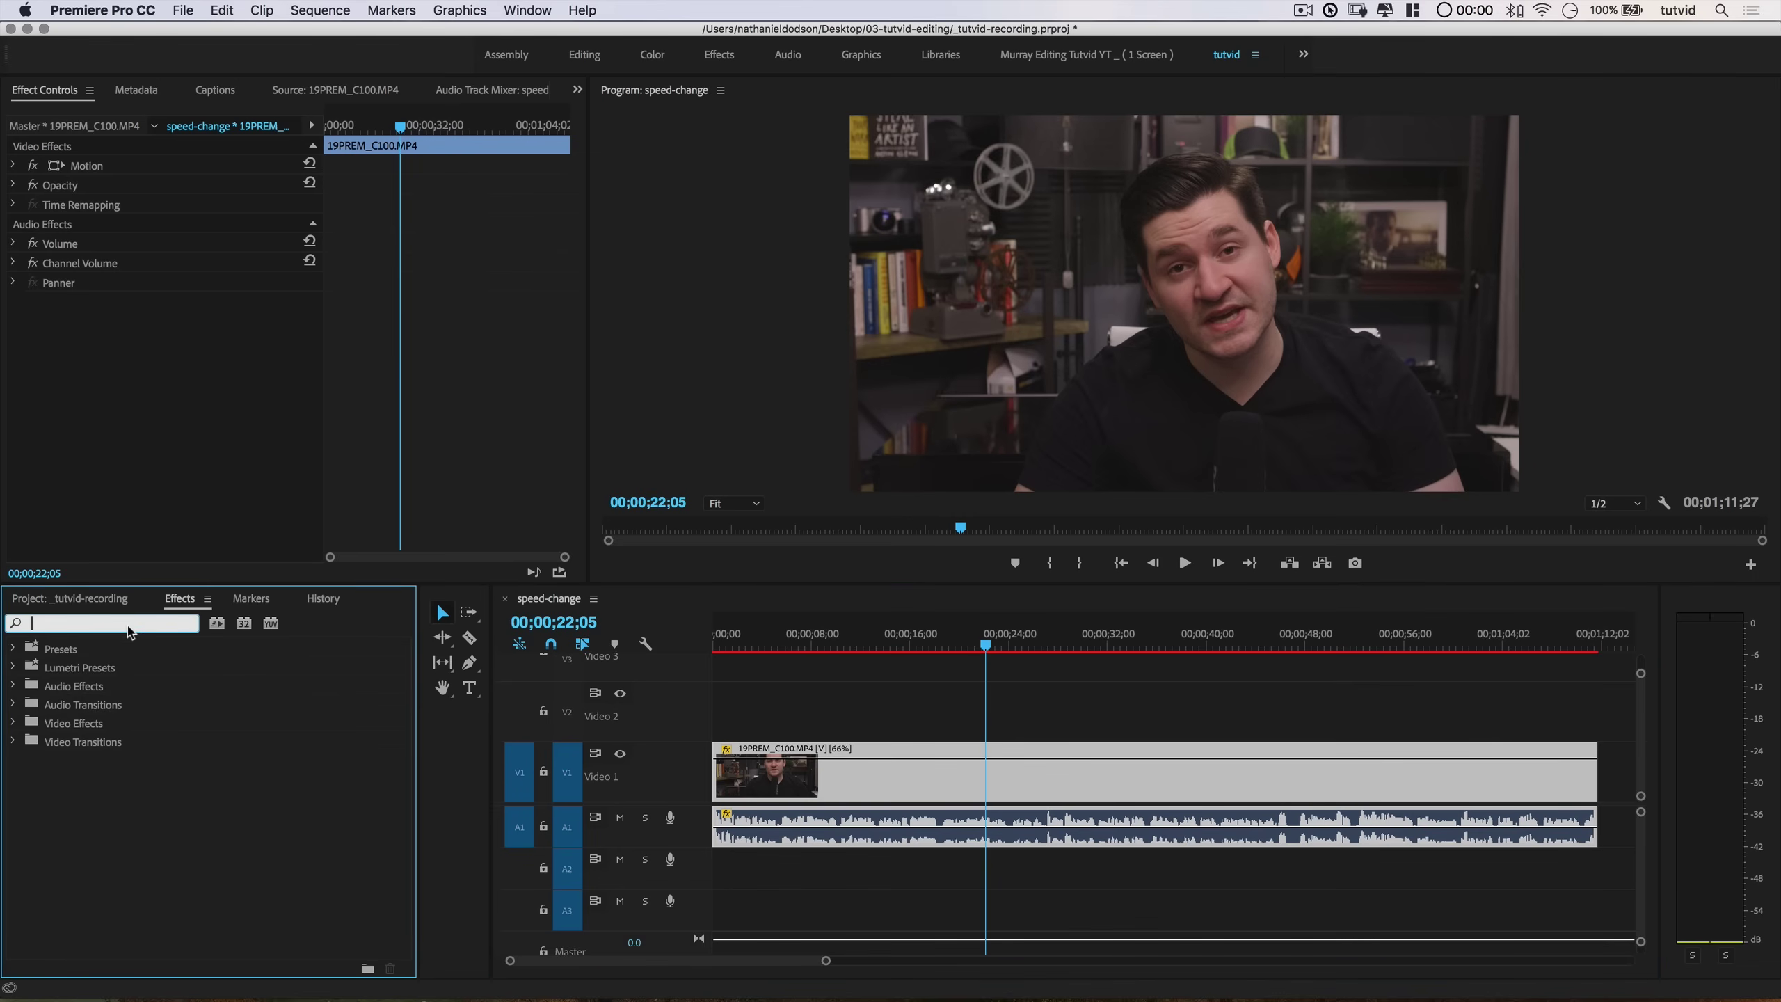
text(pitch)
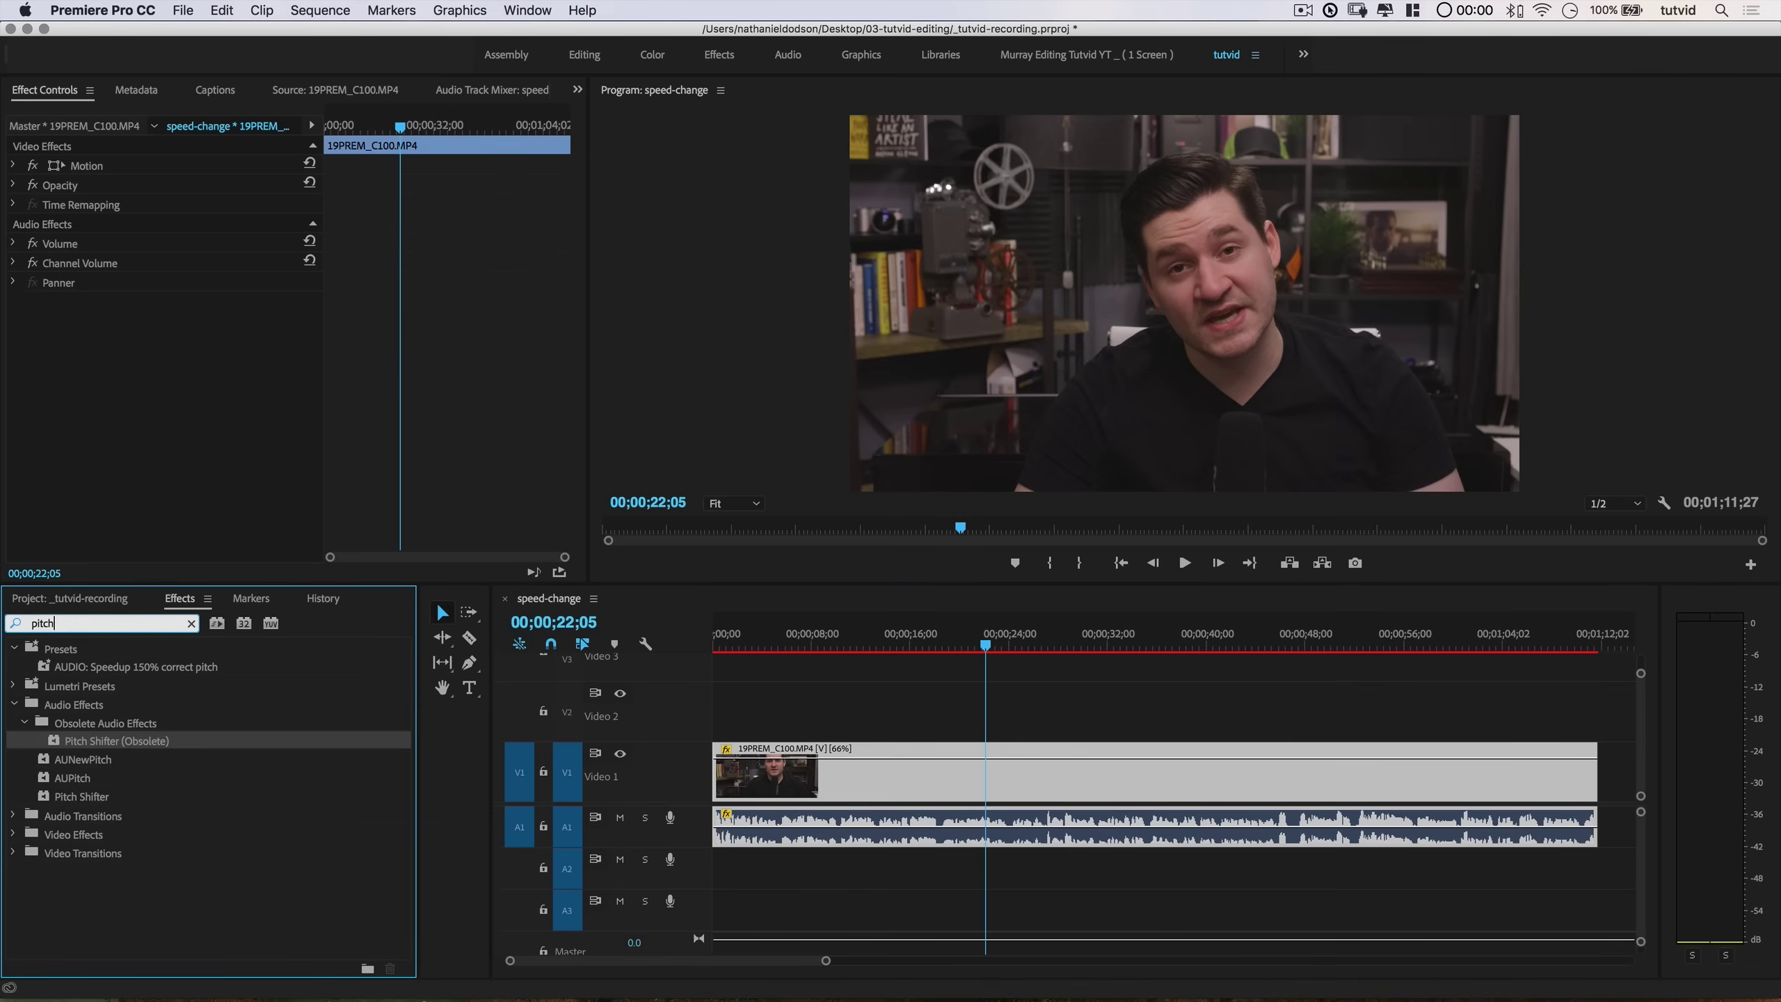
click(14, 650)
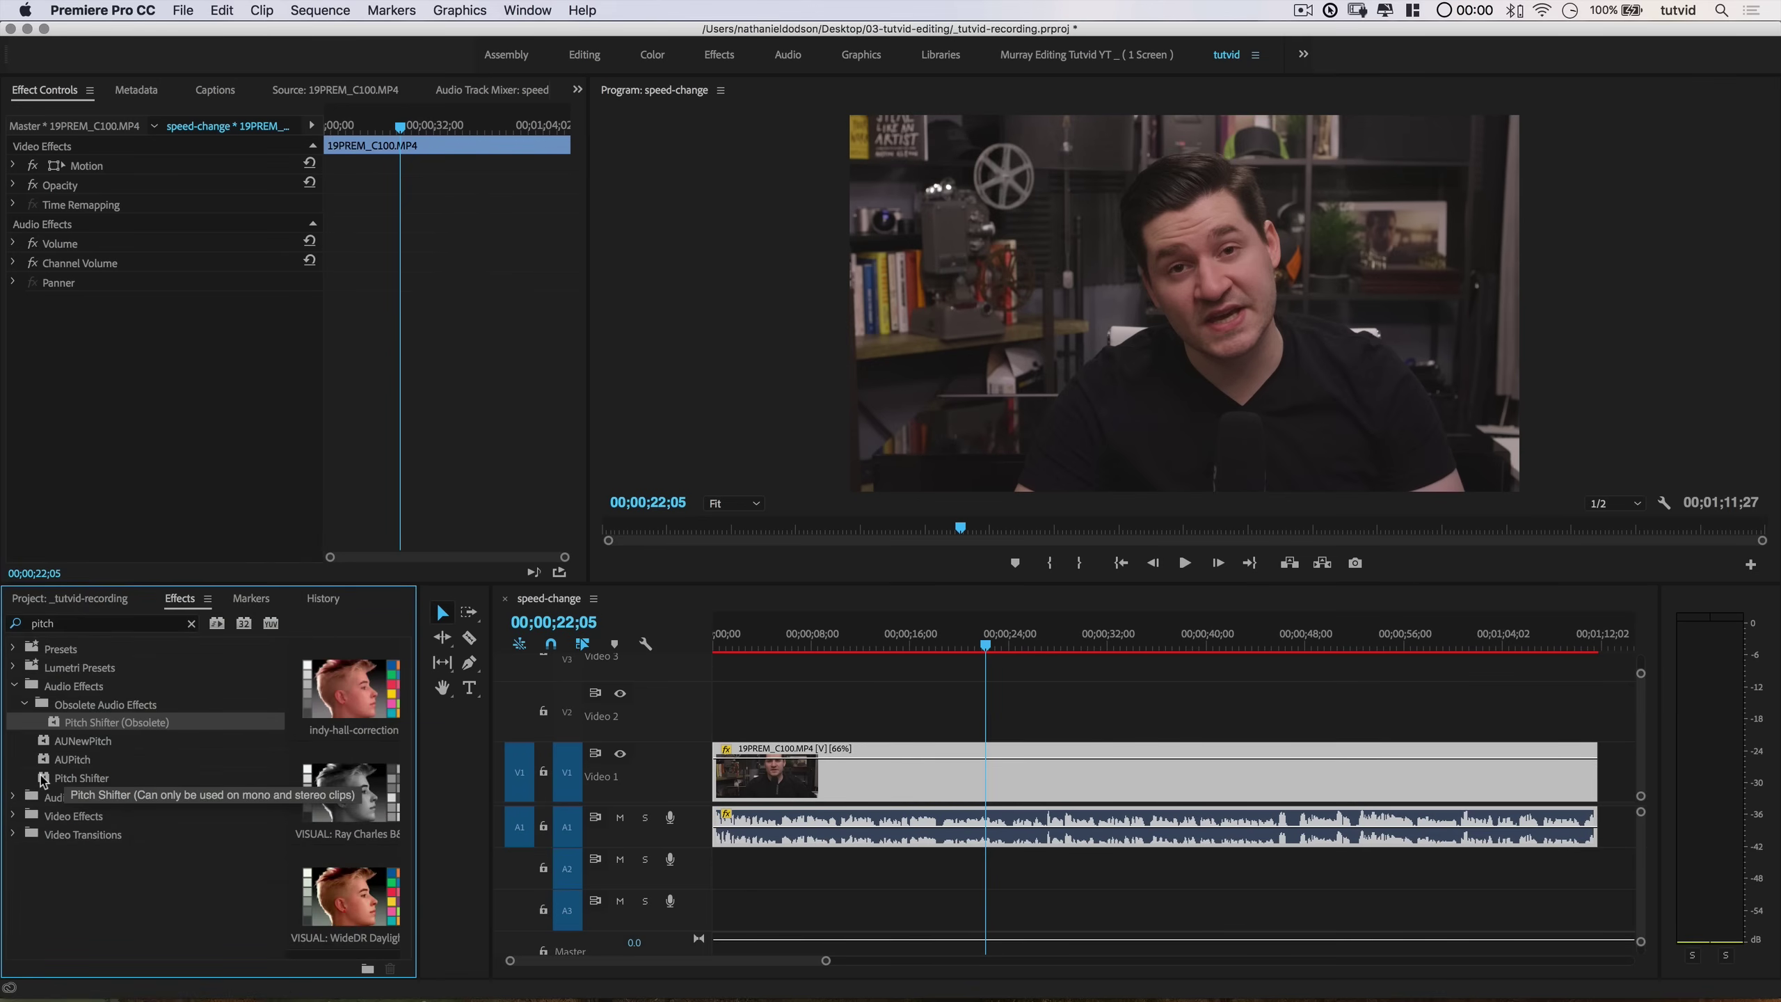
click(68, 781)
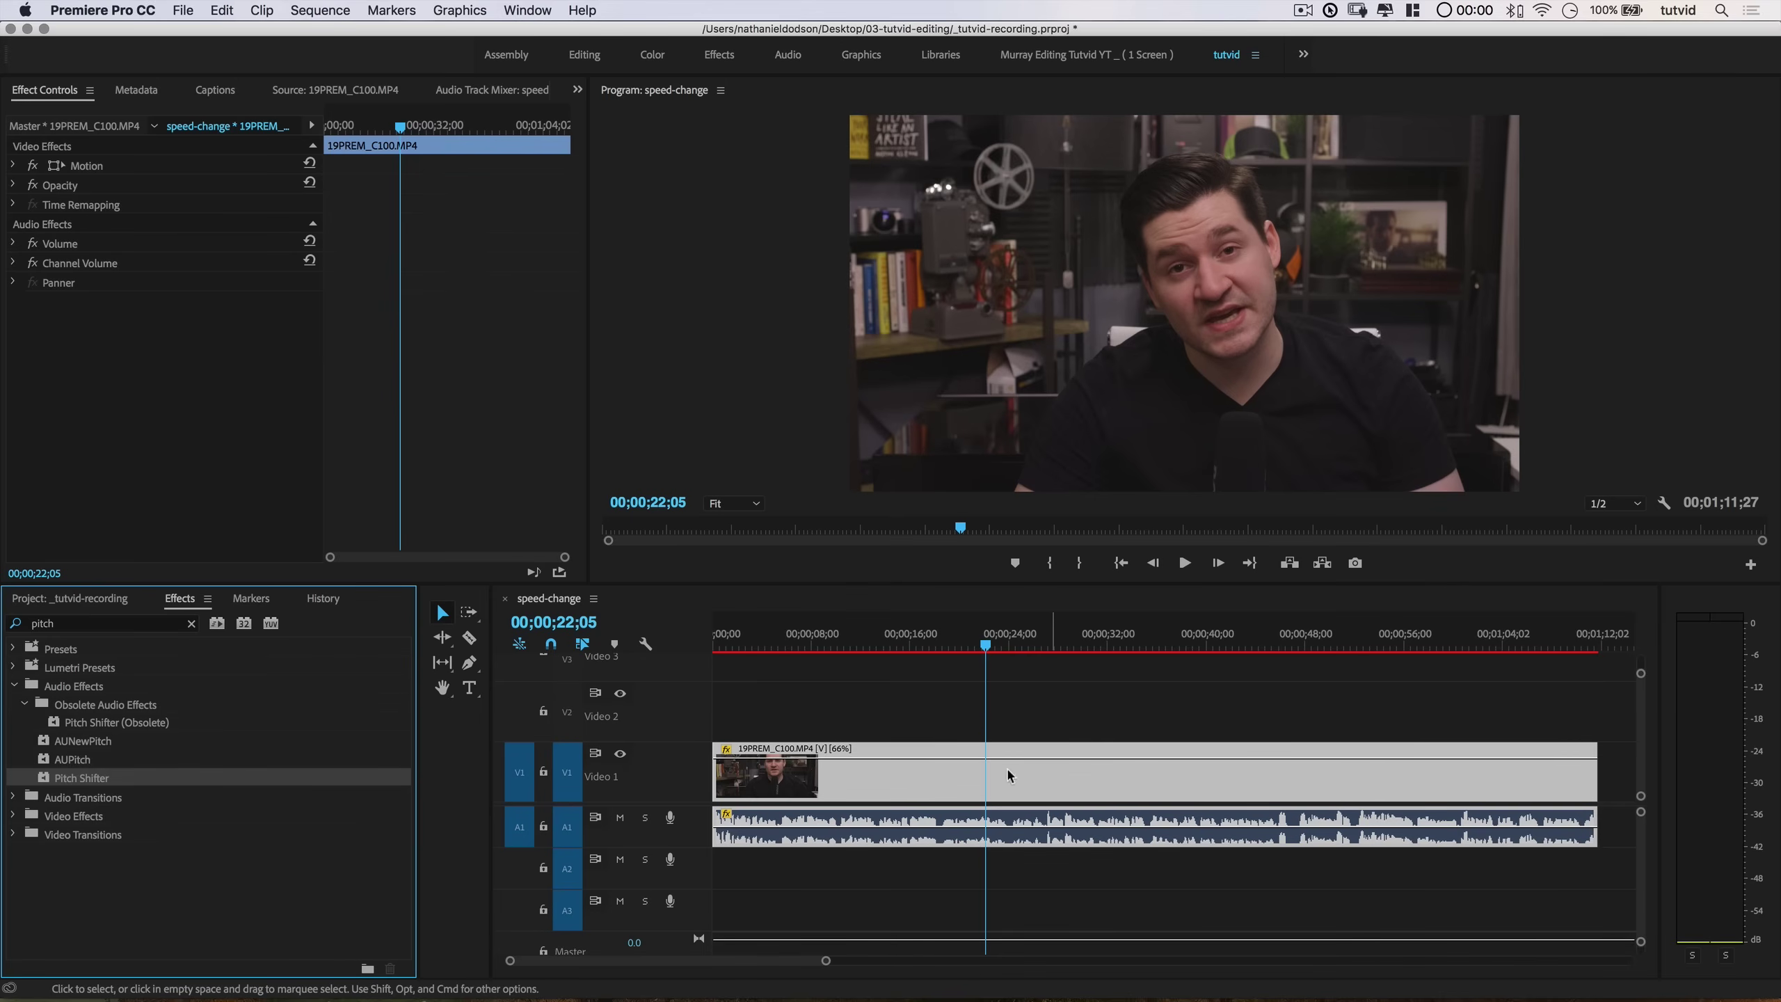
drag(112, 722, 914, 835)
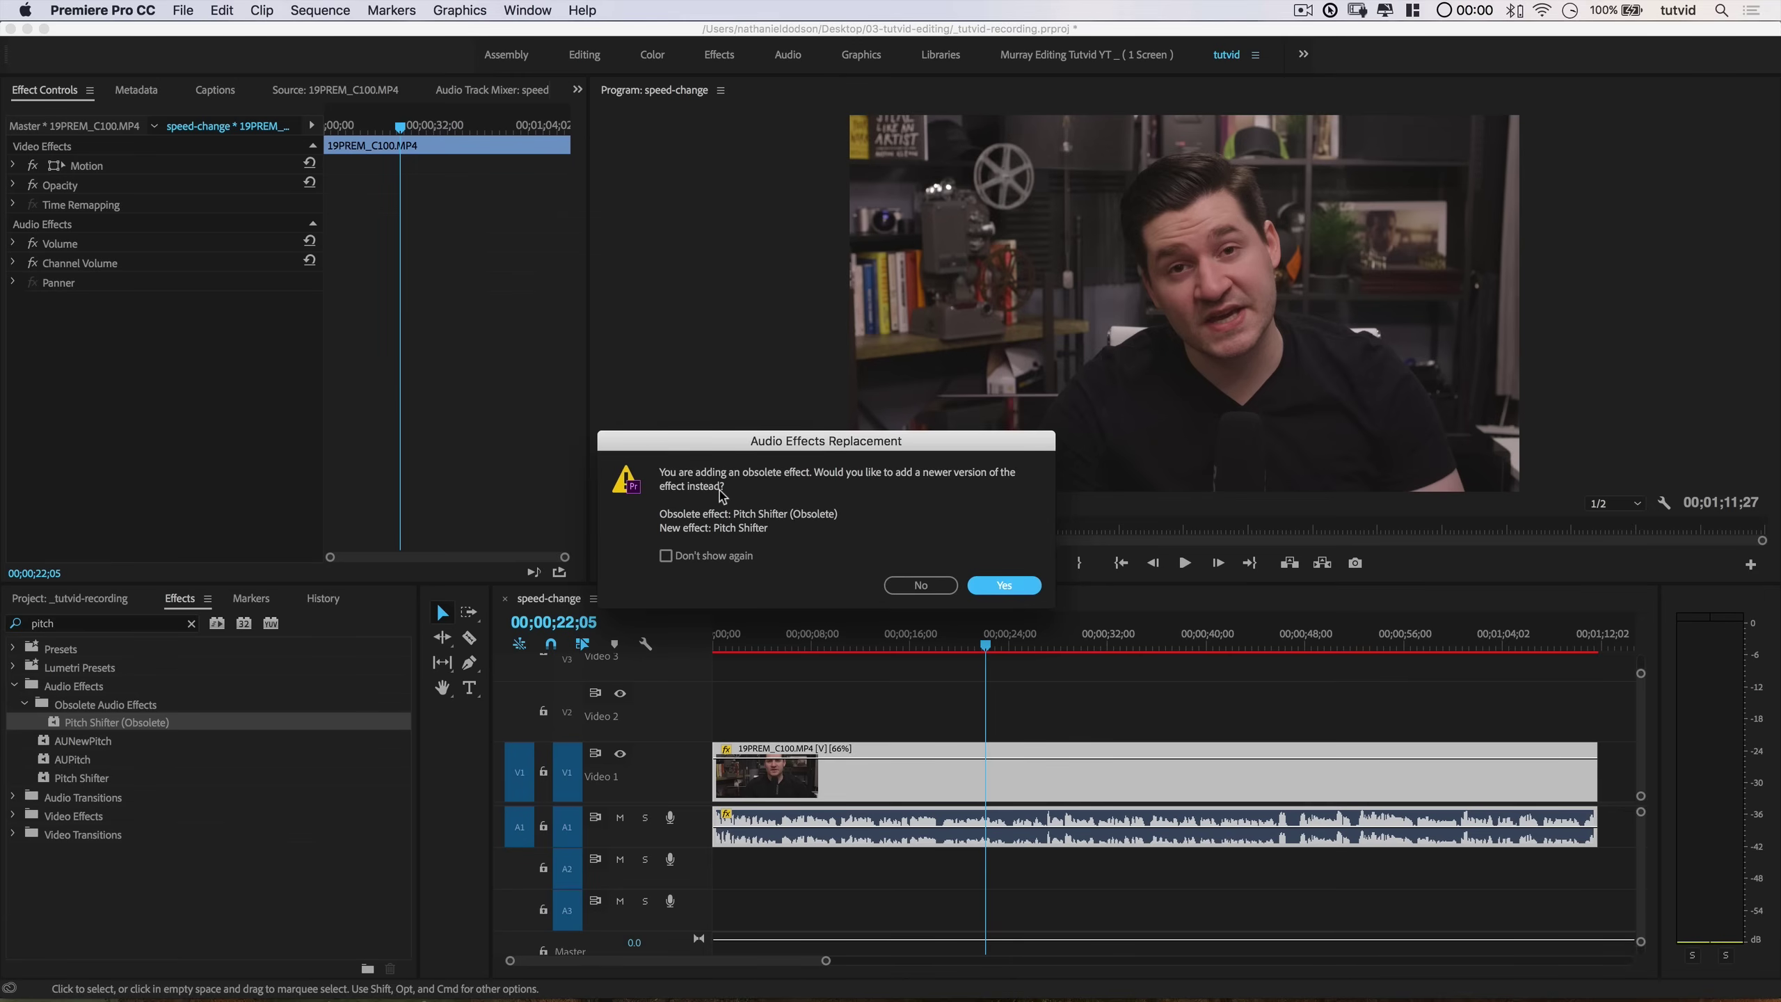
Step: Keep the obsolete Pitch Shifter and open its editor, trying pitch values before returning to +0
click(920, 585)
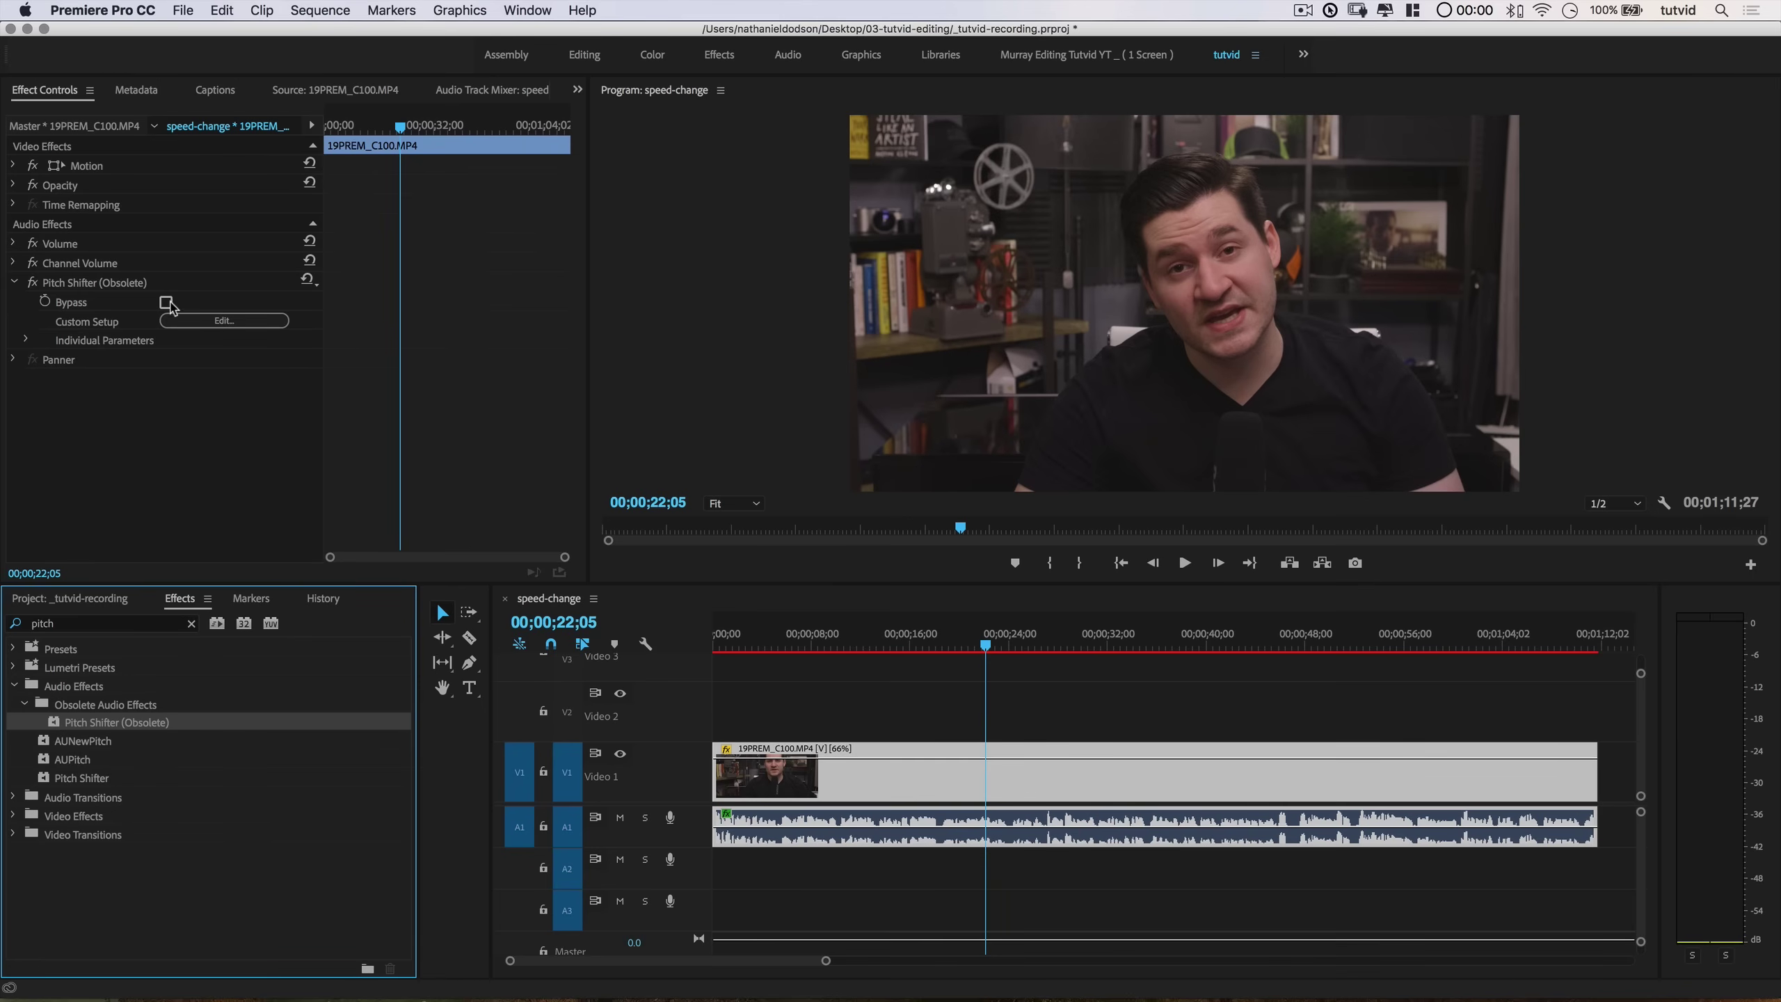
click(235, 321)
drag(893, 426, 774, 434)
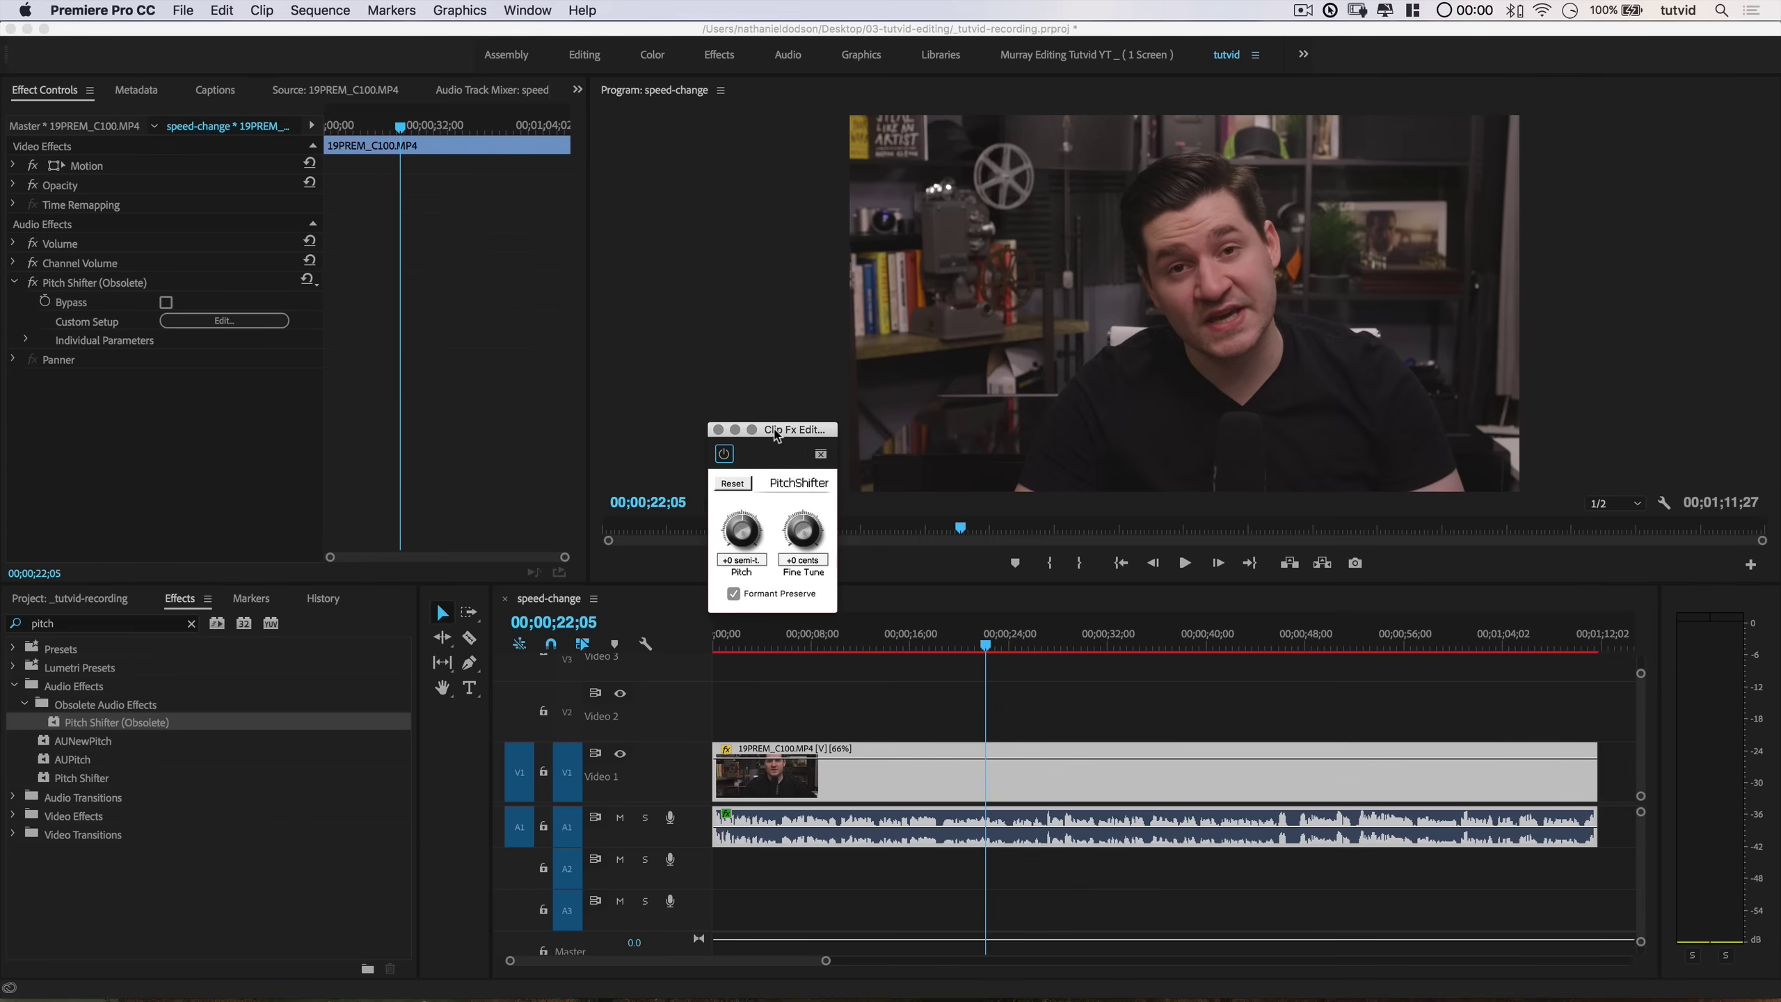
click(829, 640)
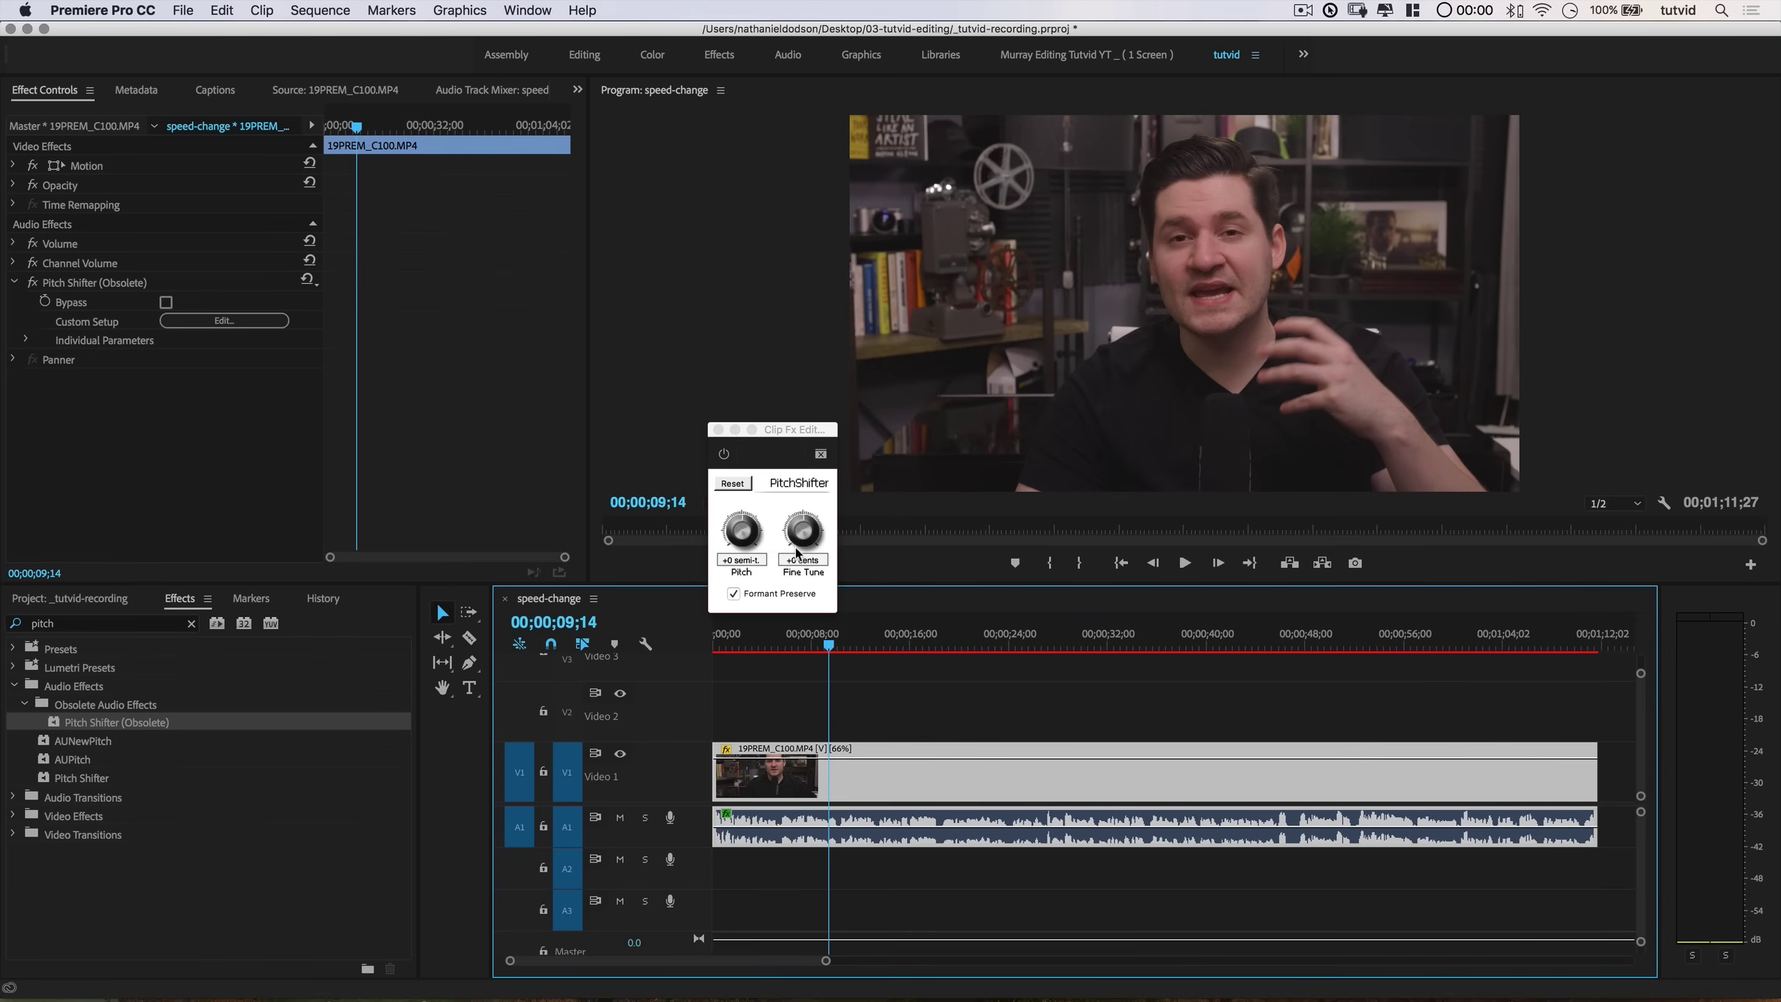
click(742, 533)
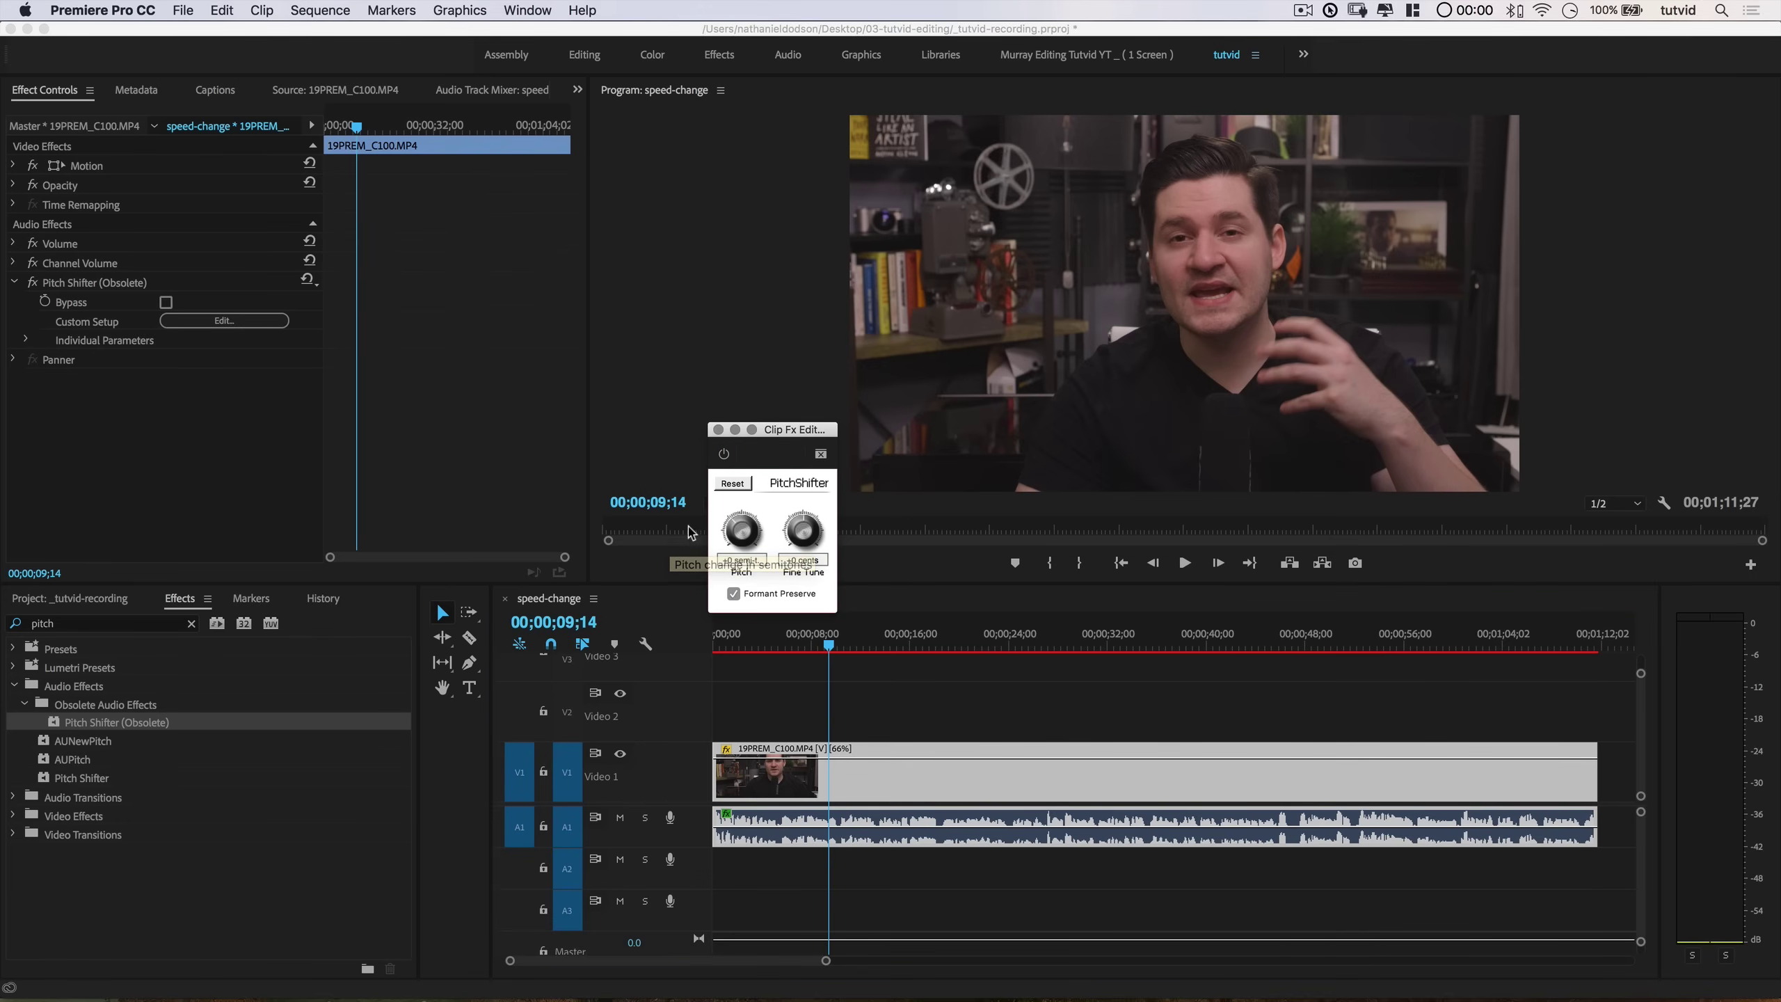
drag(741, 531, 867, 540)
drag(746, 542, 747, 540)
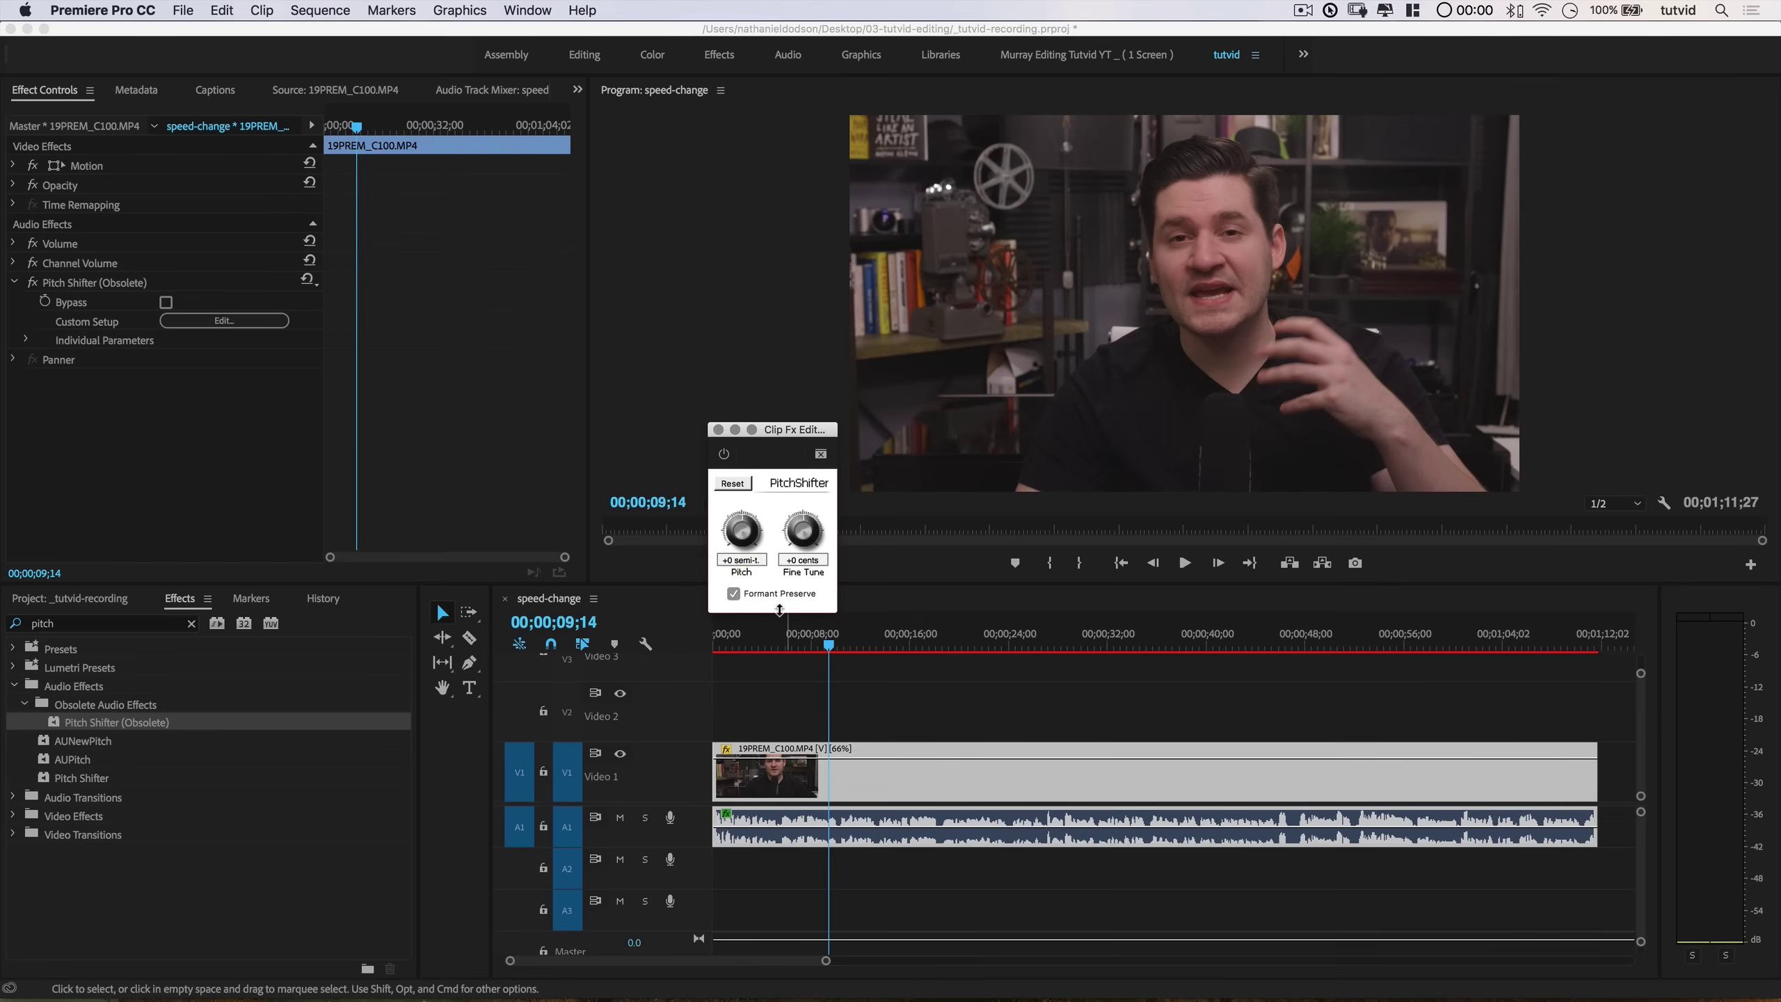
Step: Raise the pitch to +7 semitones while previewing the audio from about 9 and 12 seconds
key(space)
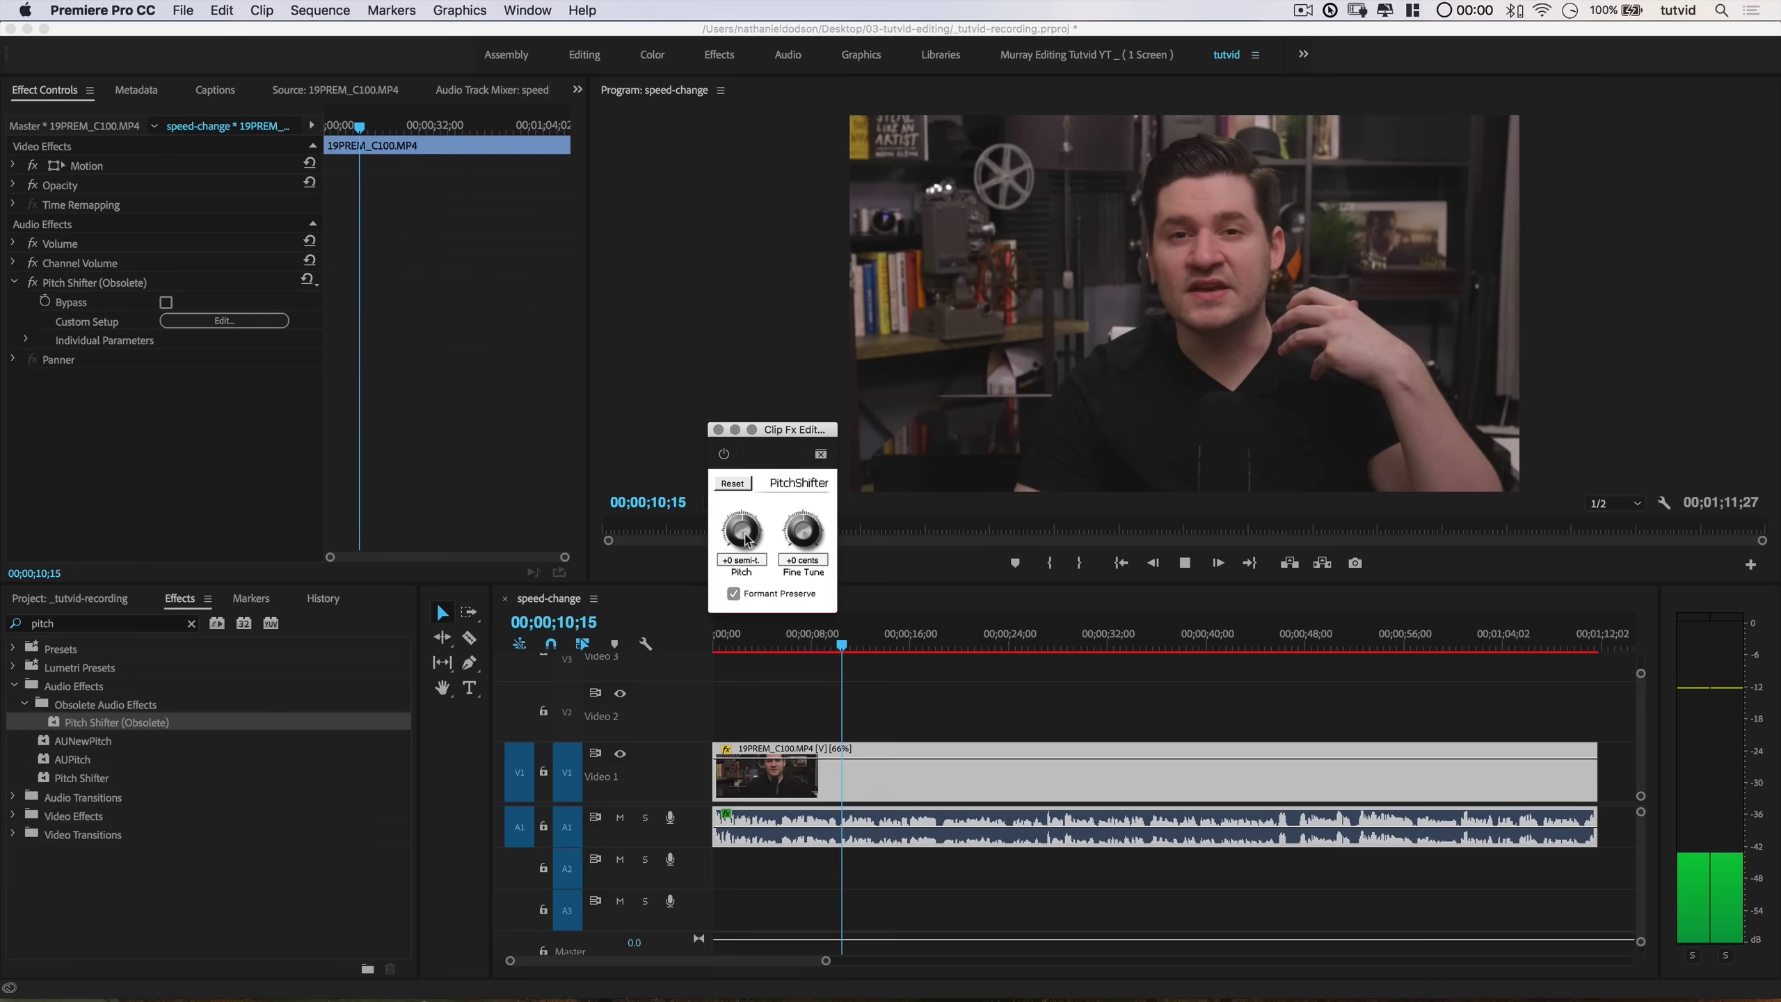
key(space)
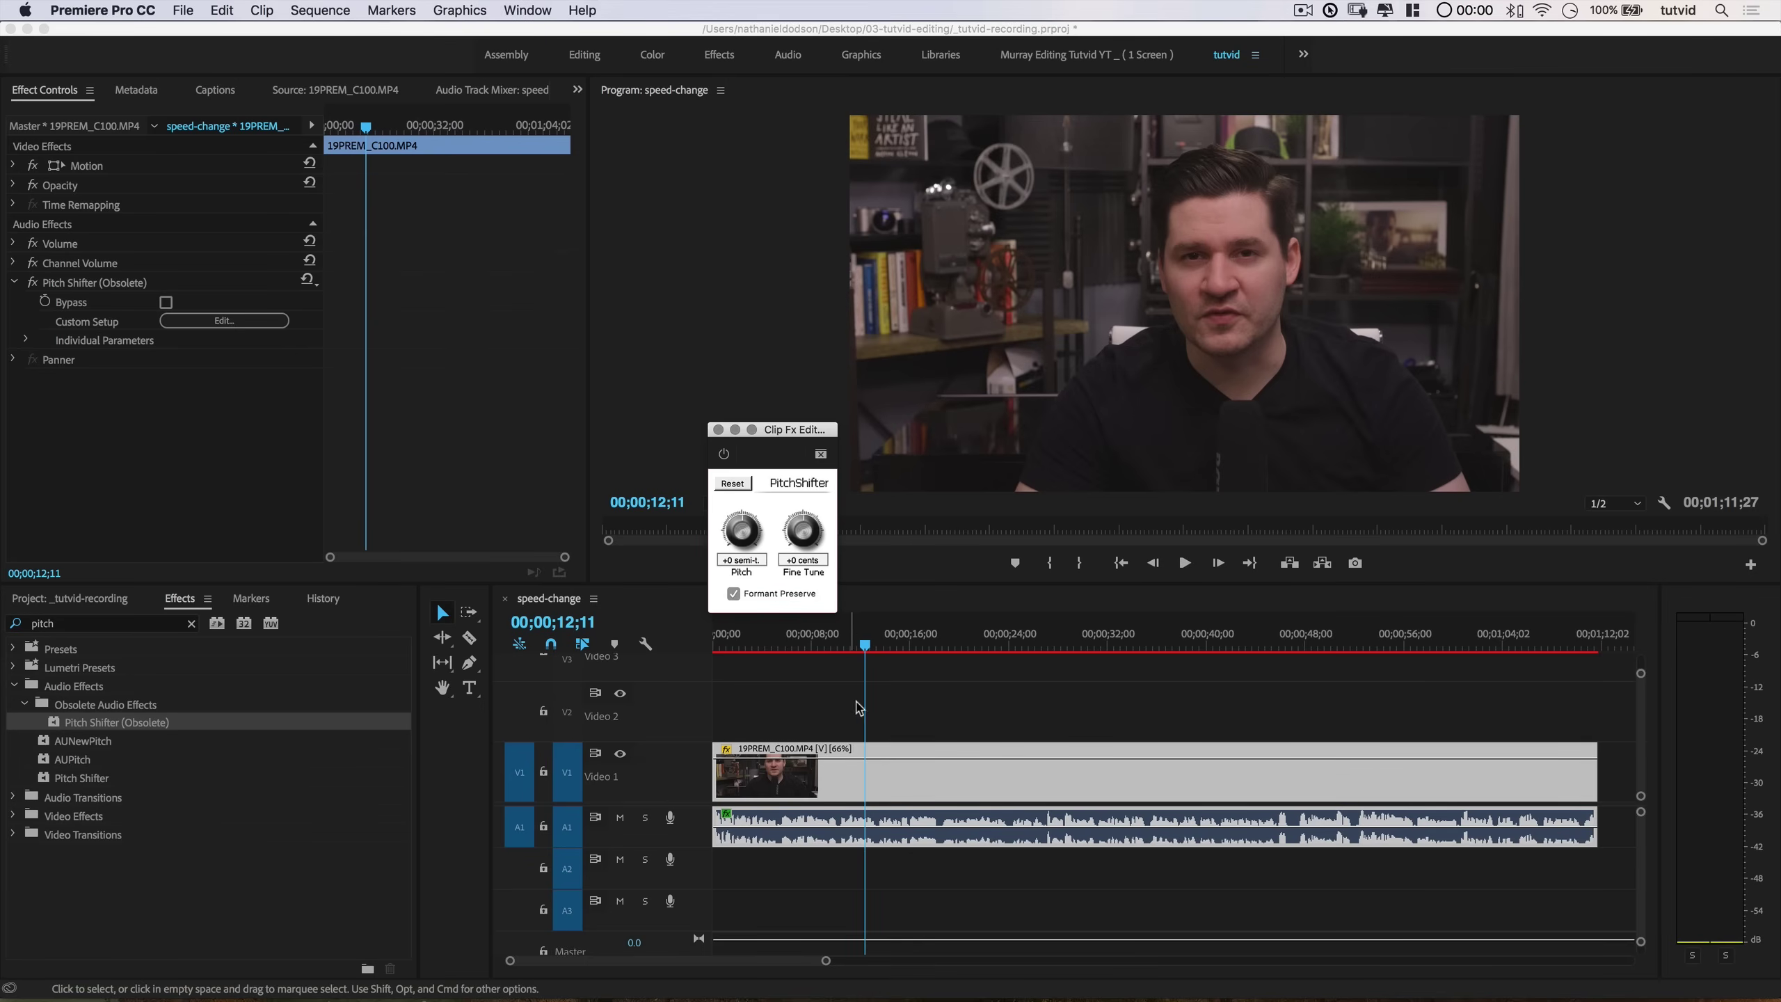
key(space)
drag(740, 532, 774, 573)
key(space)
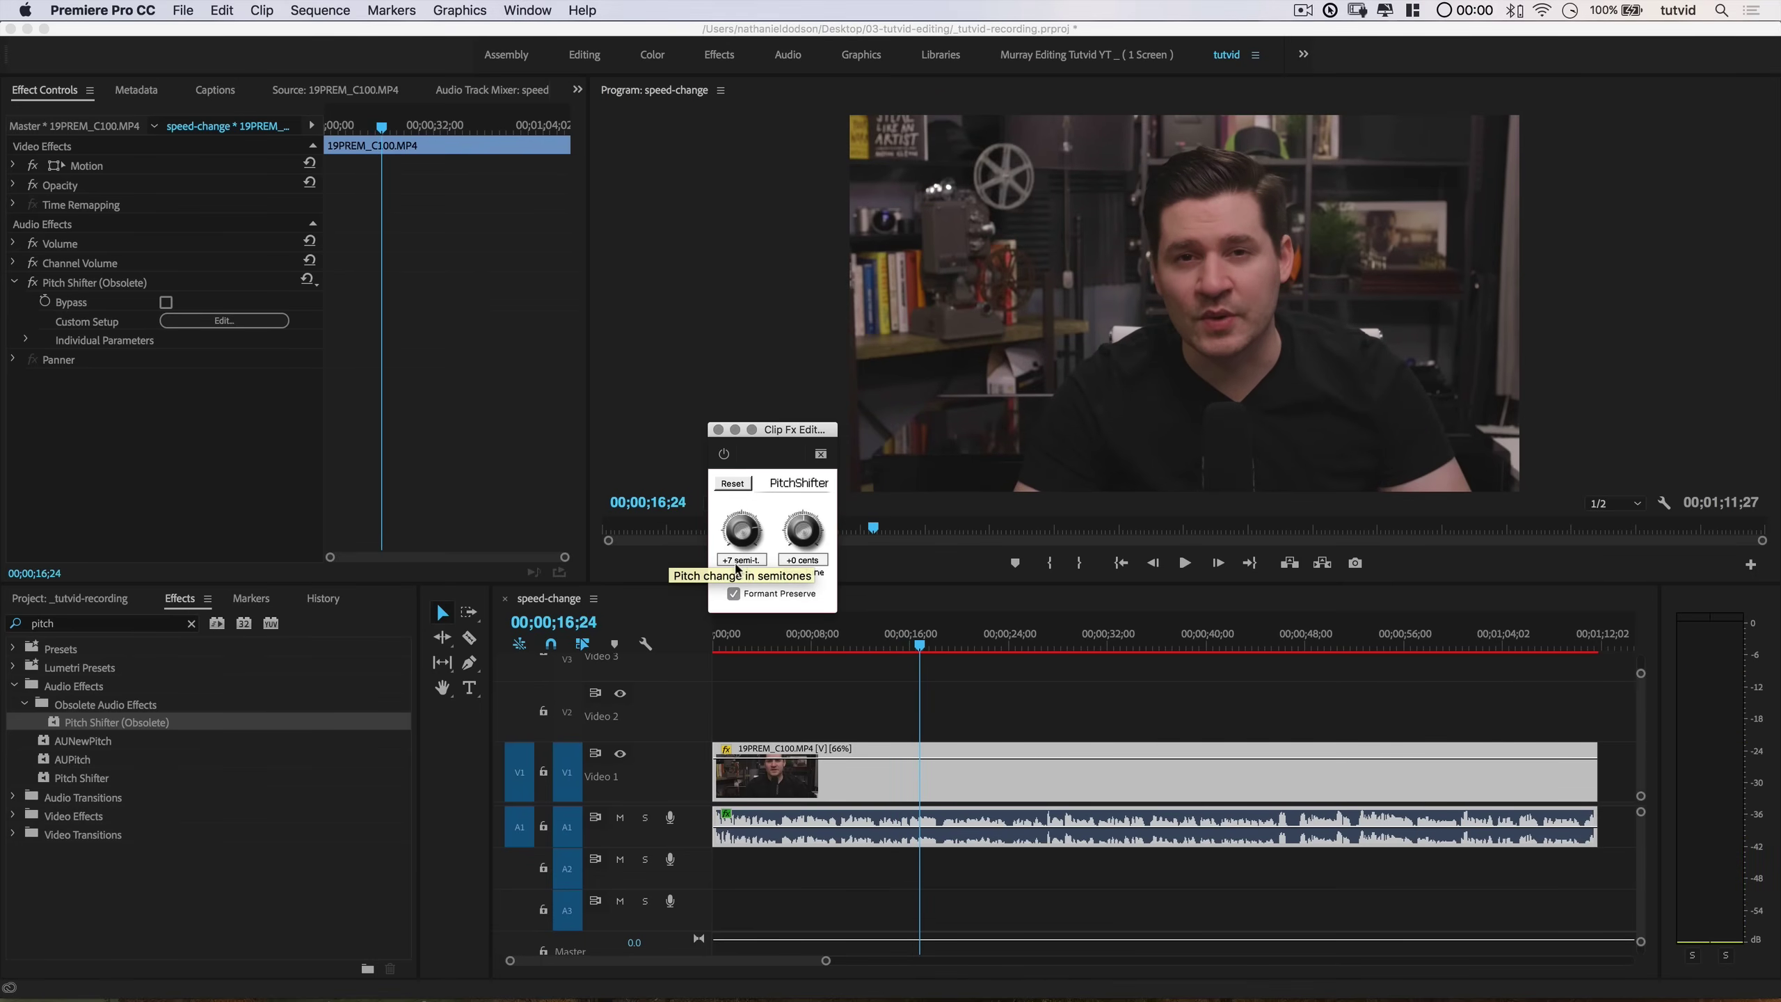
click(862, 644)
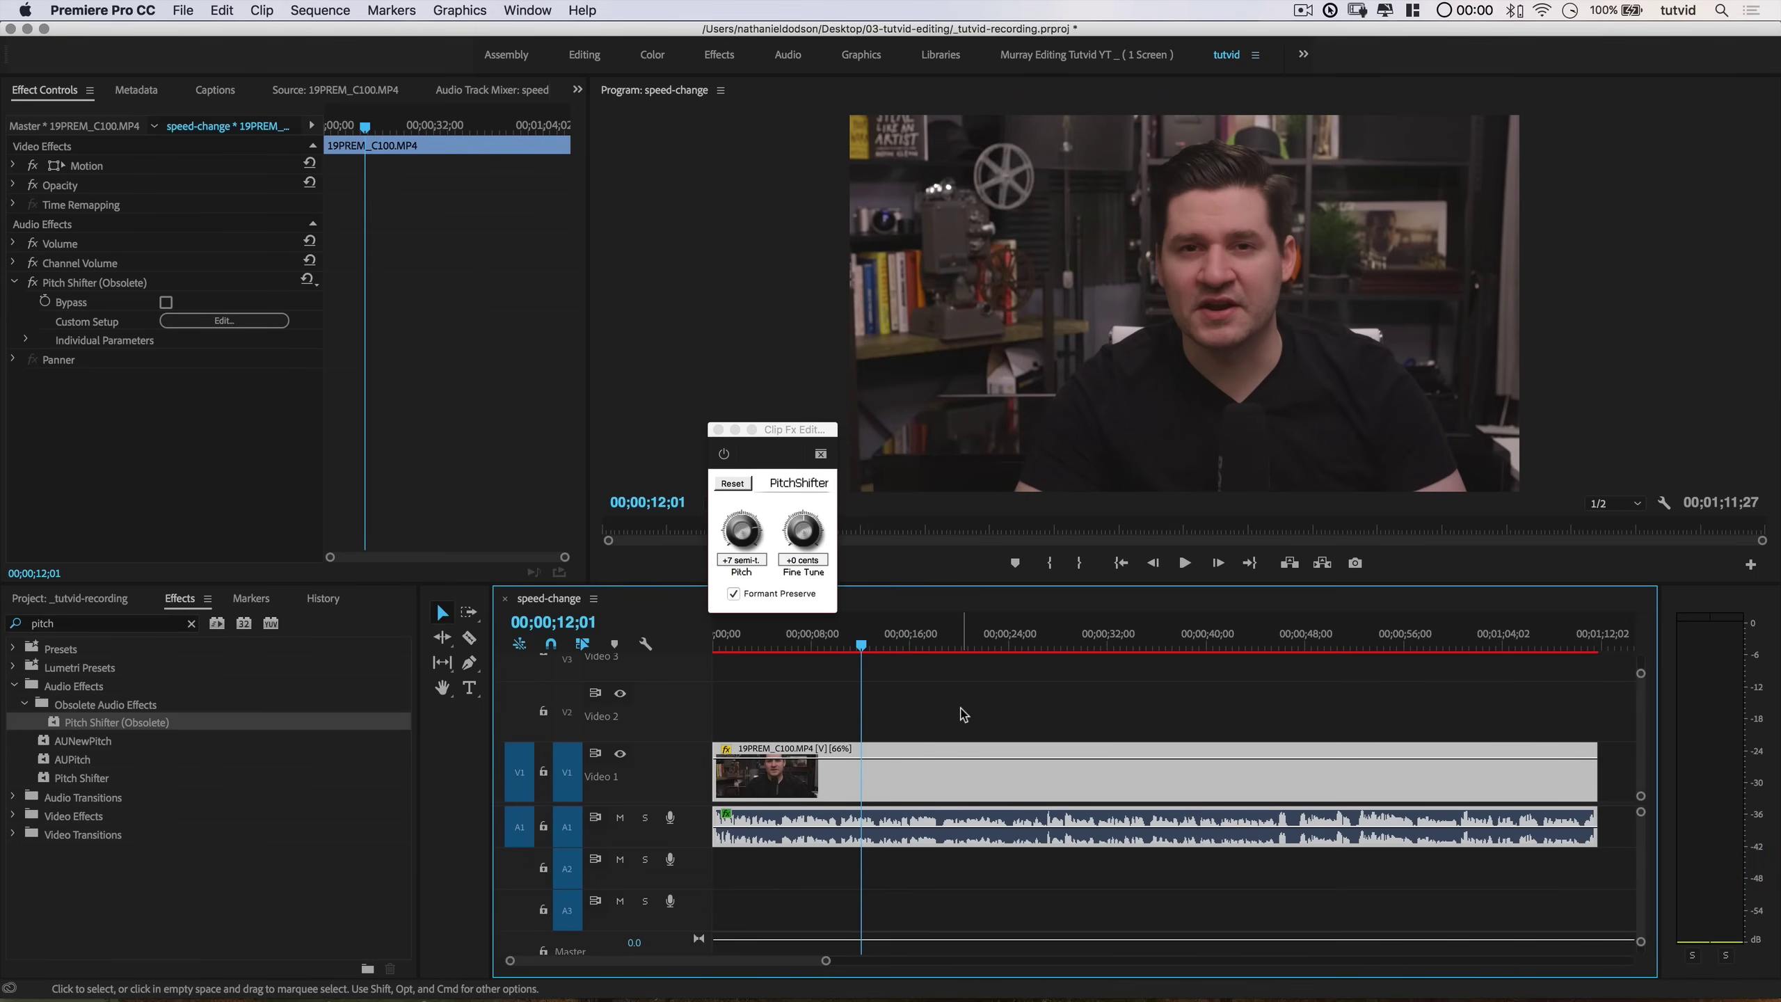
key(space)
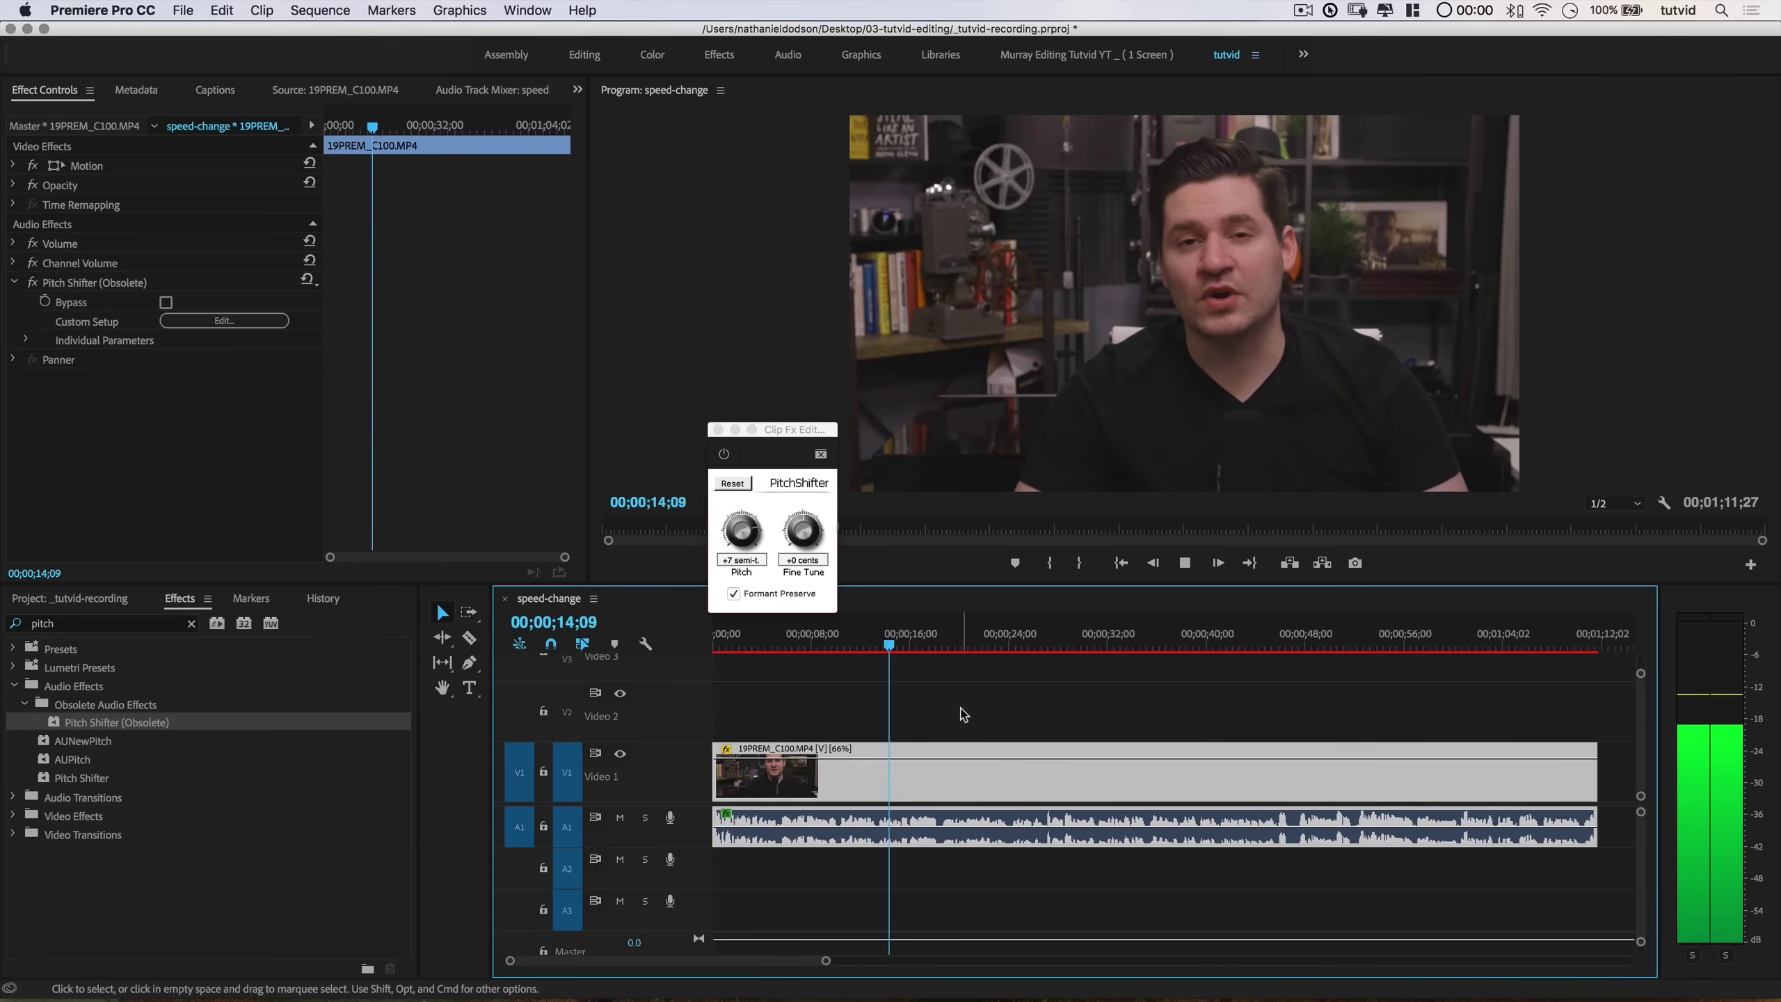
key(space)
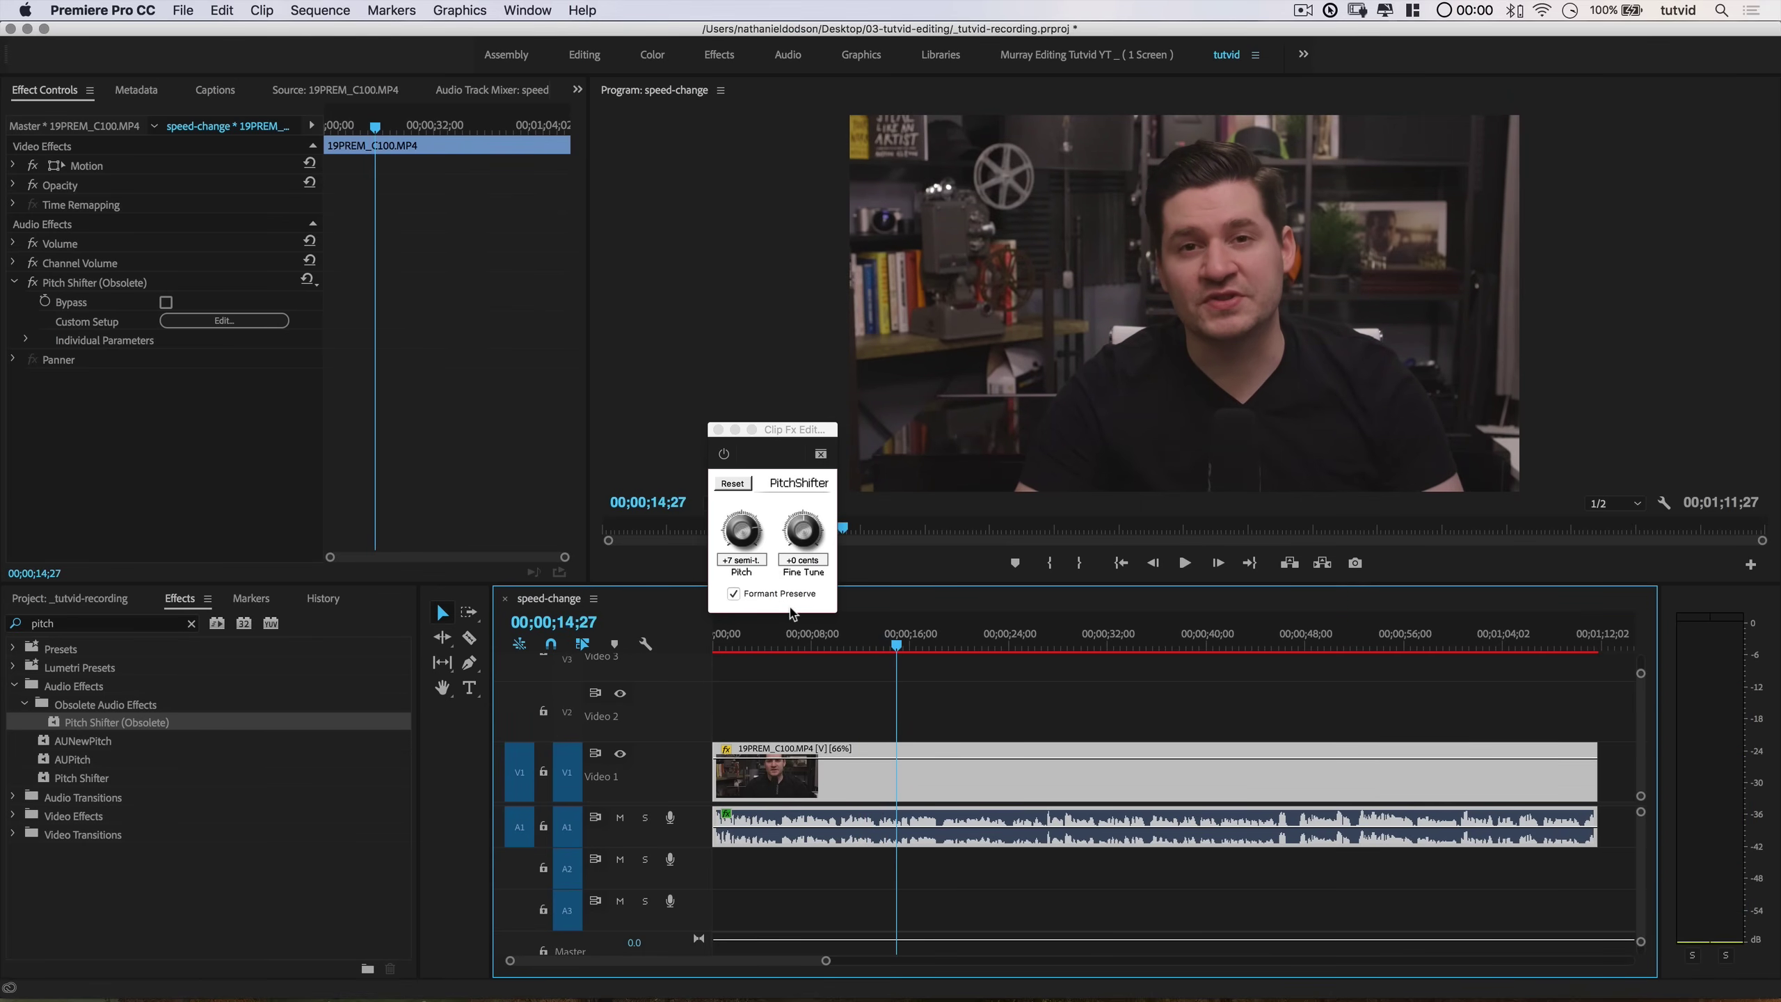
Step: Turn off formant preservation and preview the audio from about 9 seconds
click(733, 594)
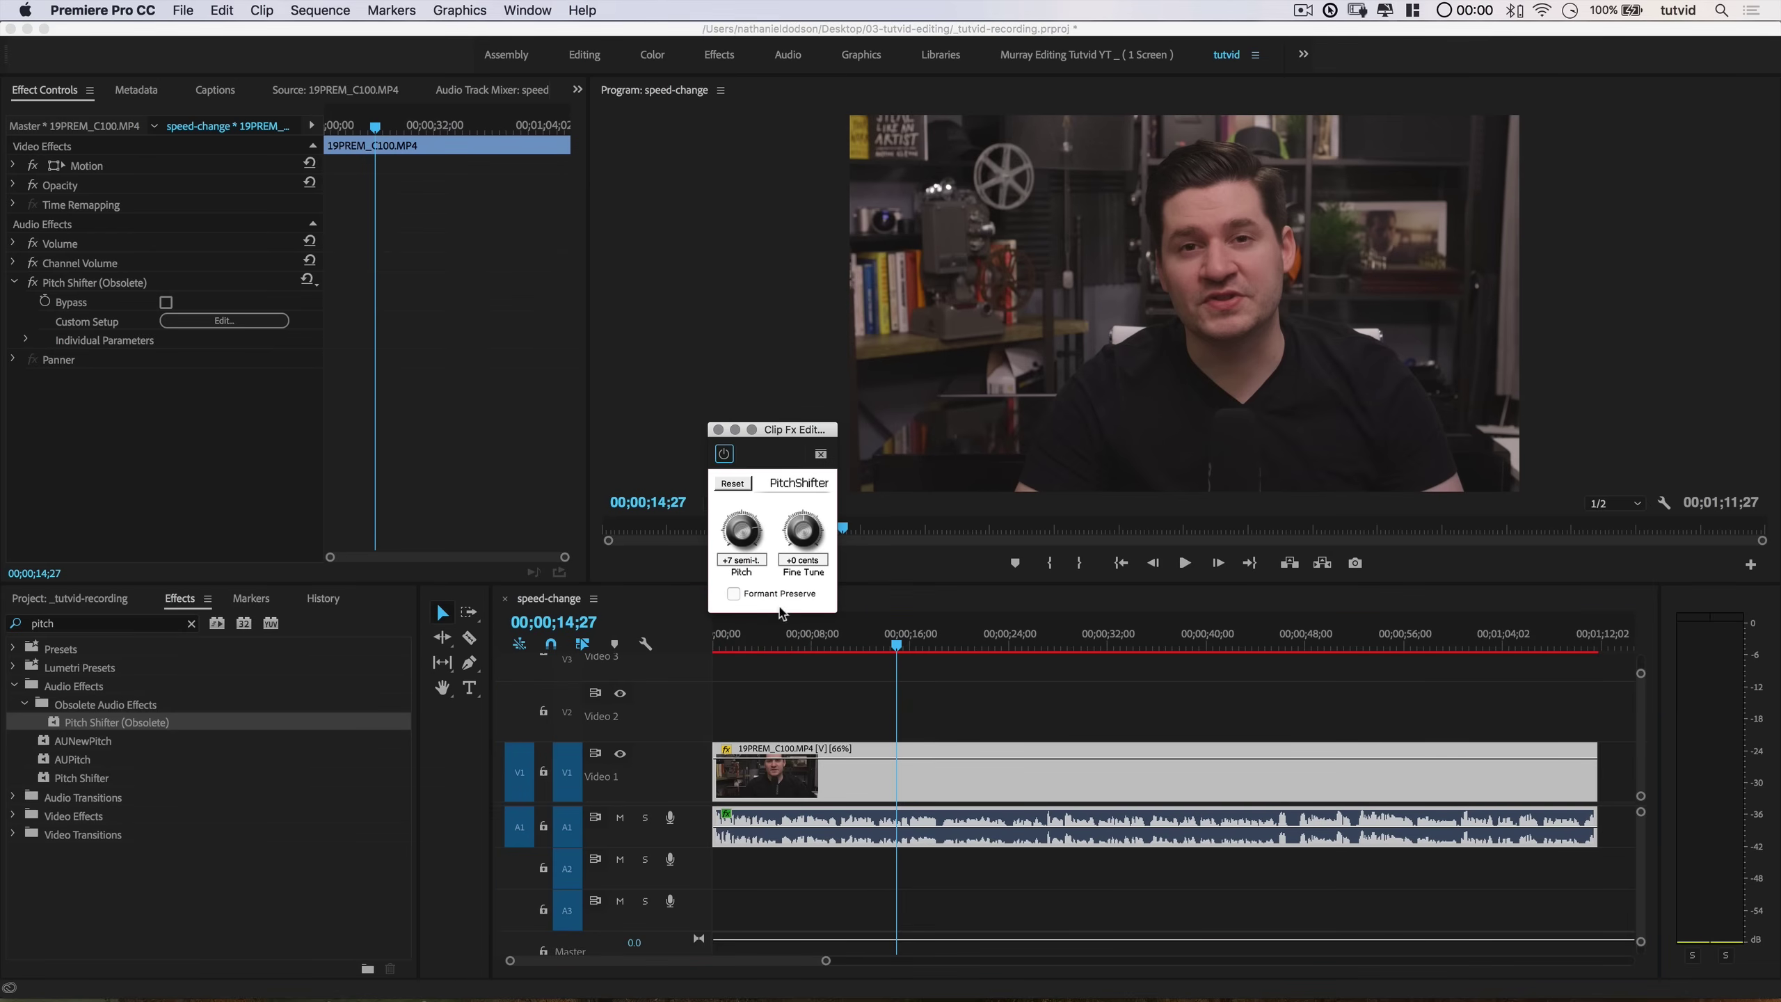
click(828, 649)
key(space)
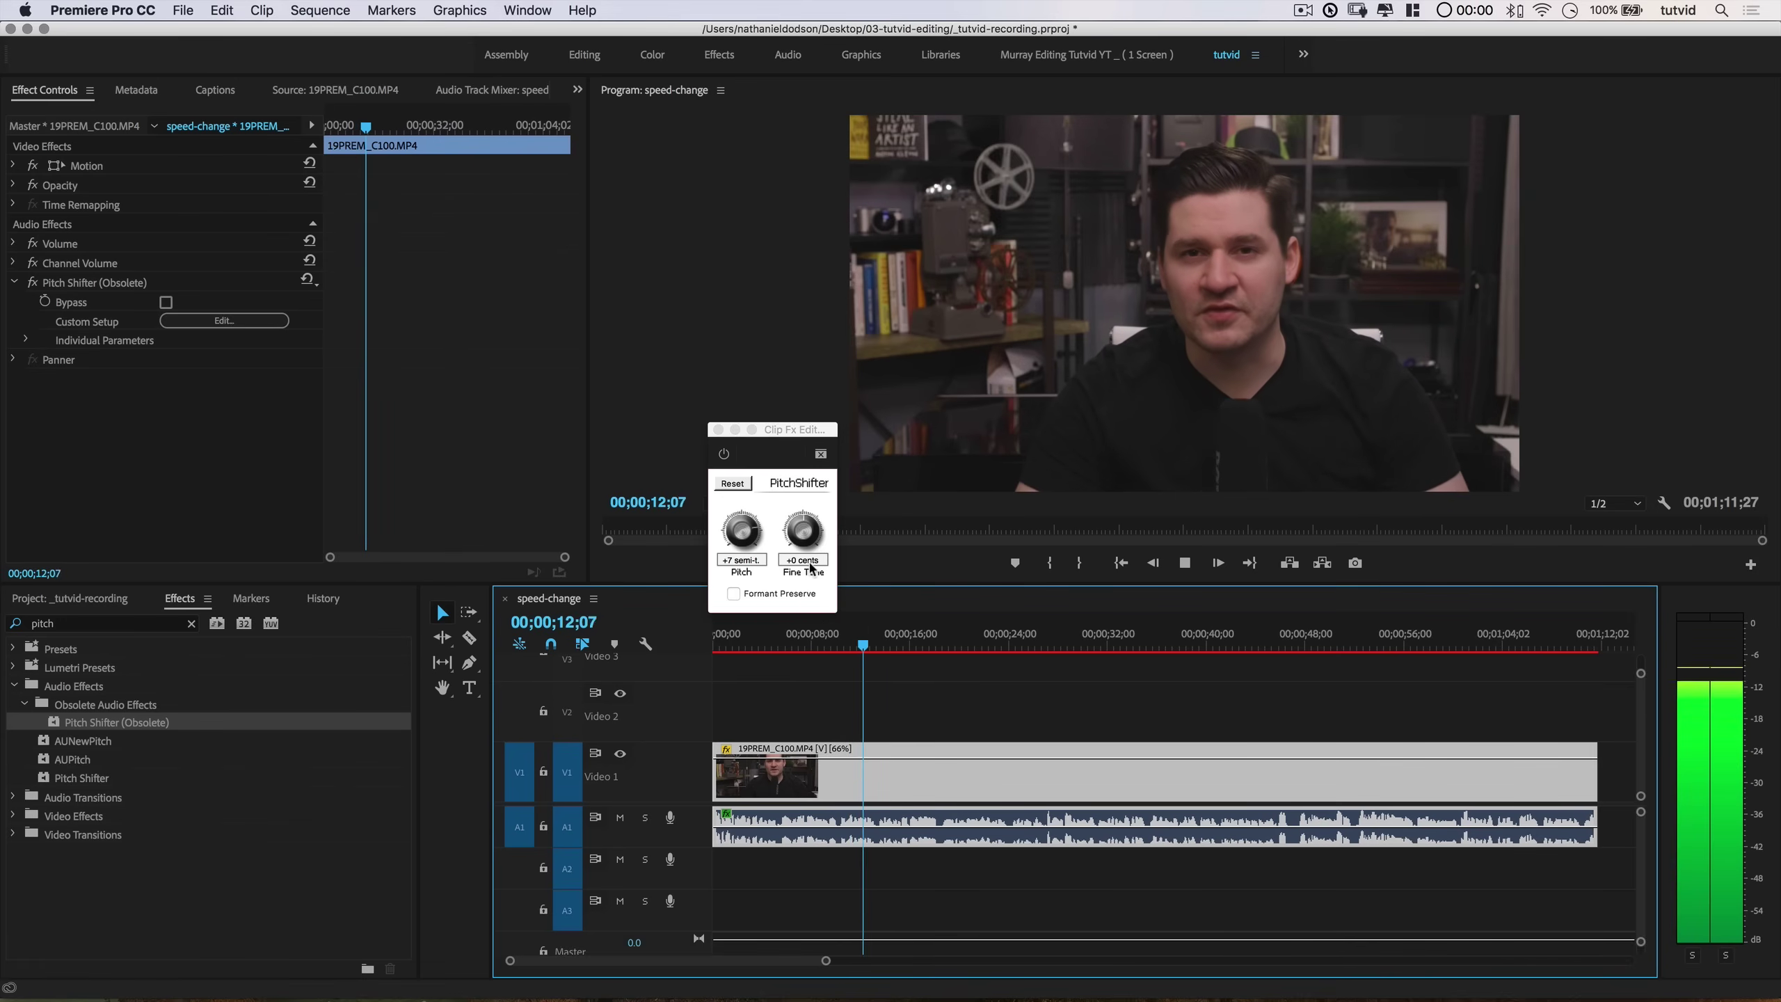
key(space)
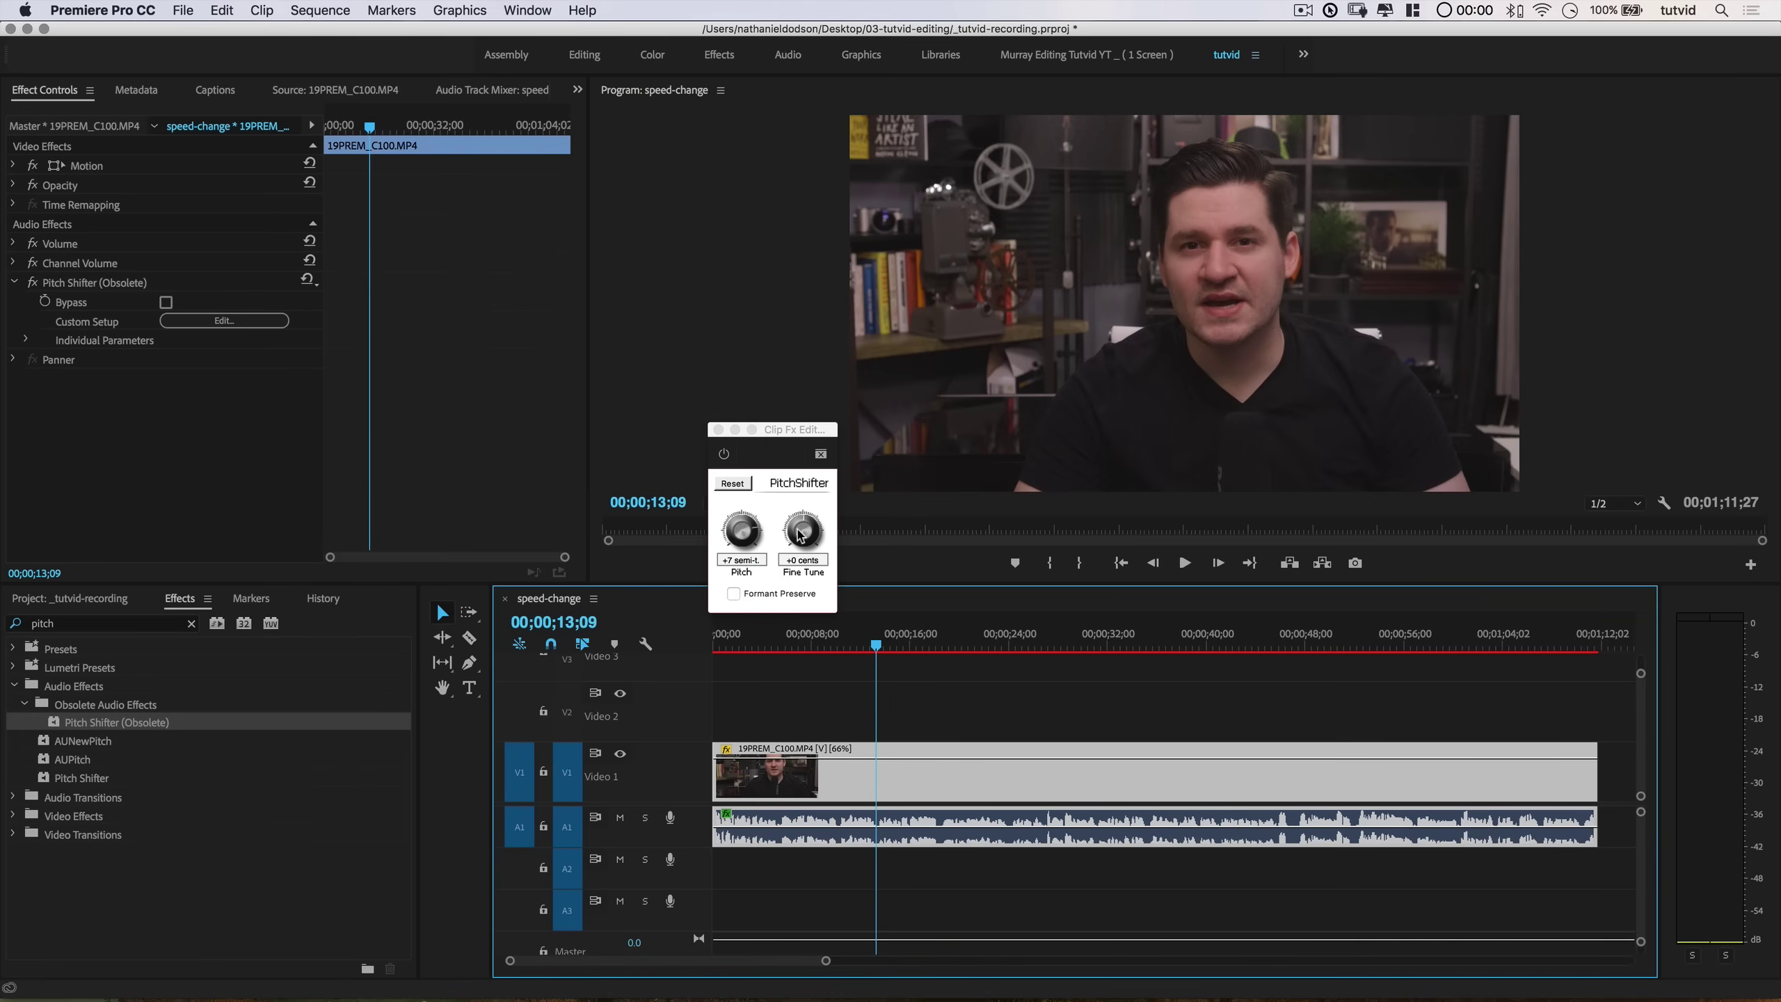
Step: Adjust the fine tune during playback, trying +29 and -15 cents before settling on +47 cents
key(space)
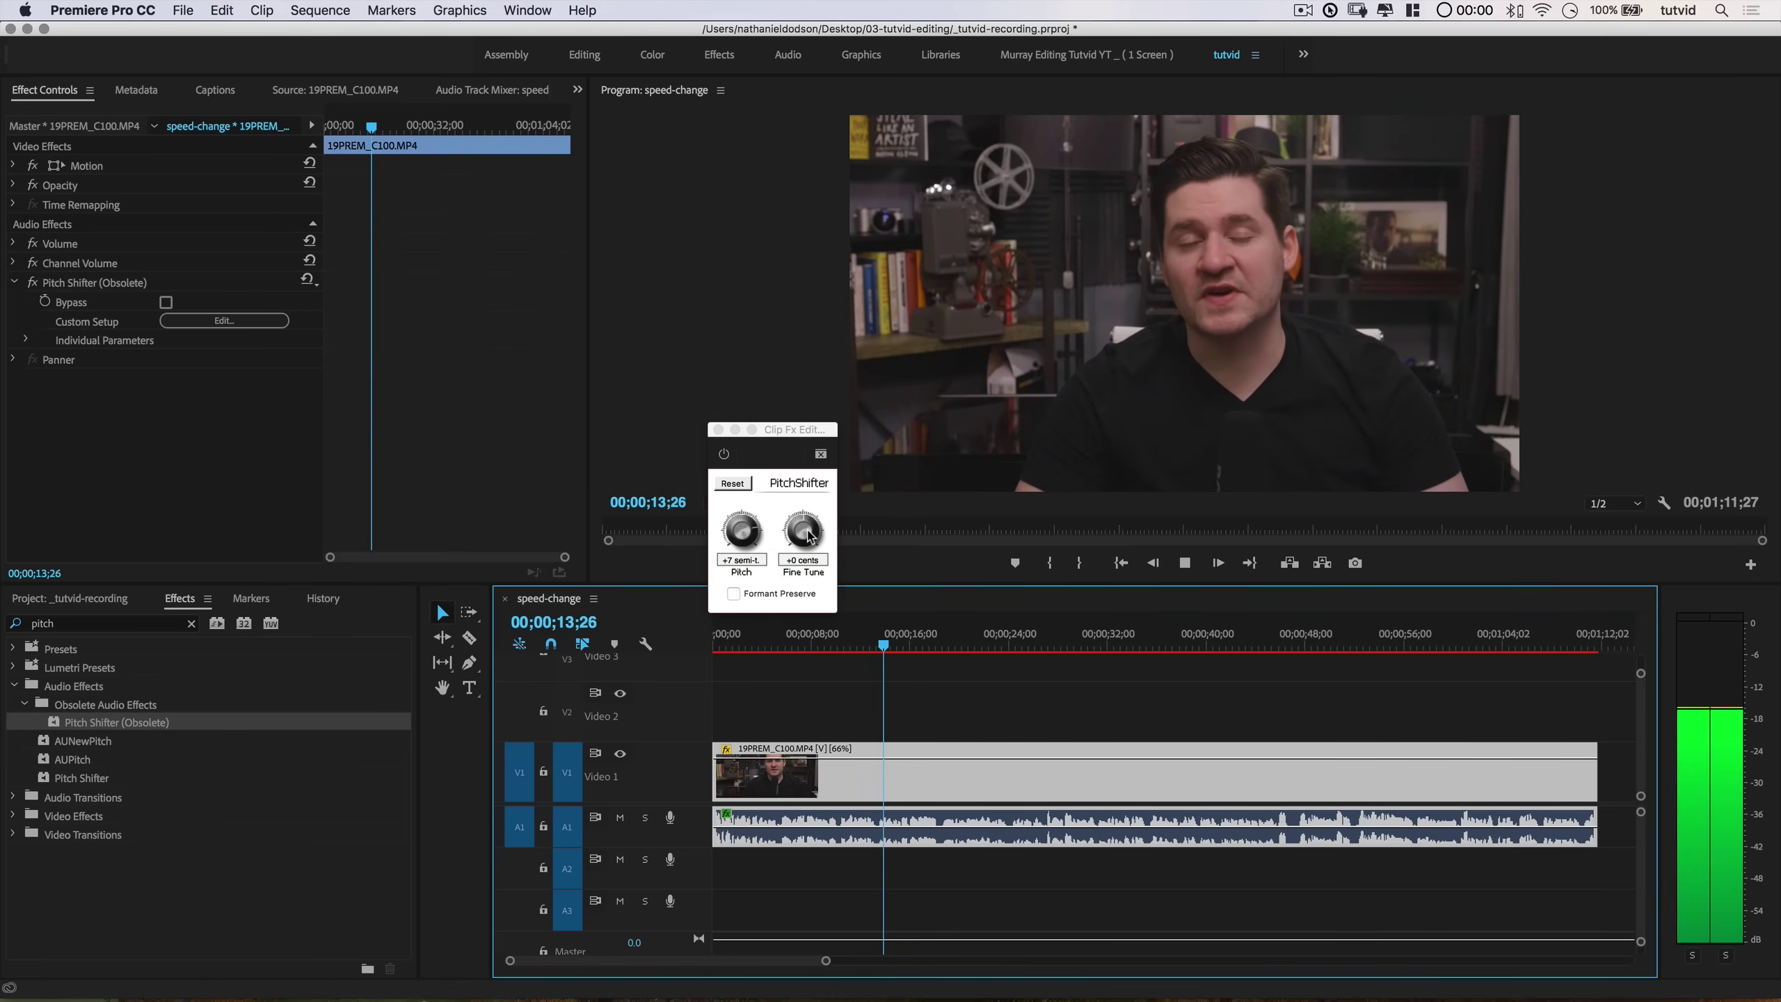
click(823, 537)
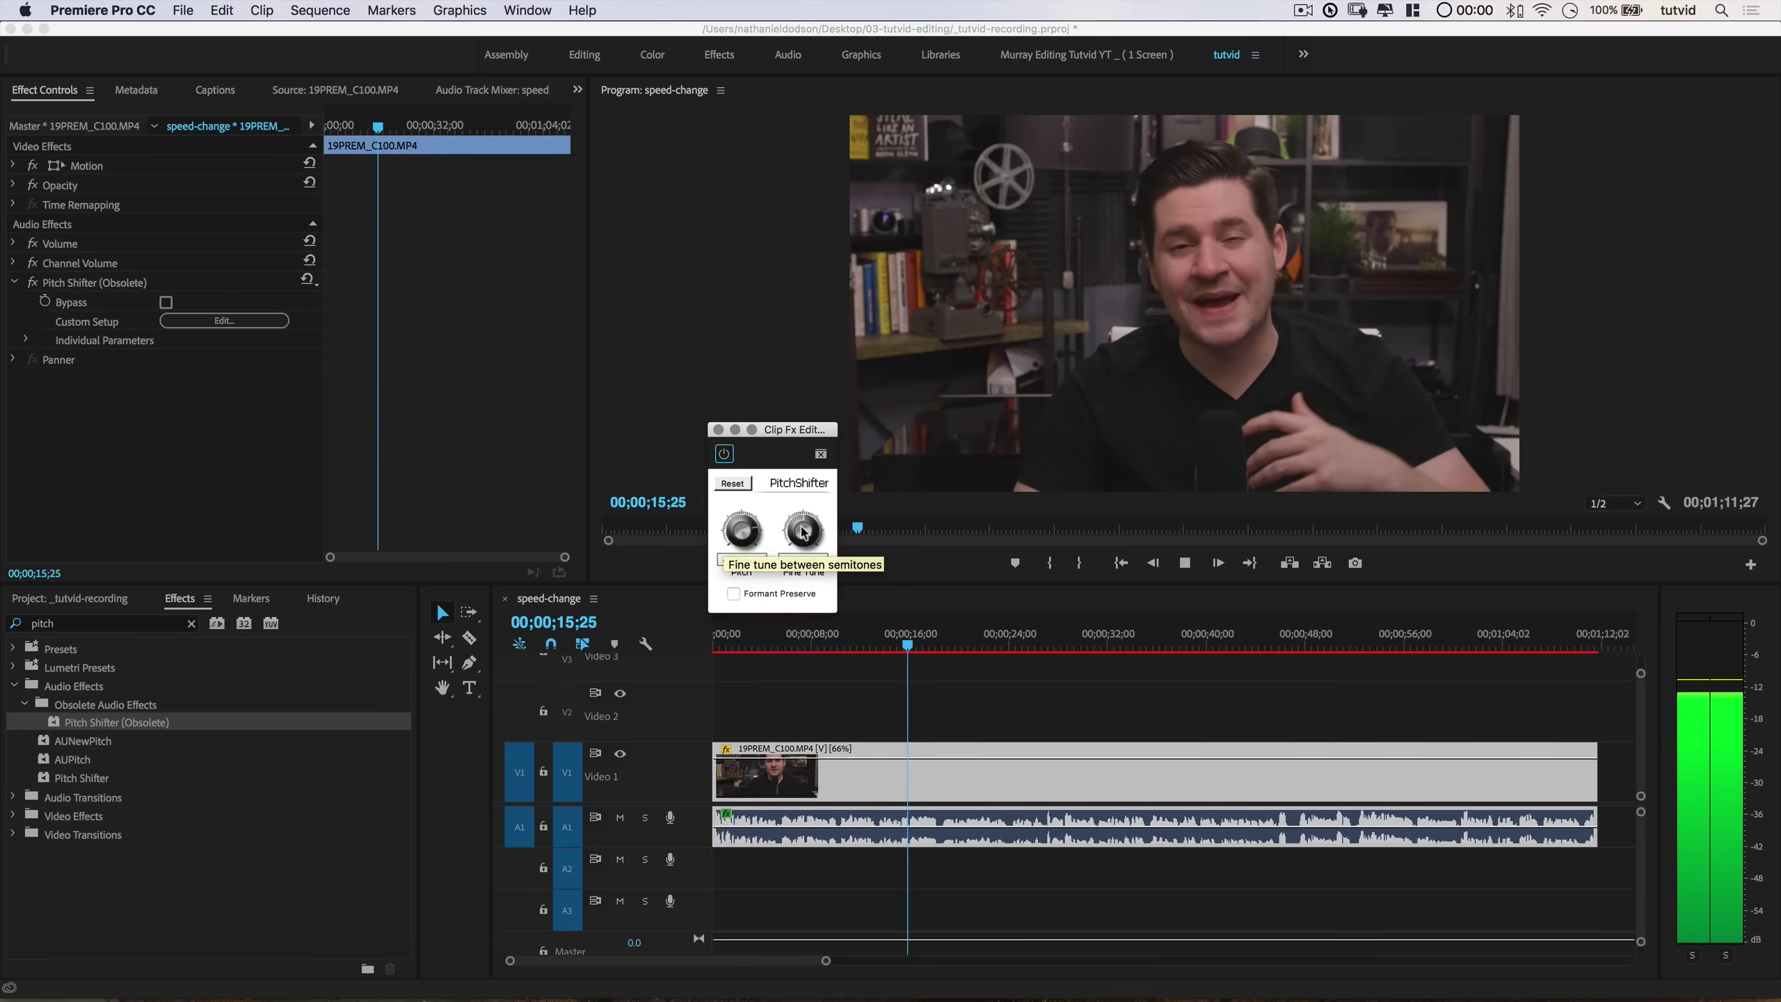
drag(794, 539, 861, 536)
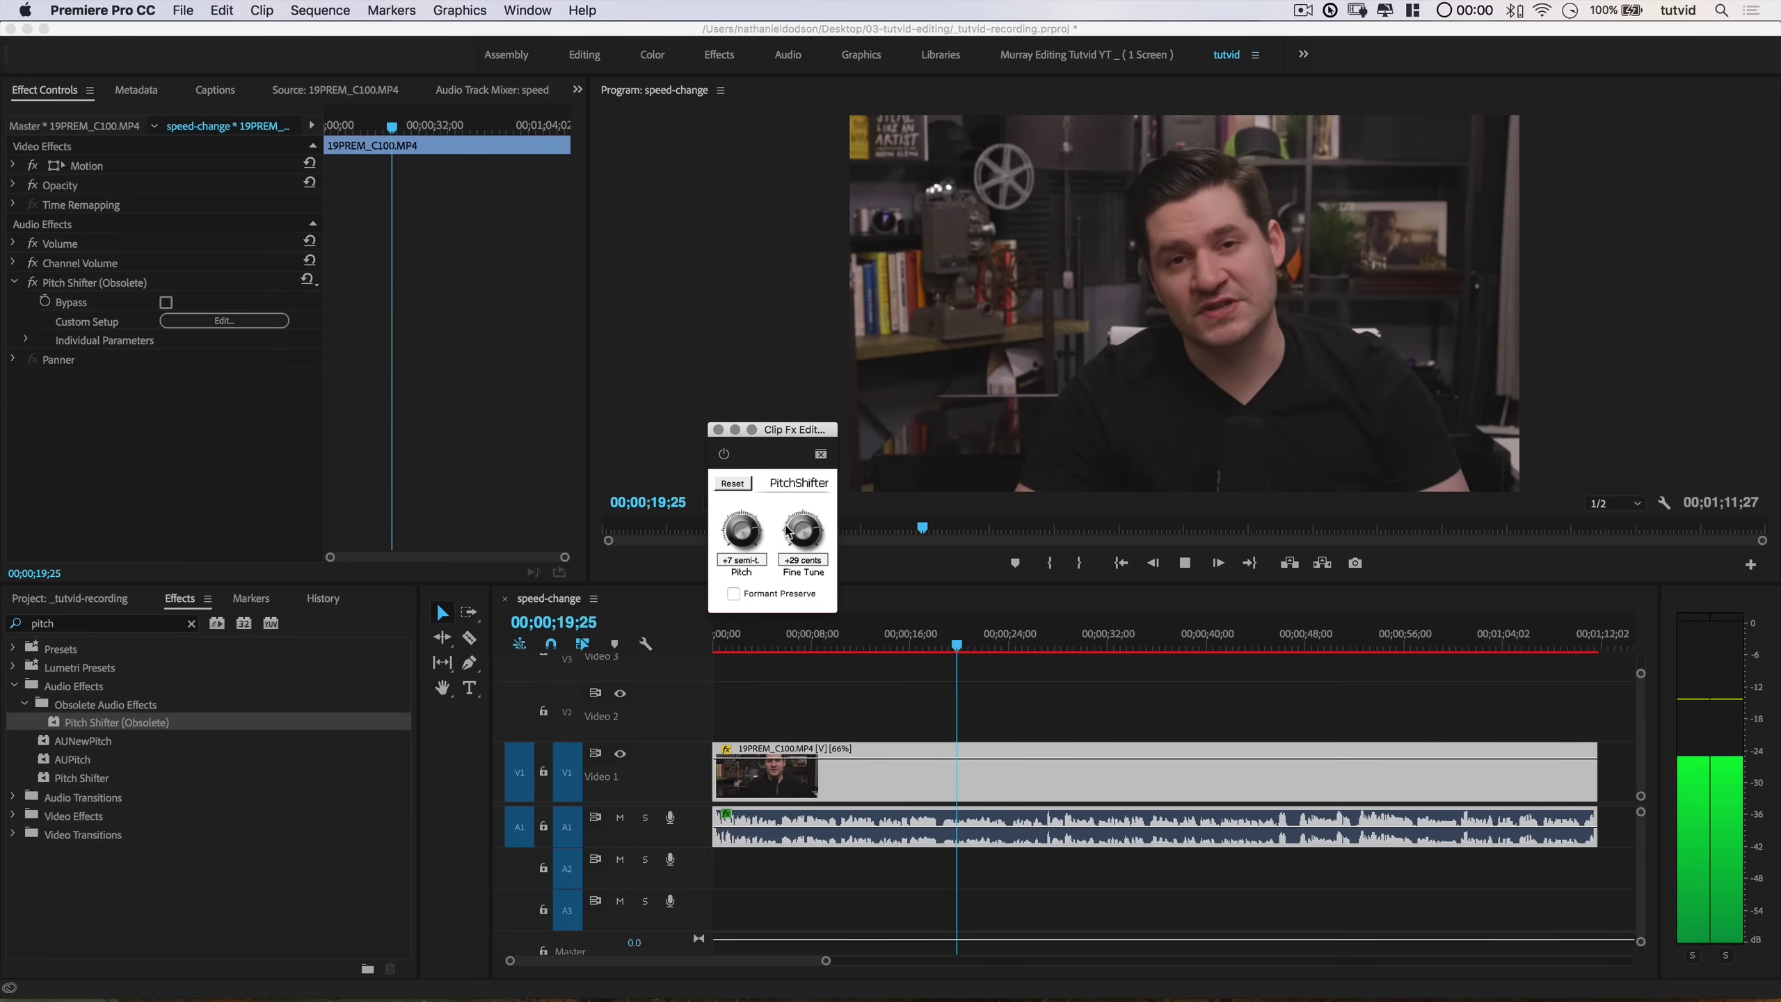
drag(783, 527, 1031, 551)
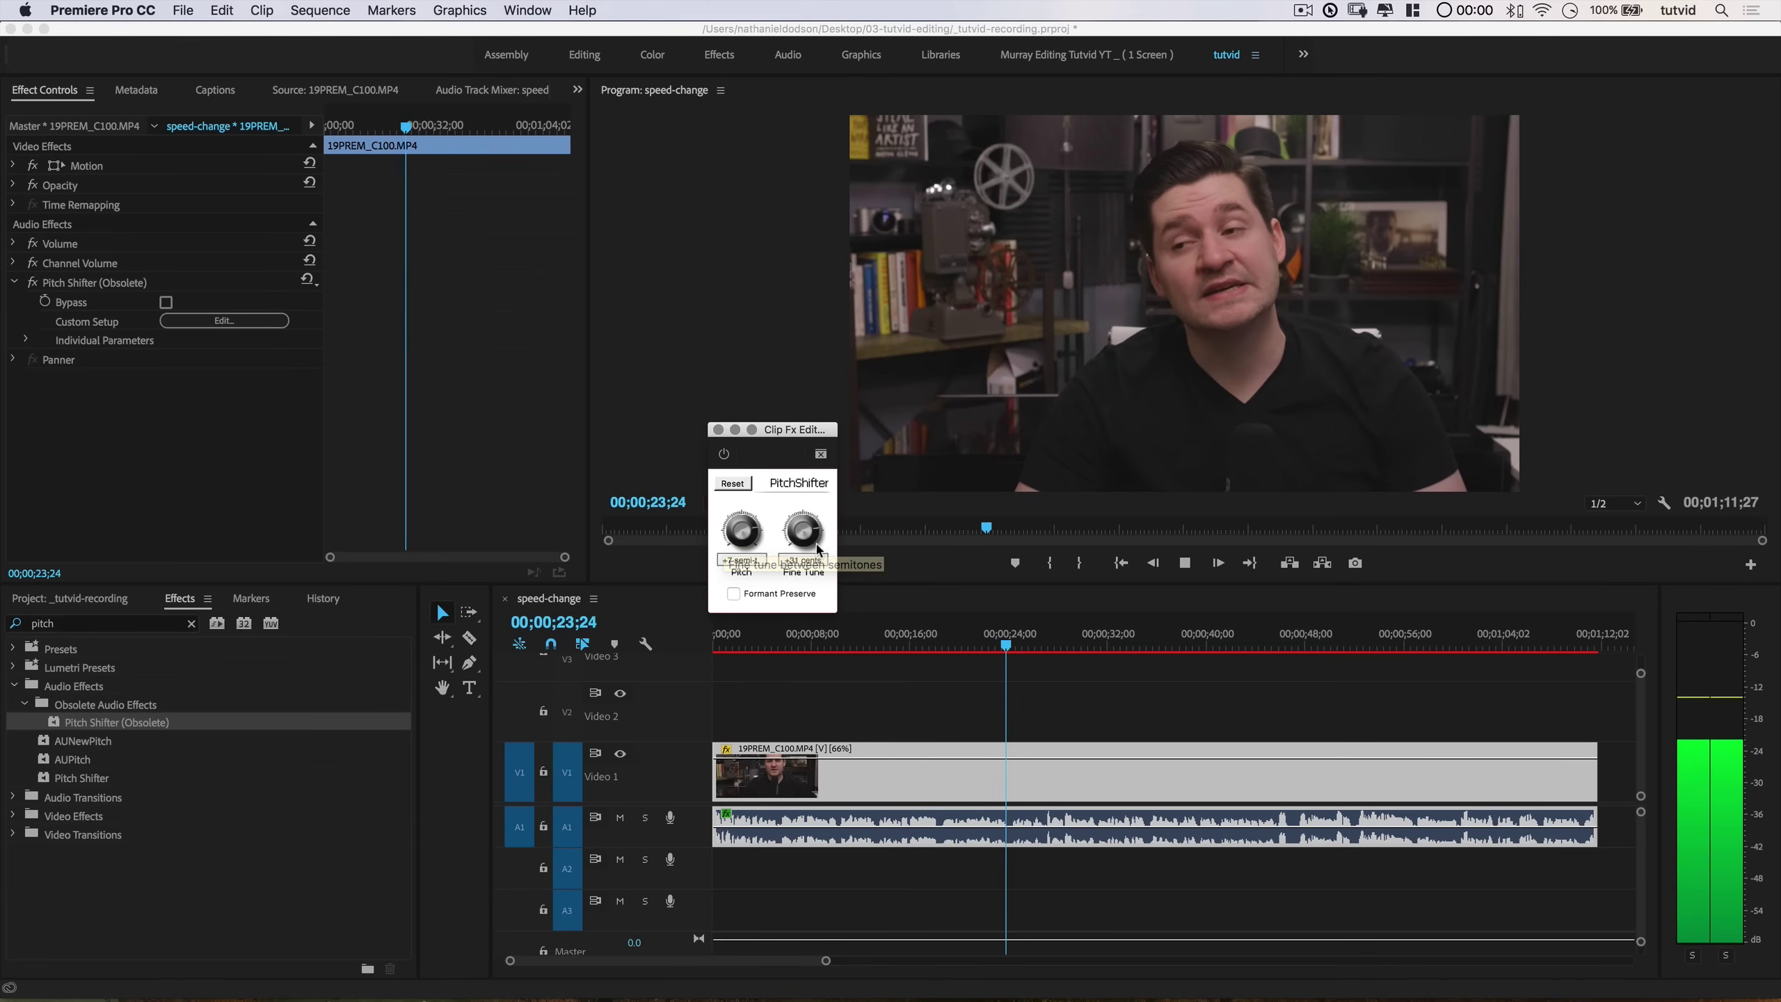
drag(817, 533, 826, 607)
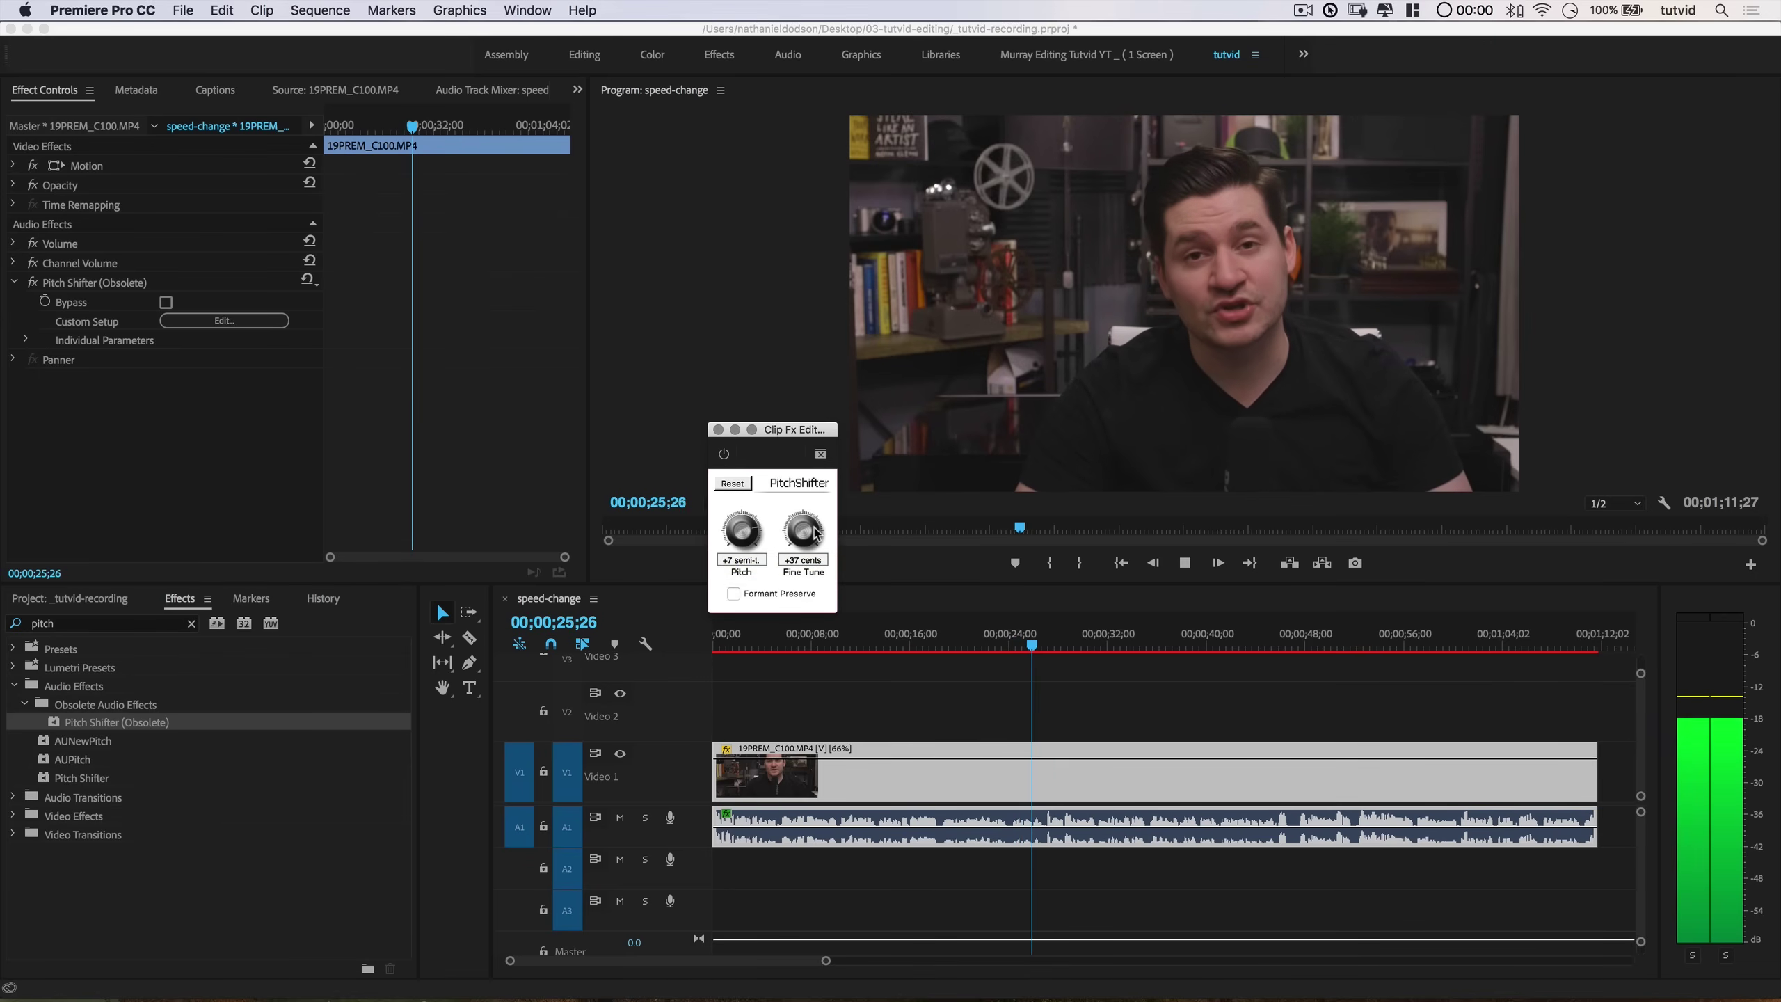
key(space)
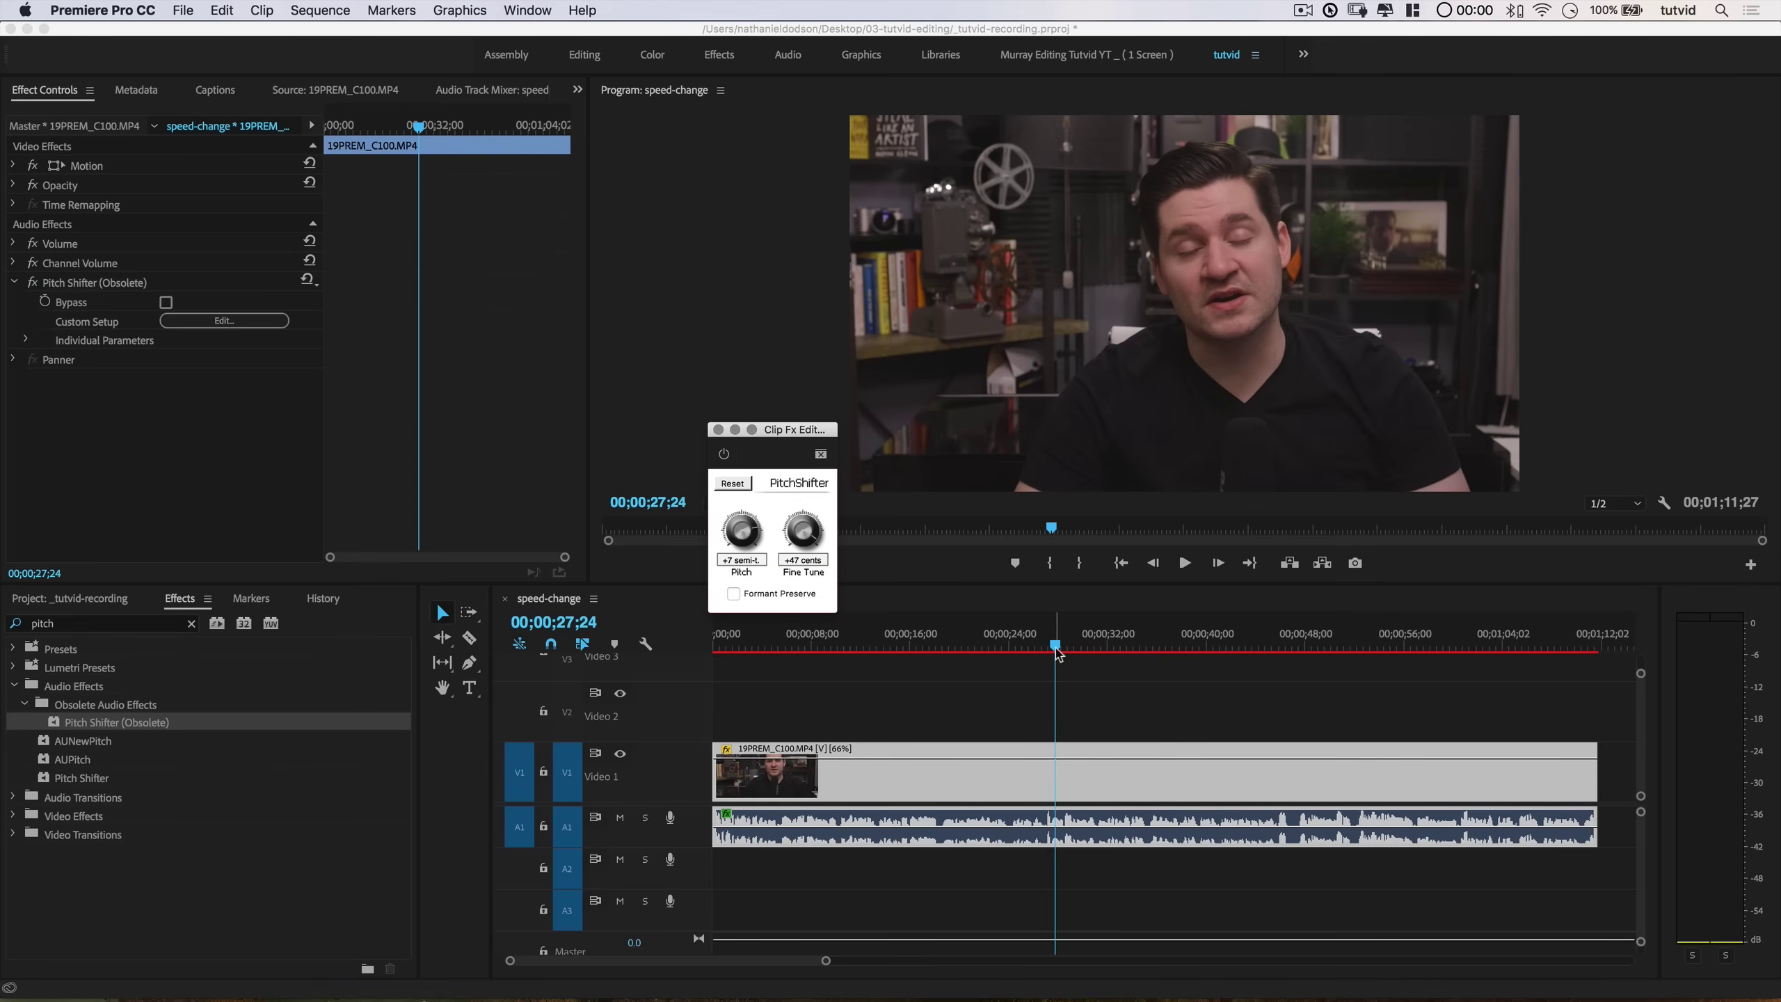
Step: Close the Pitch Shifter editor and delete Pitch Shifter (Obsolete) from the clip
click(718, 429)
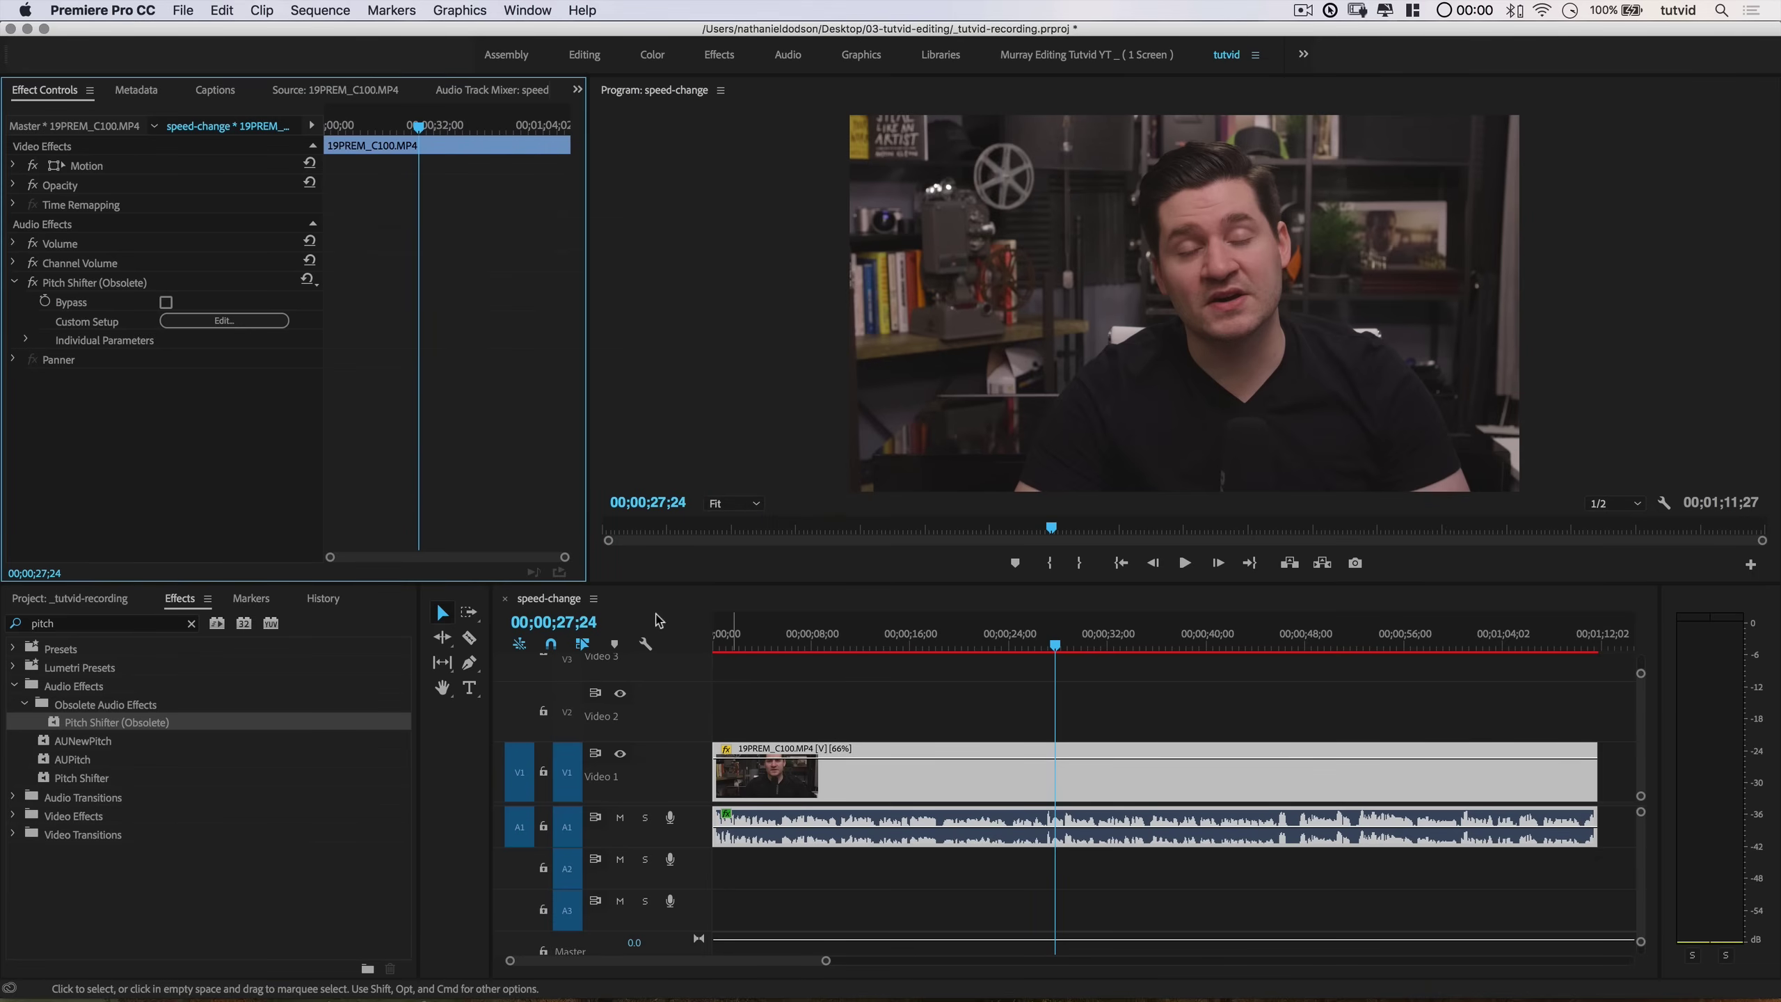
click(95, 287)
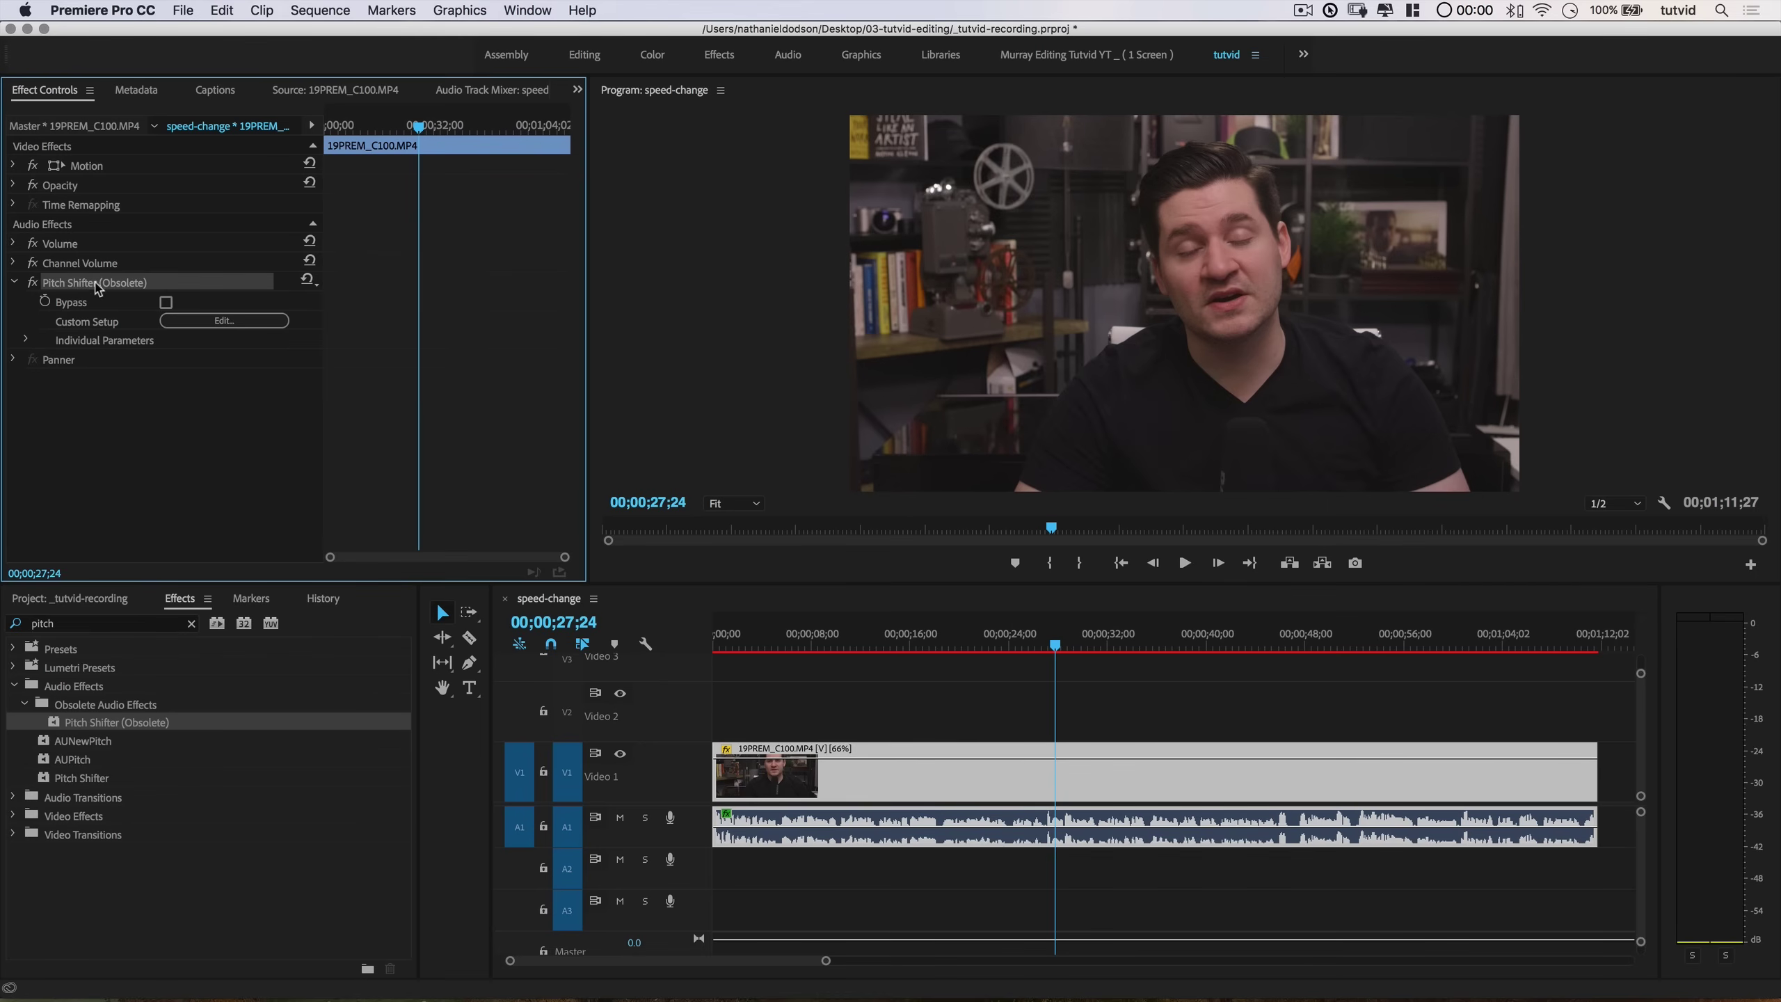
key(Delete)
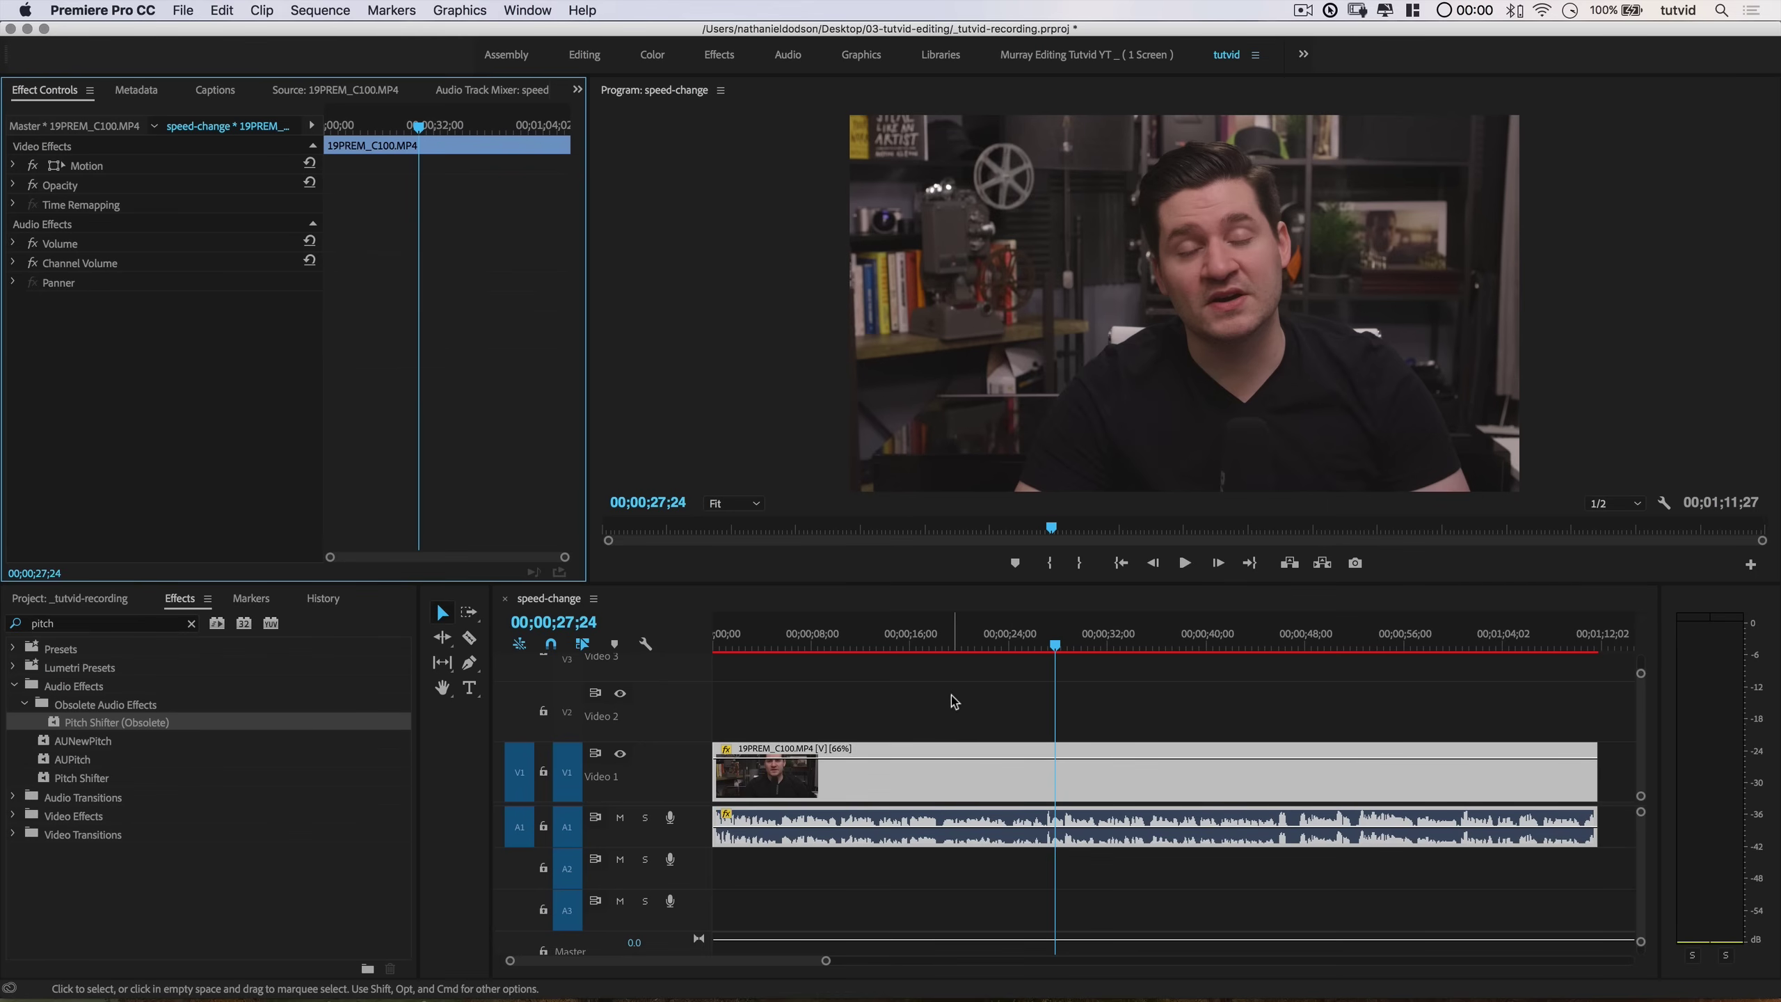
Step: Set the clip speed to 150% and play it back from the sequence start
right_click(952, 781)
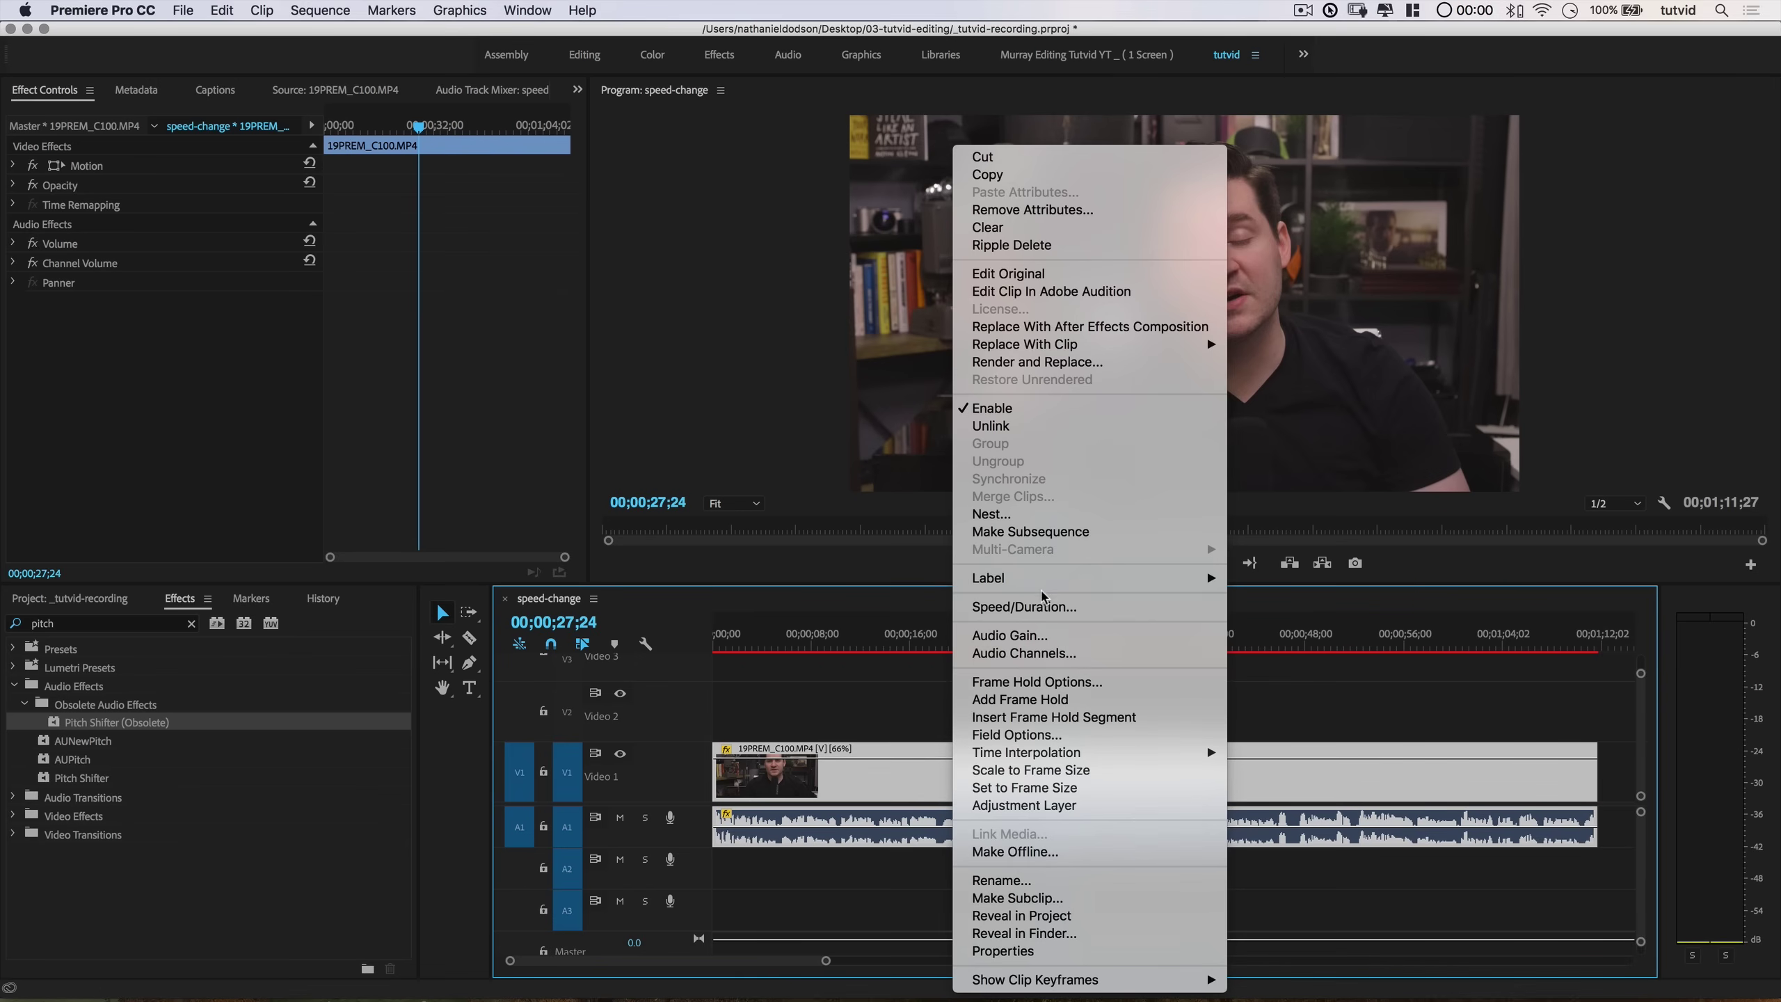
click(1044, 602)
text(150)
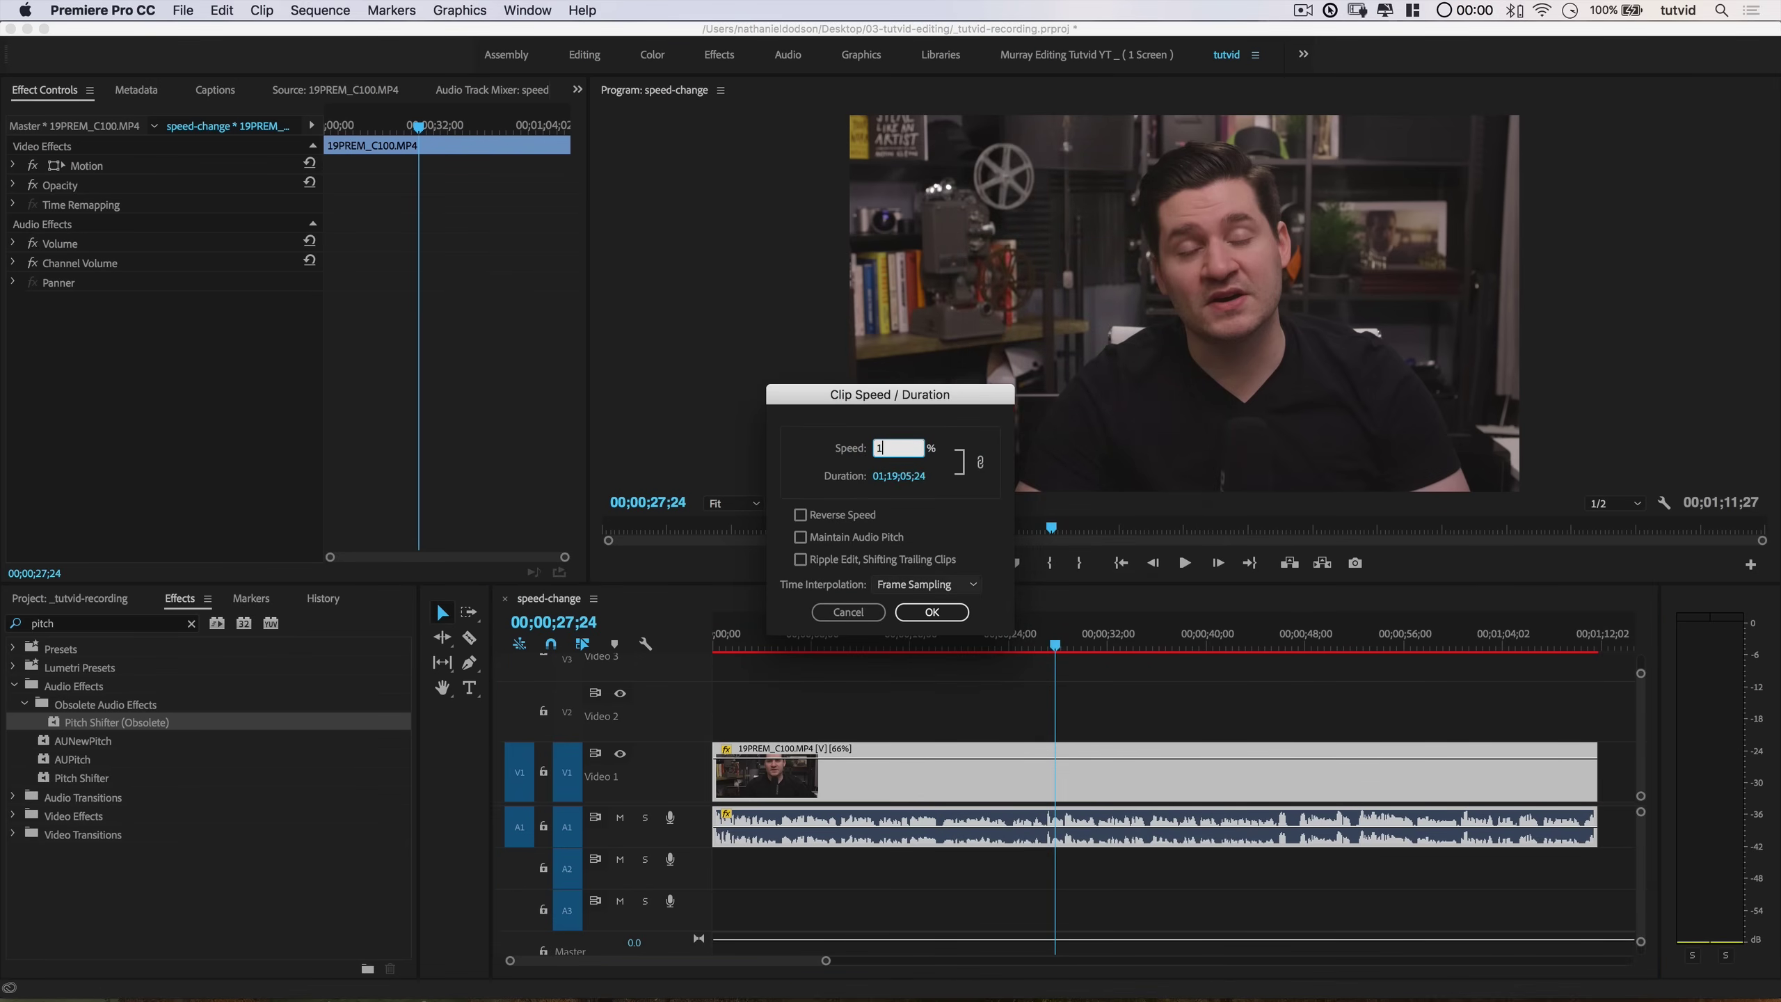
click(936, 615)
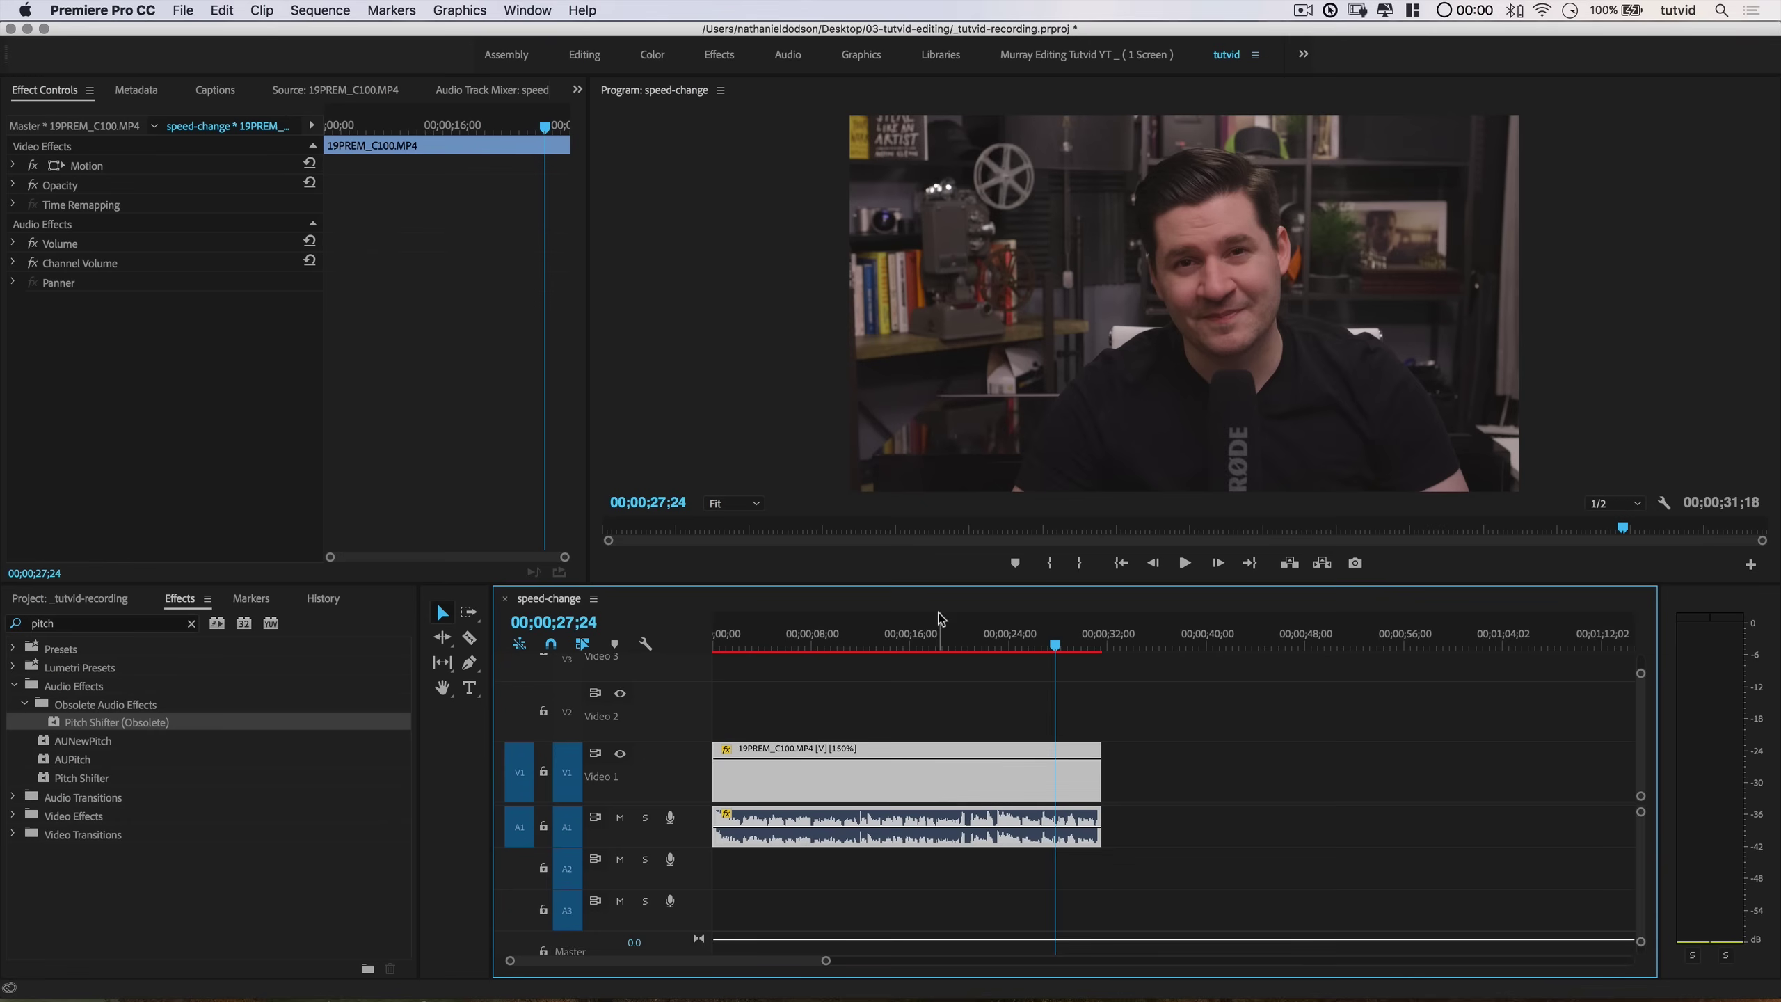
key(Home)
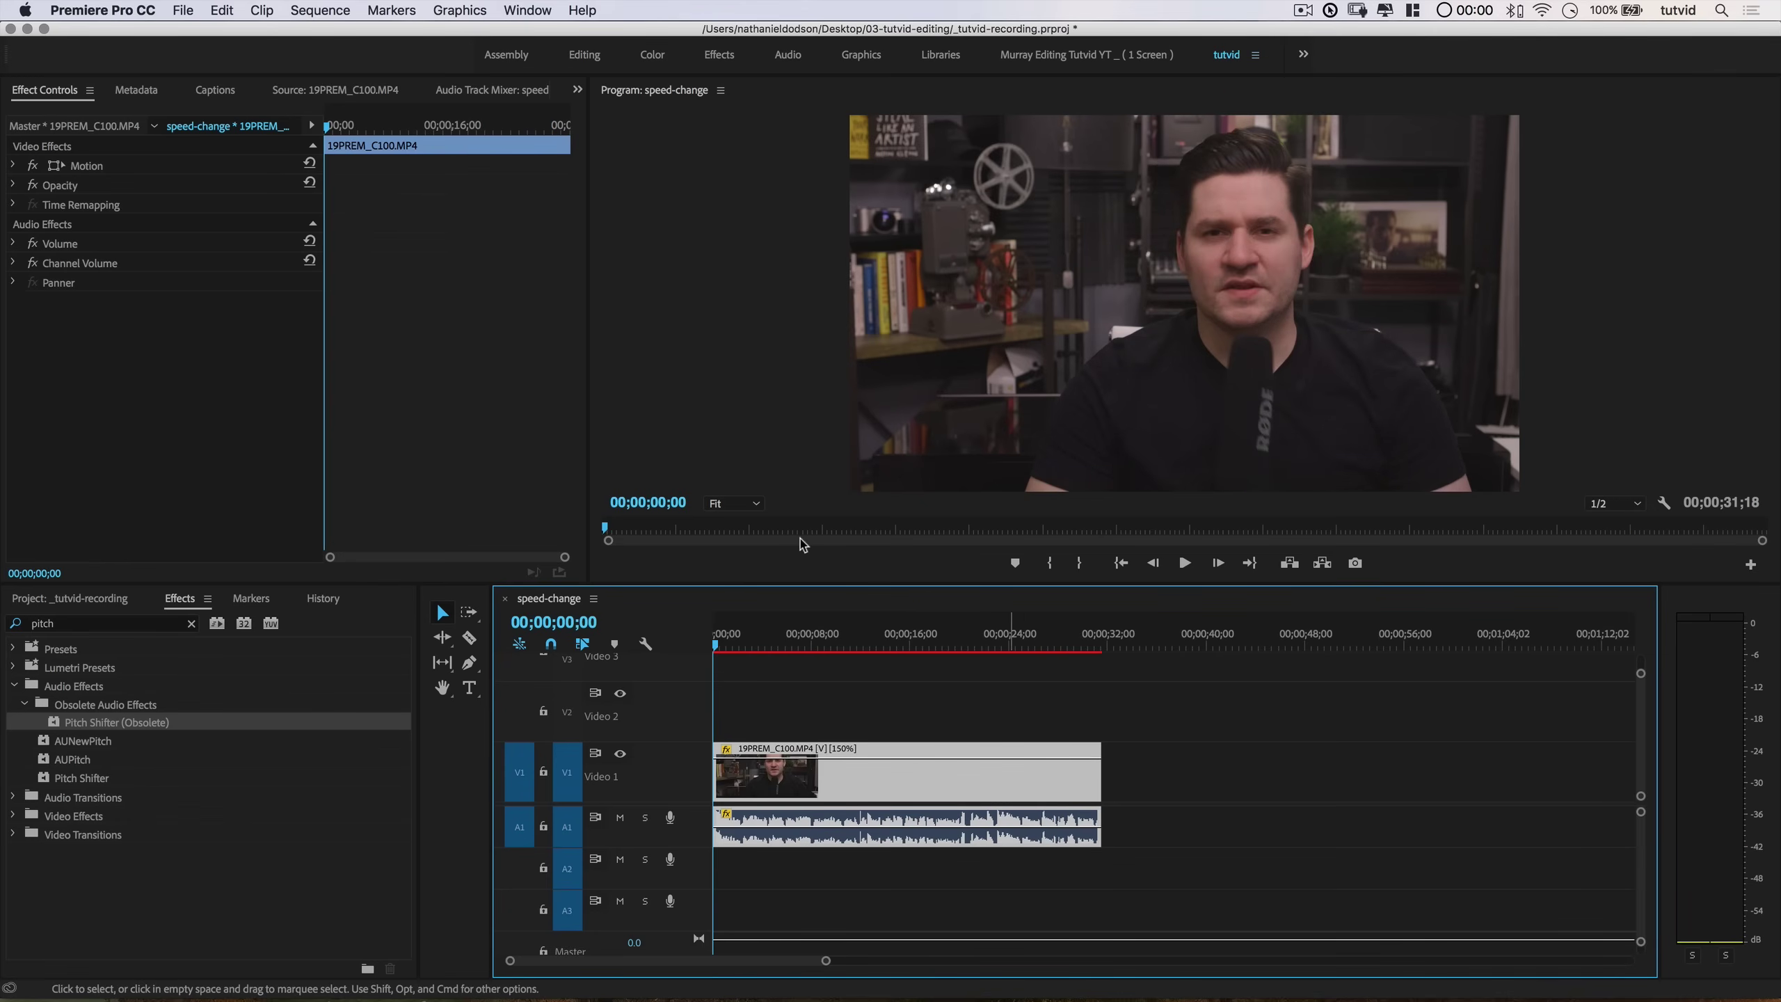
key(space)
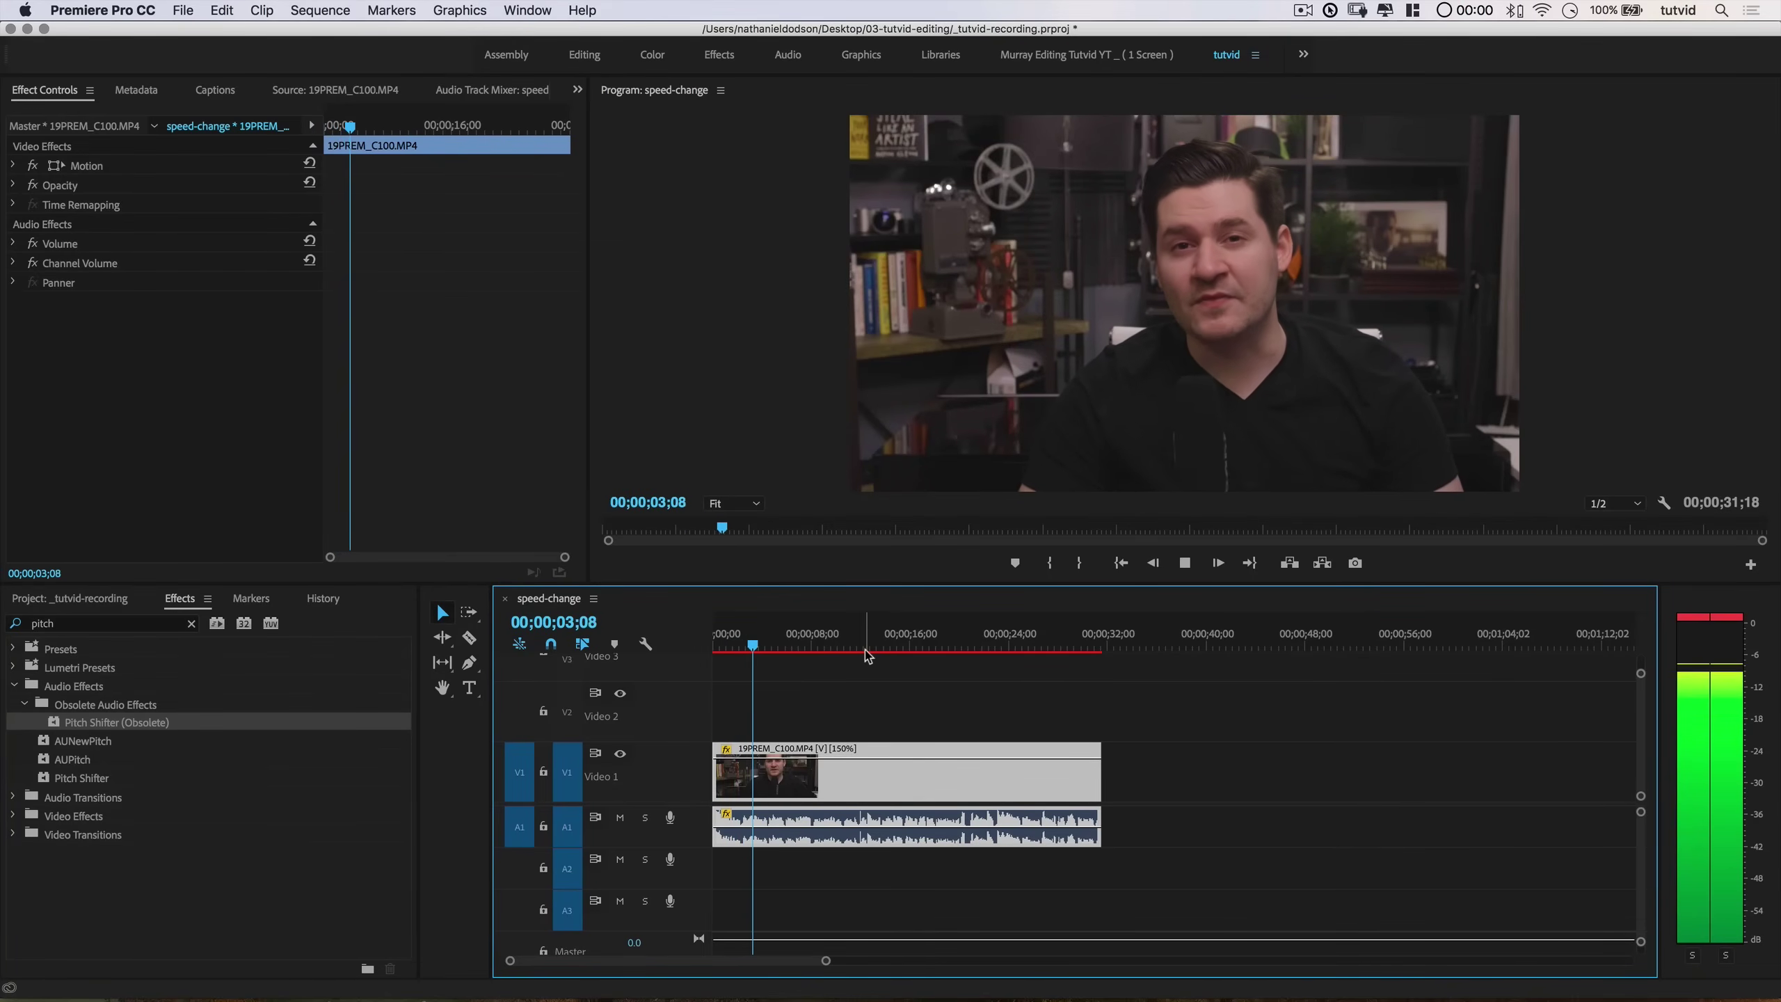
key(space)
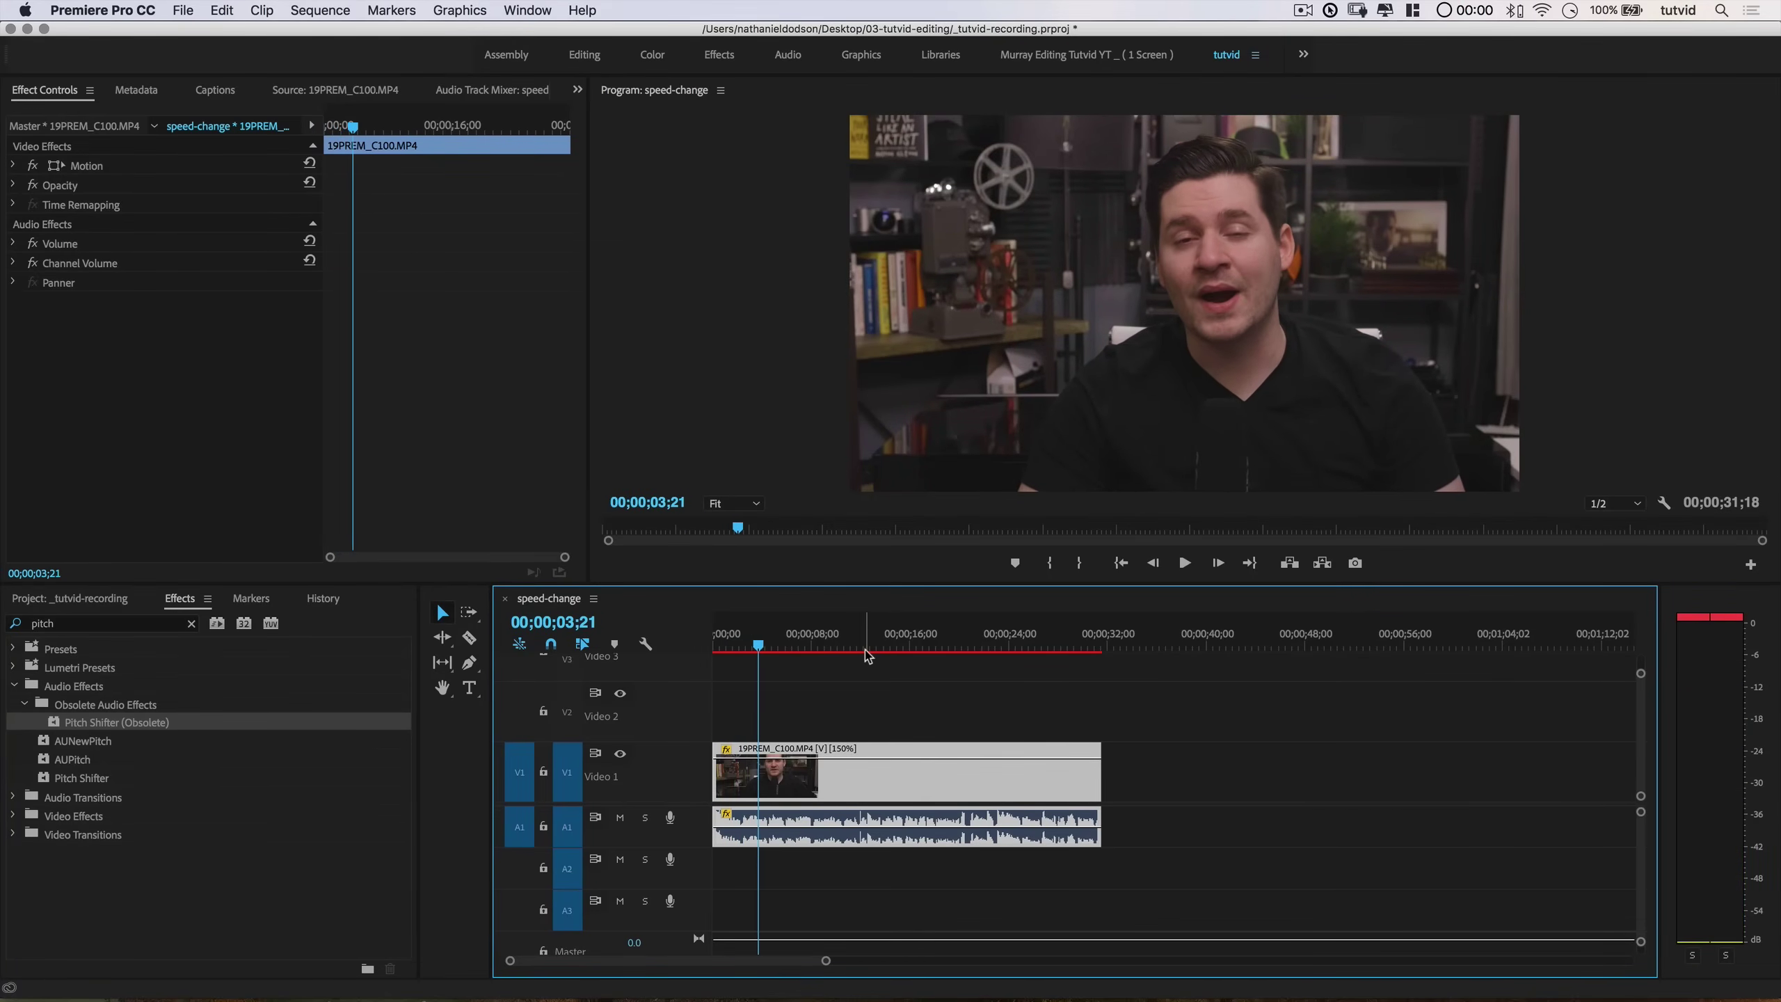
Step: Apply Pitch Shifter to the A1 audio, preview from the start, and select the effect in Effect Controls
click(81, 779)
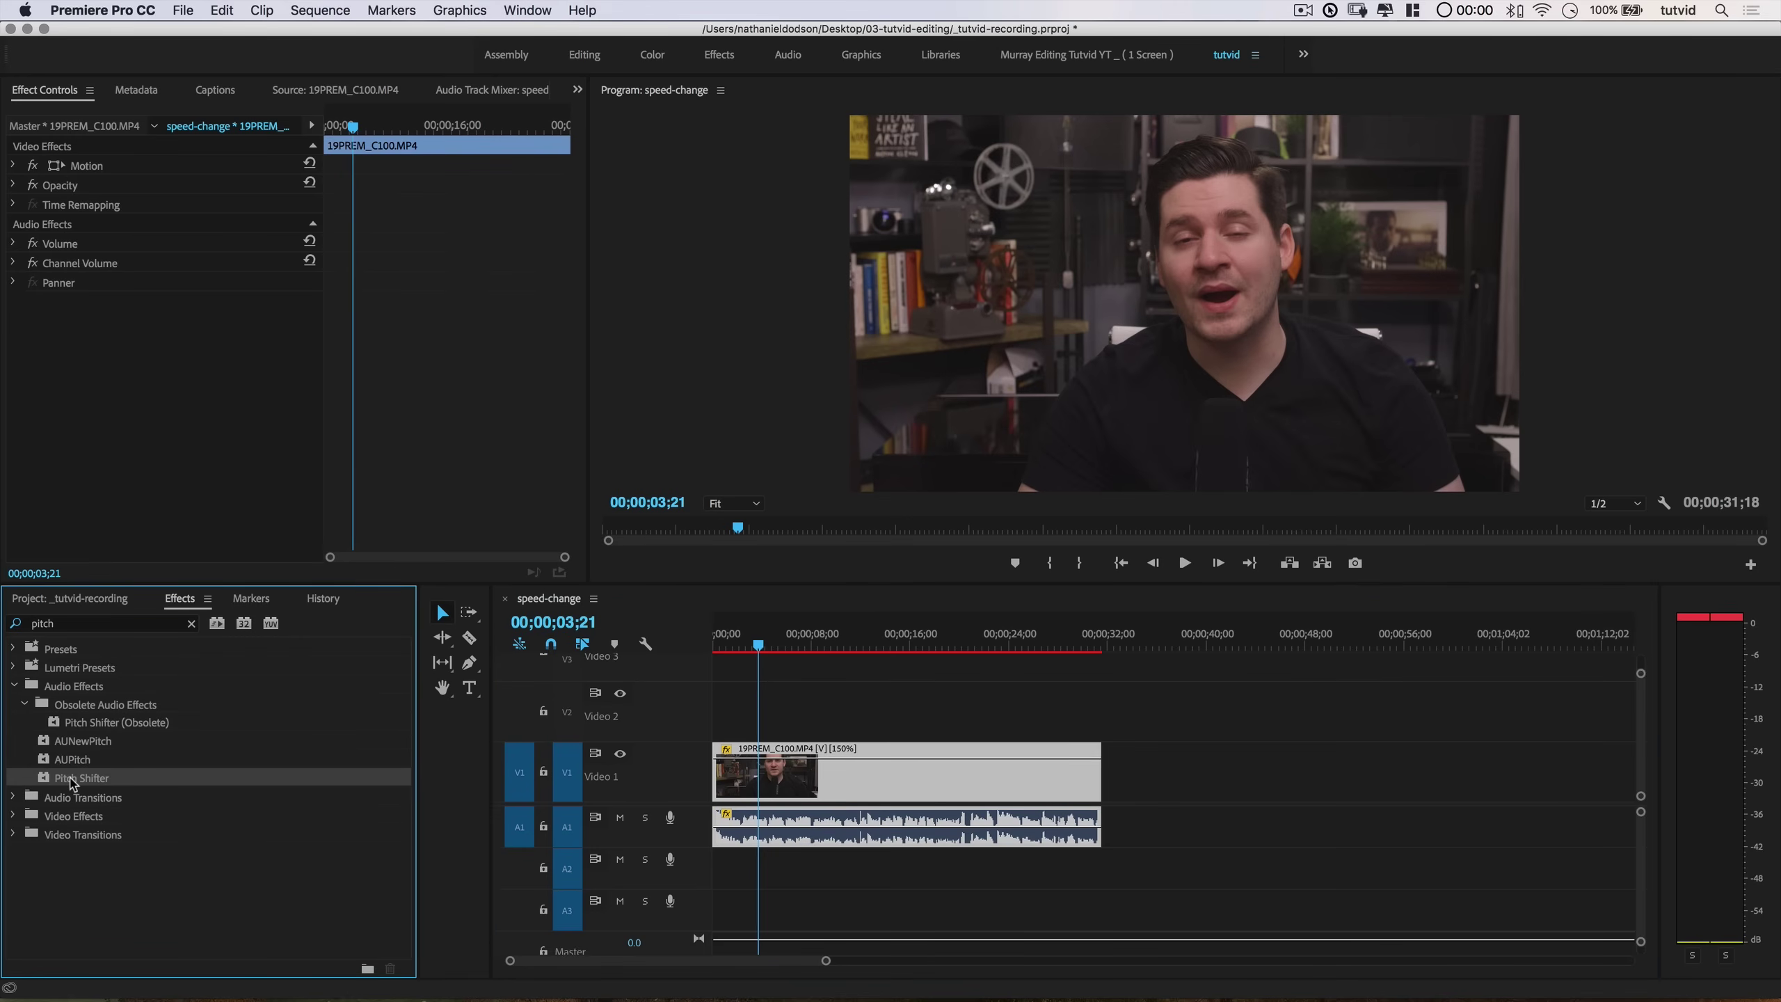
drag(107, 782, 768, 829)
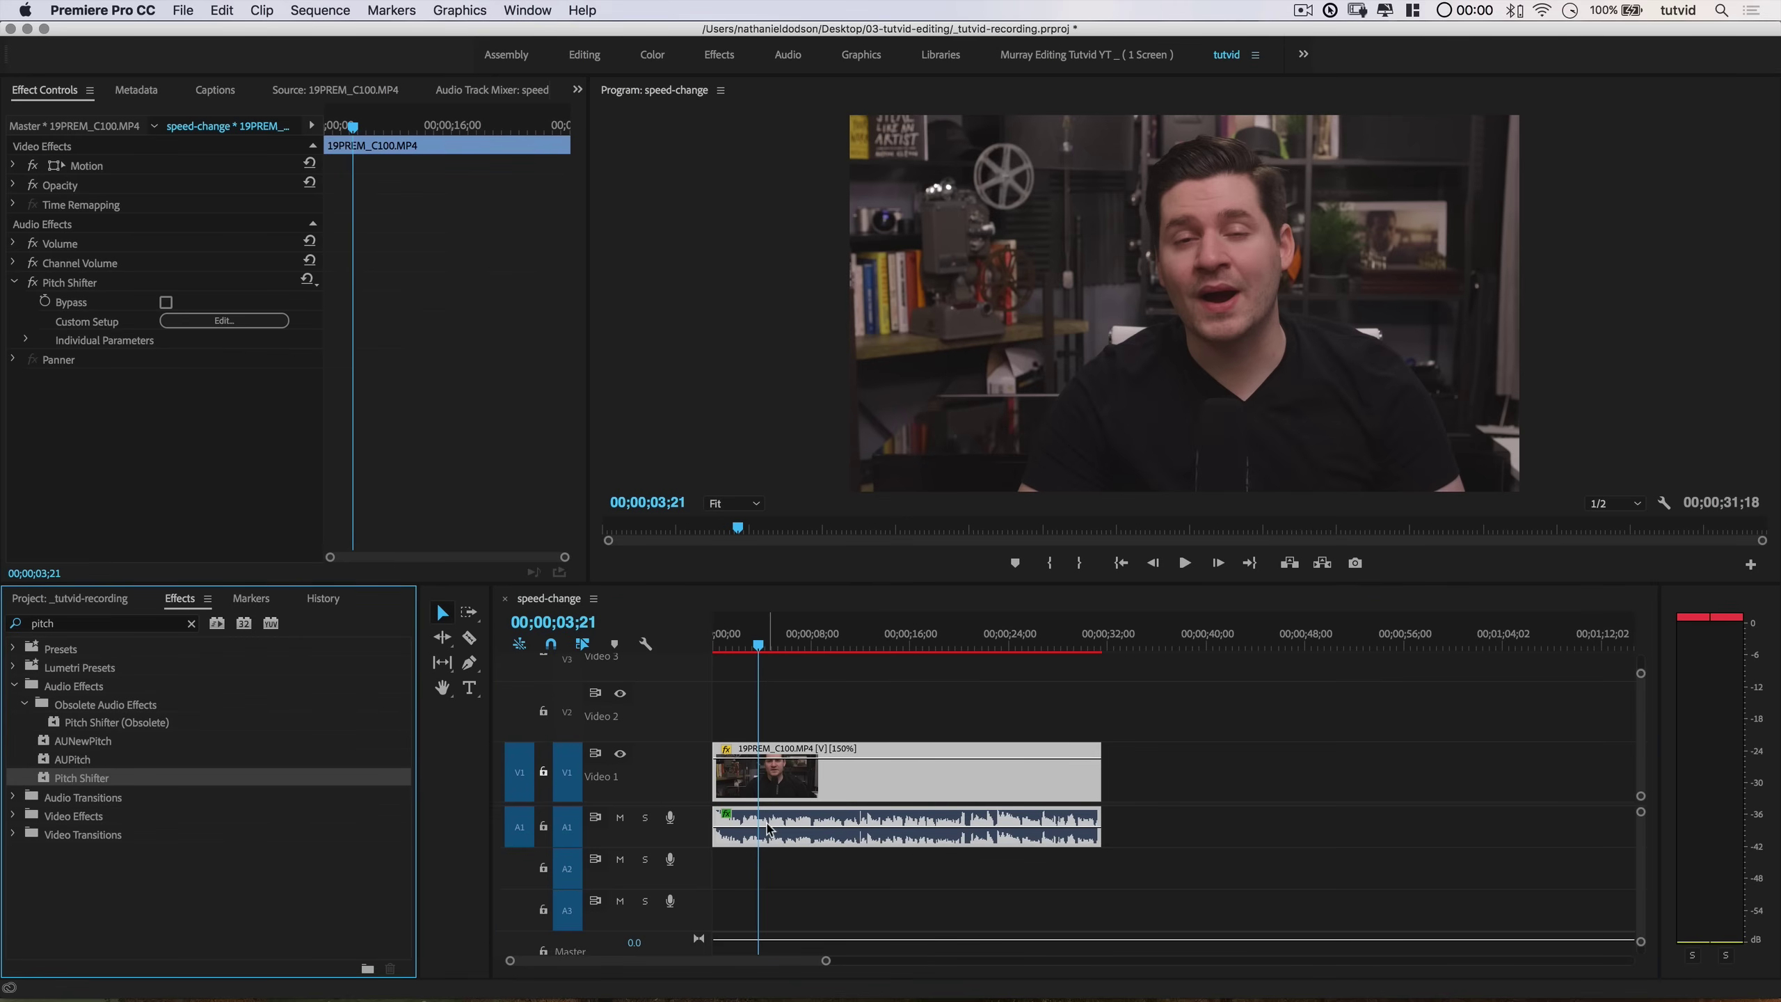
click(718, 635)
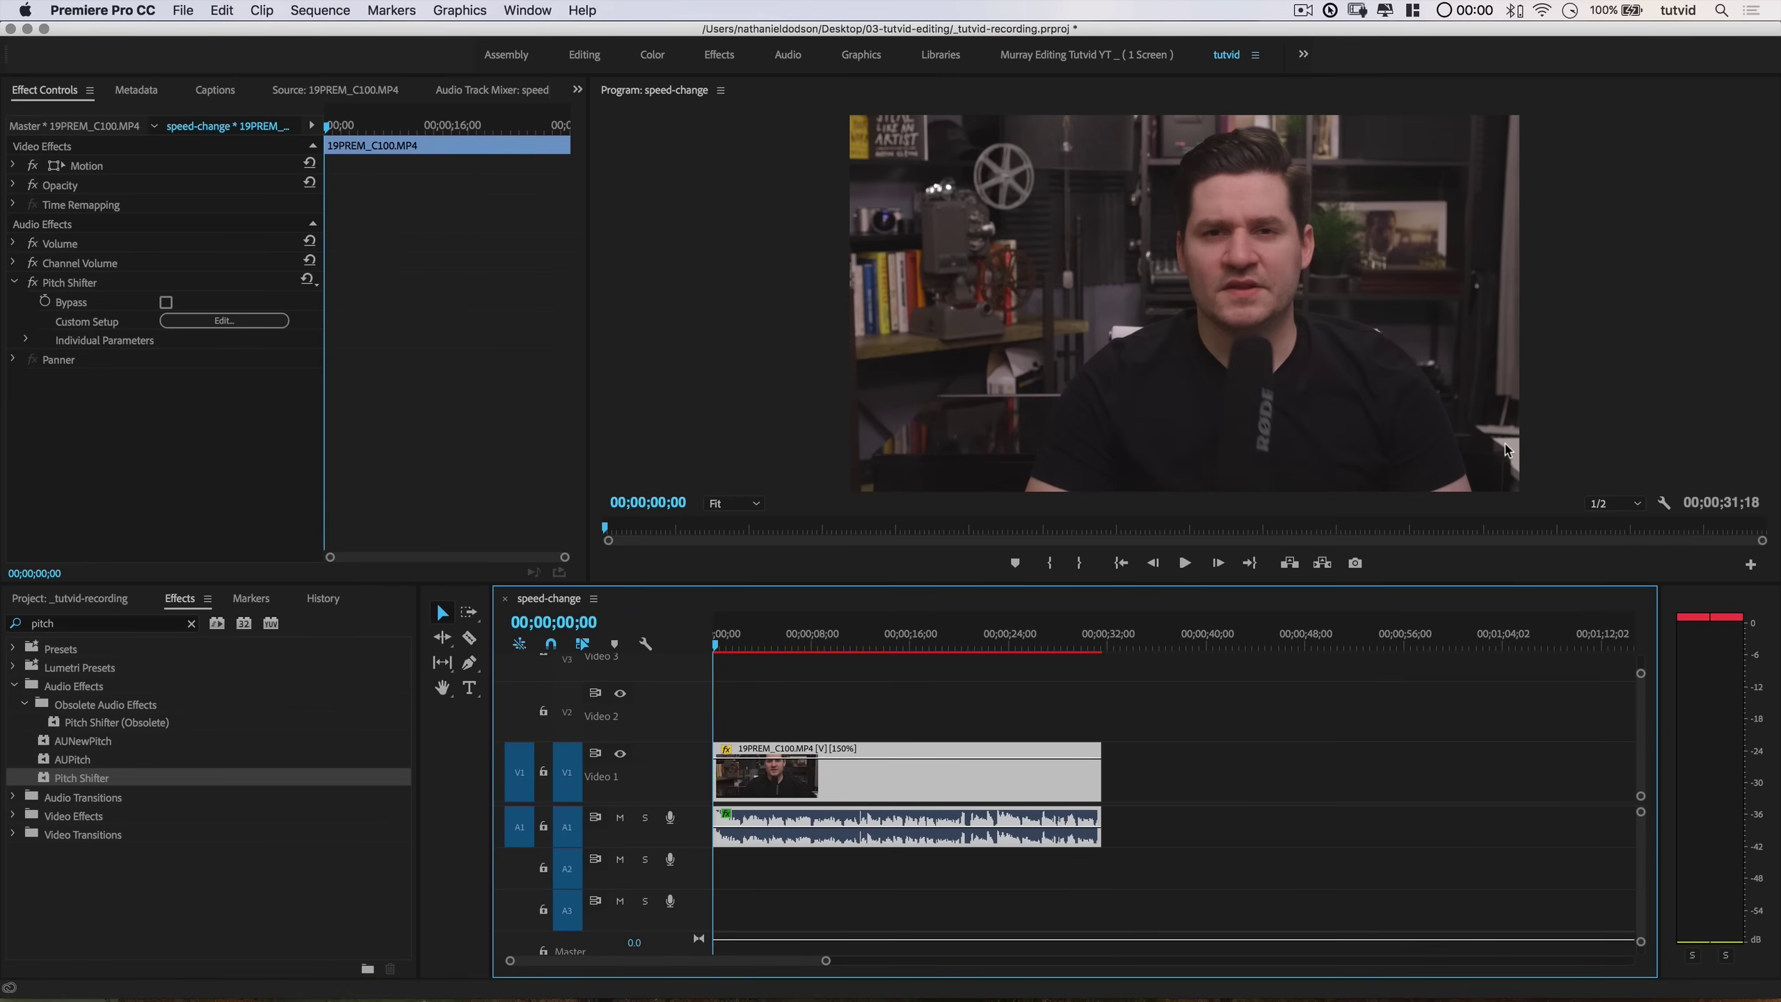
key(space)
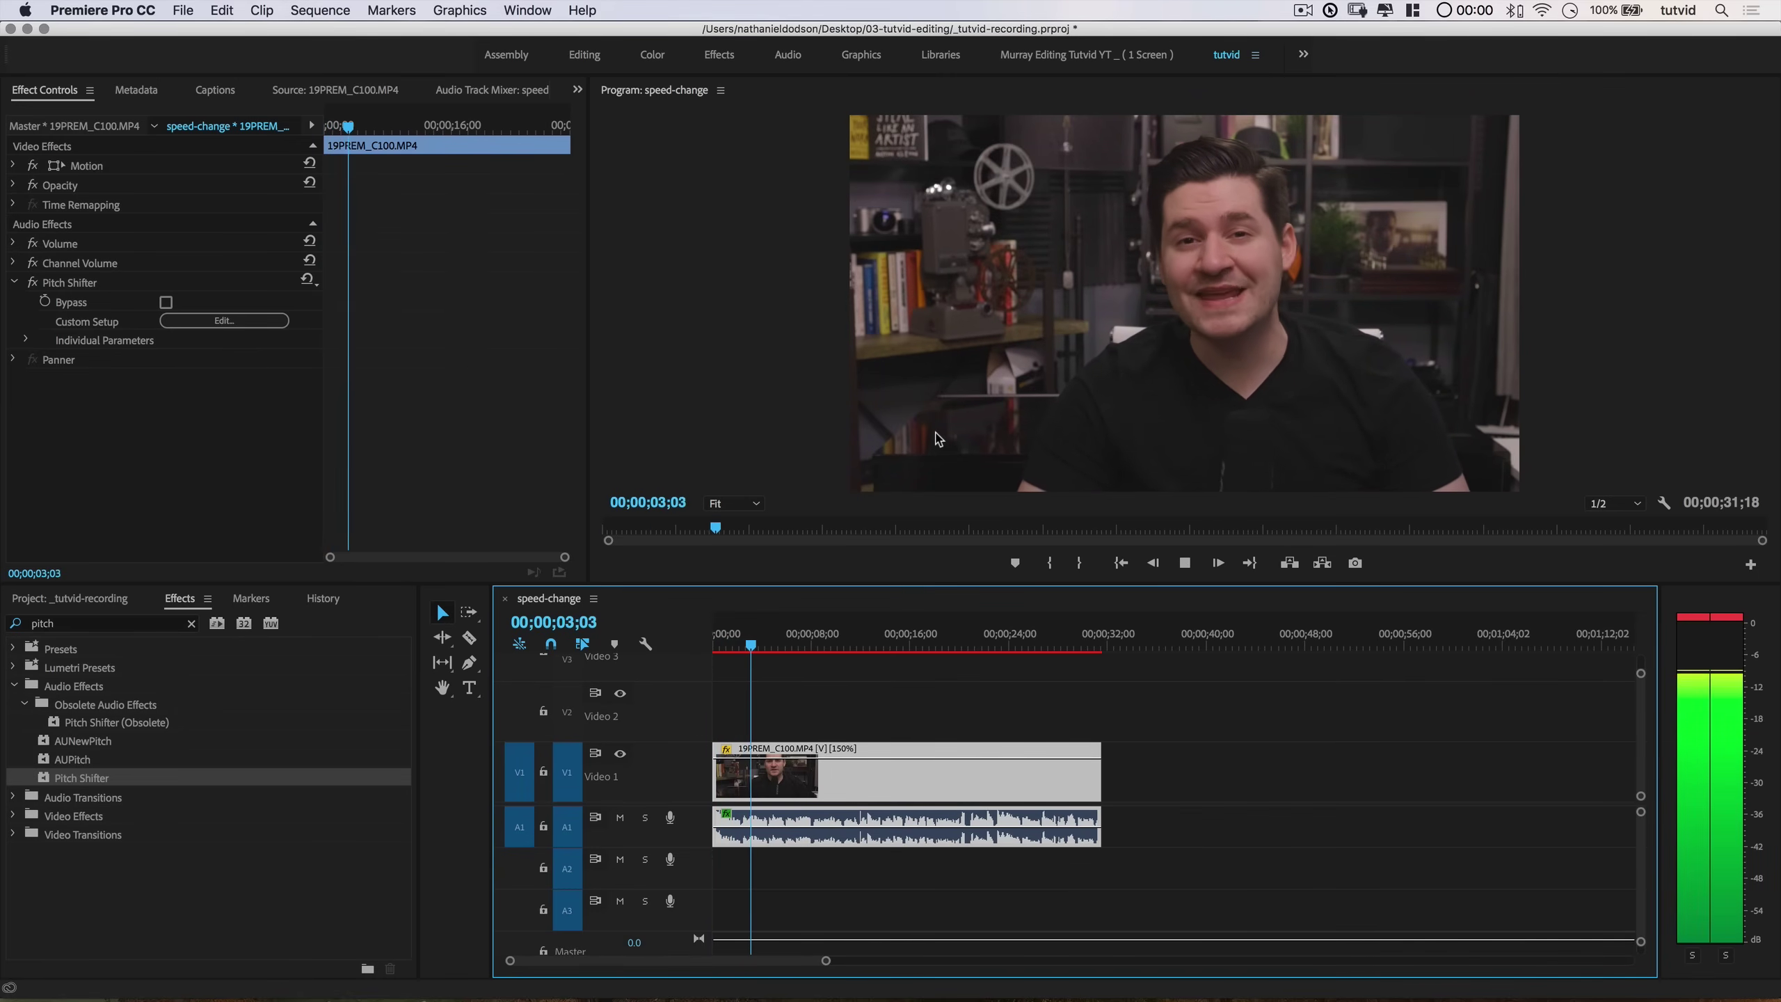
key(space)
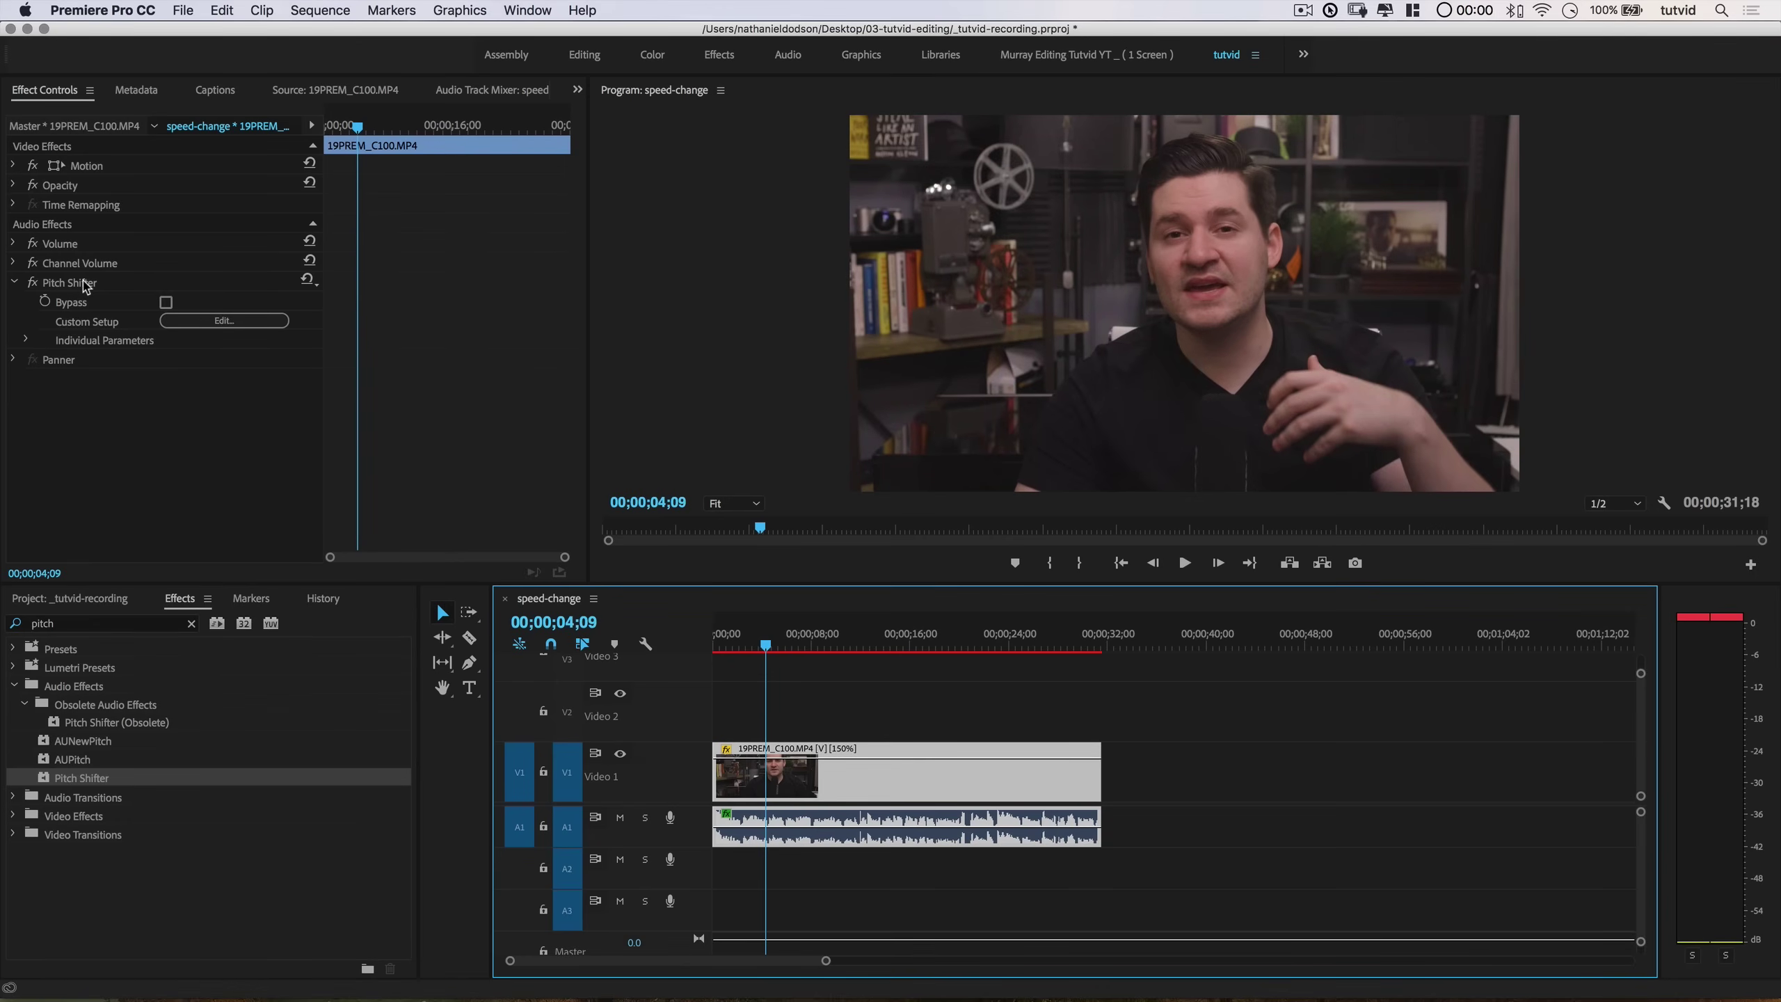
click(101, 284)
Step: Swap Pitch Shifter for AUPitch on the A1 audio and open AUPitch's settings editor
key(Delete)
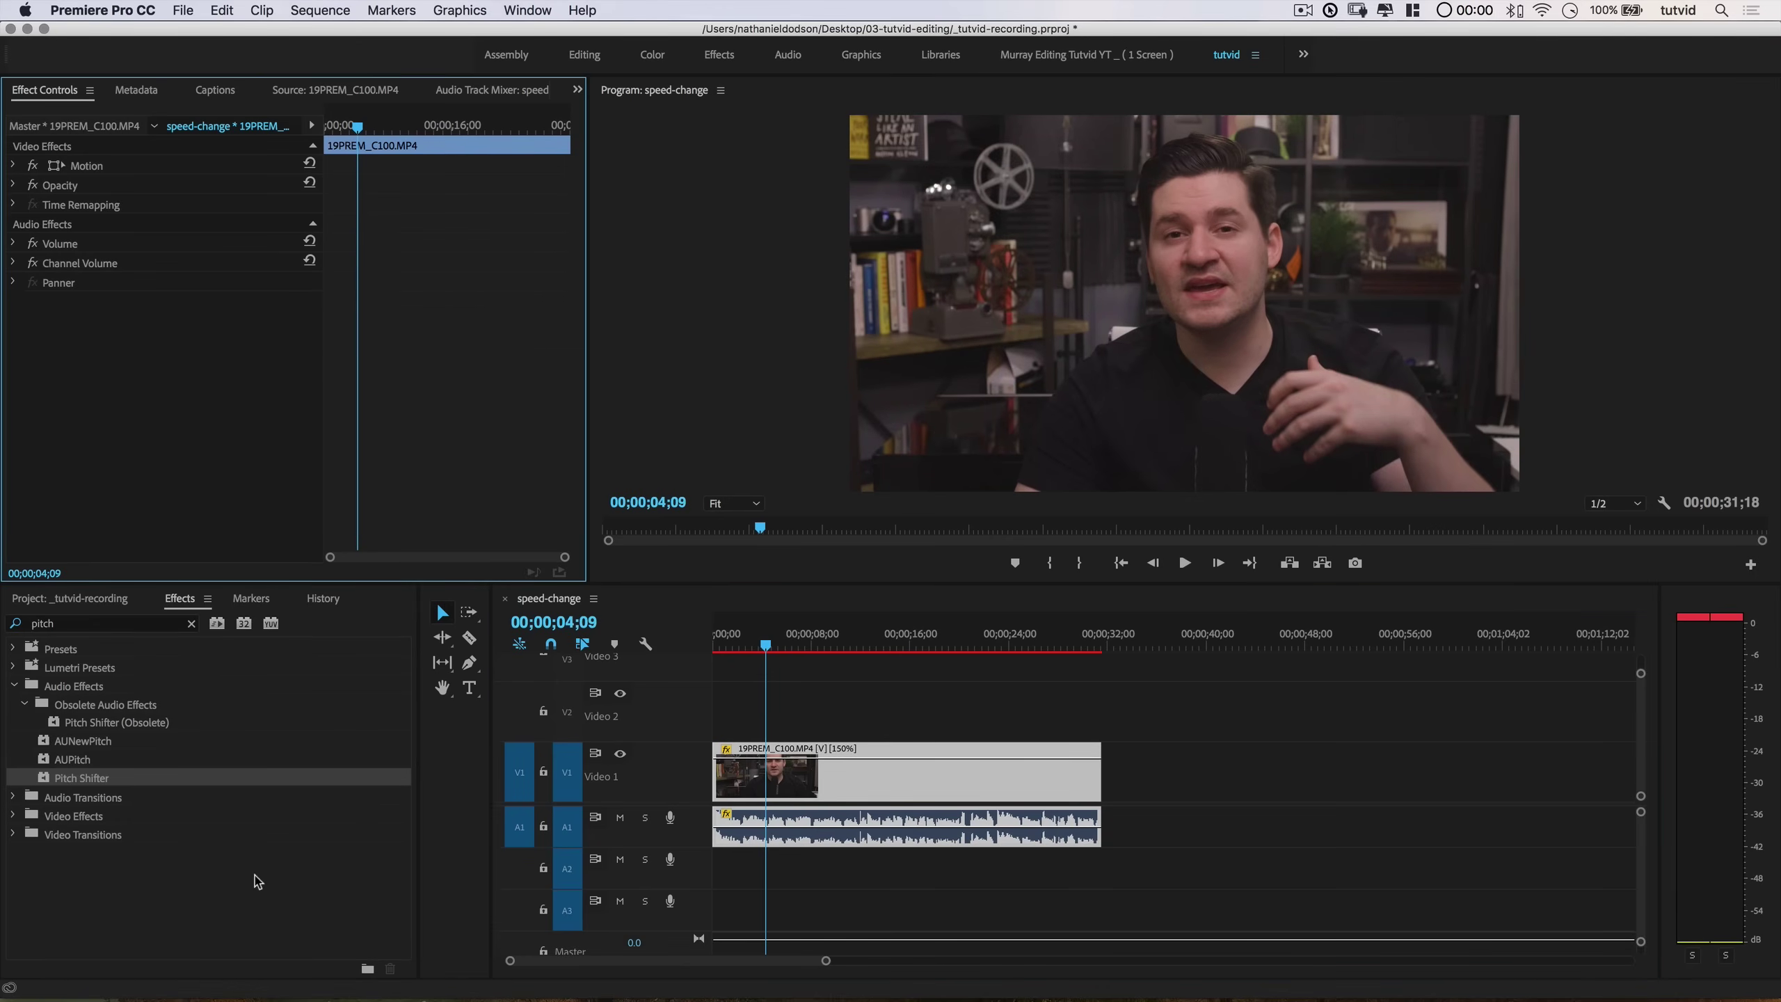
click(80, 760)
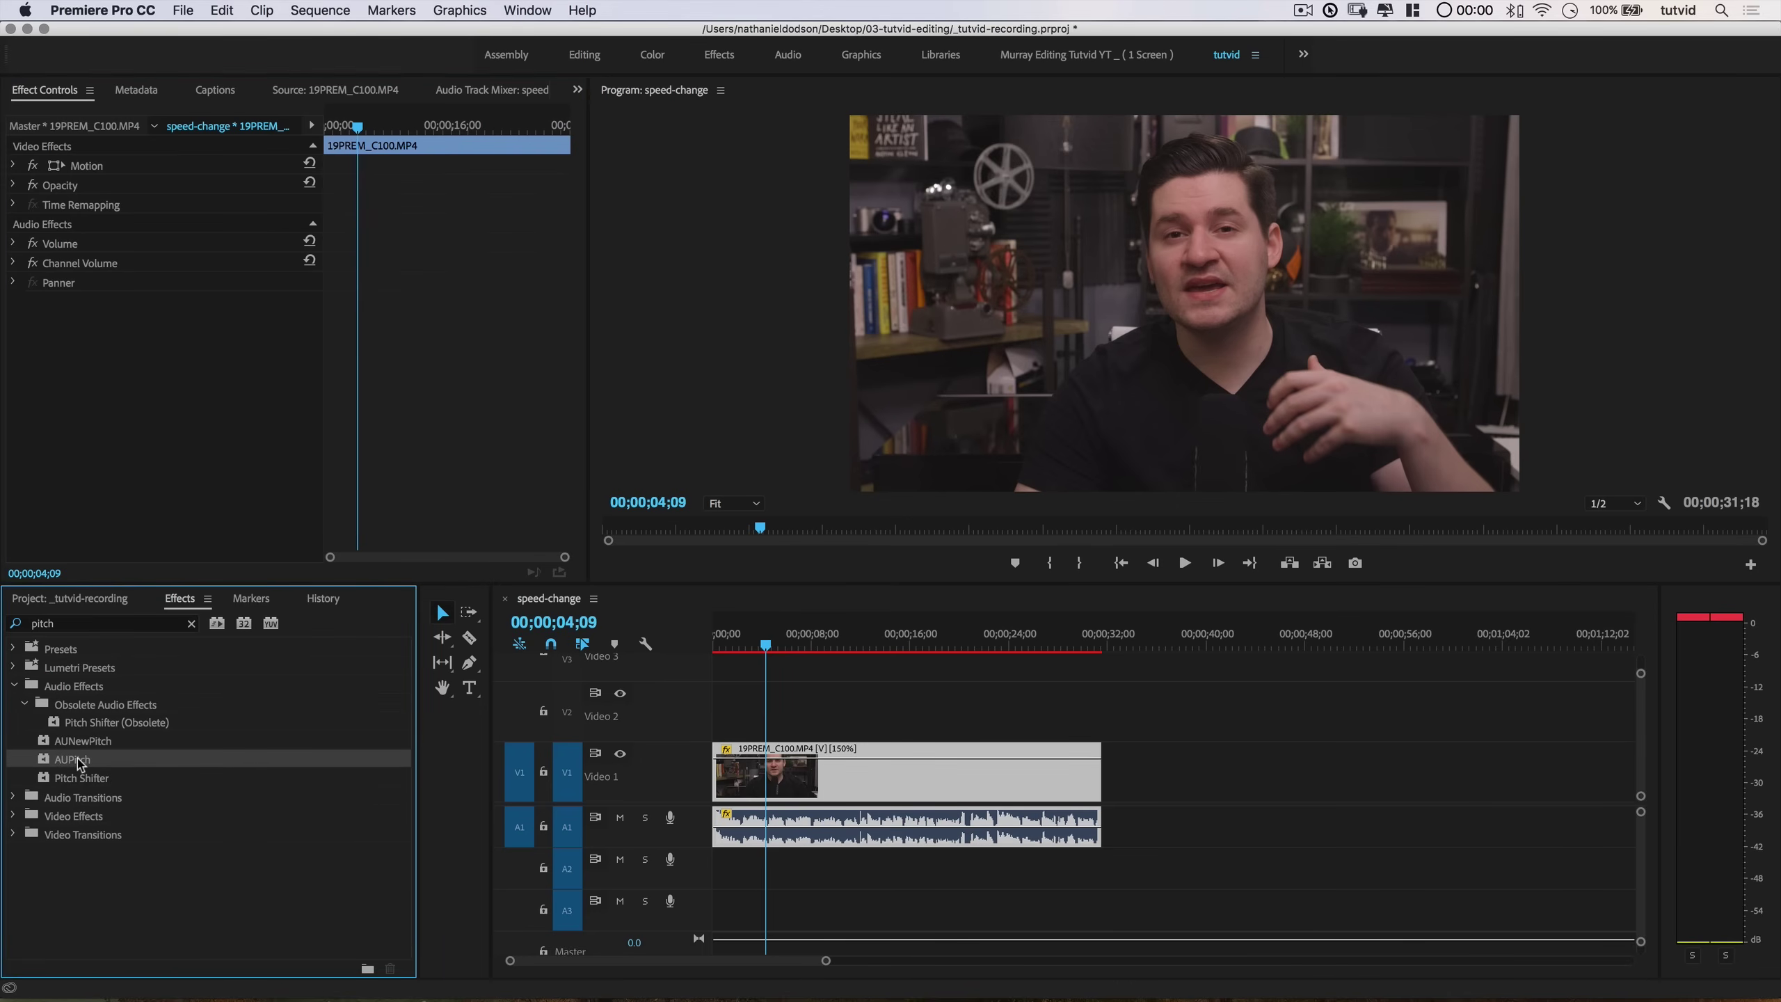
drag(97, 763, 899, 821)
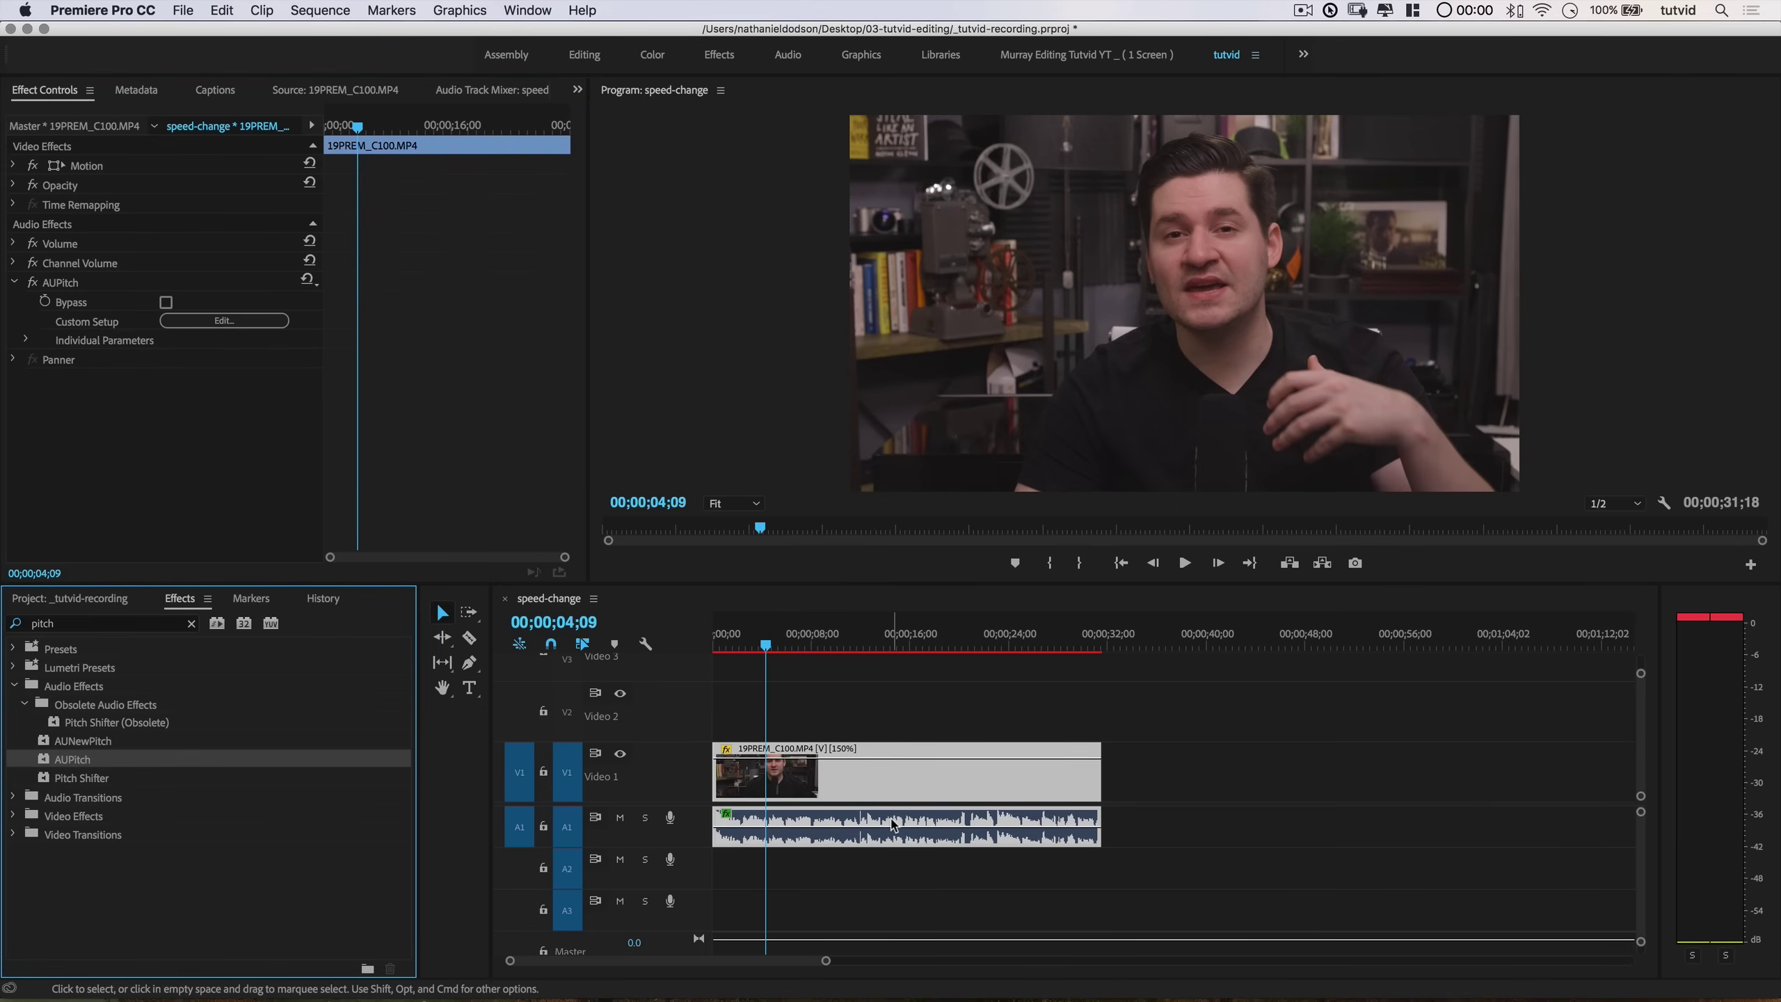
click(224, 320)
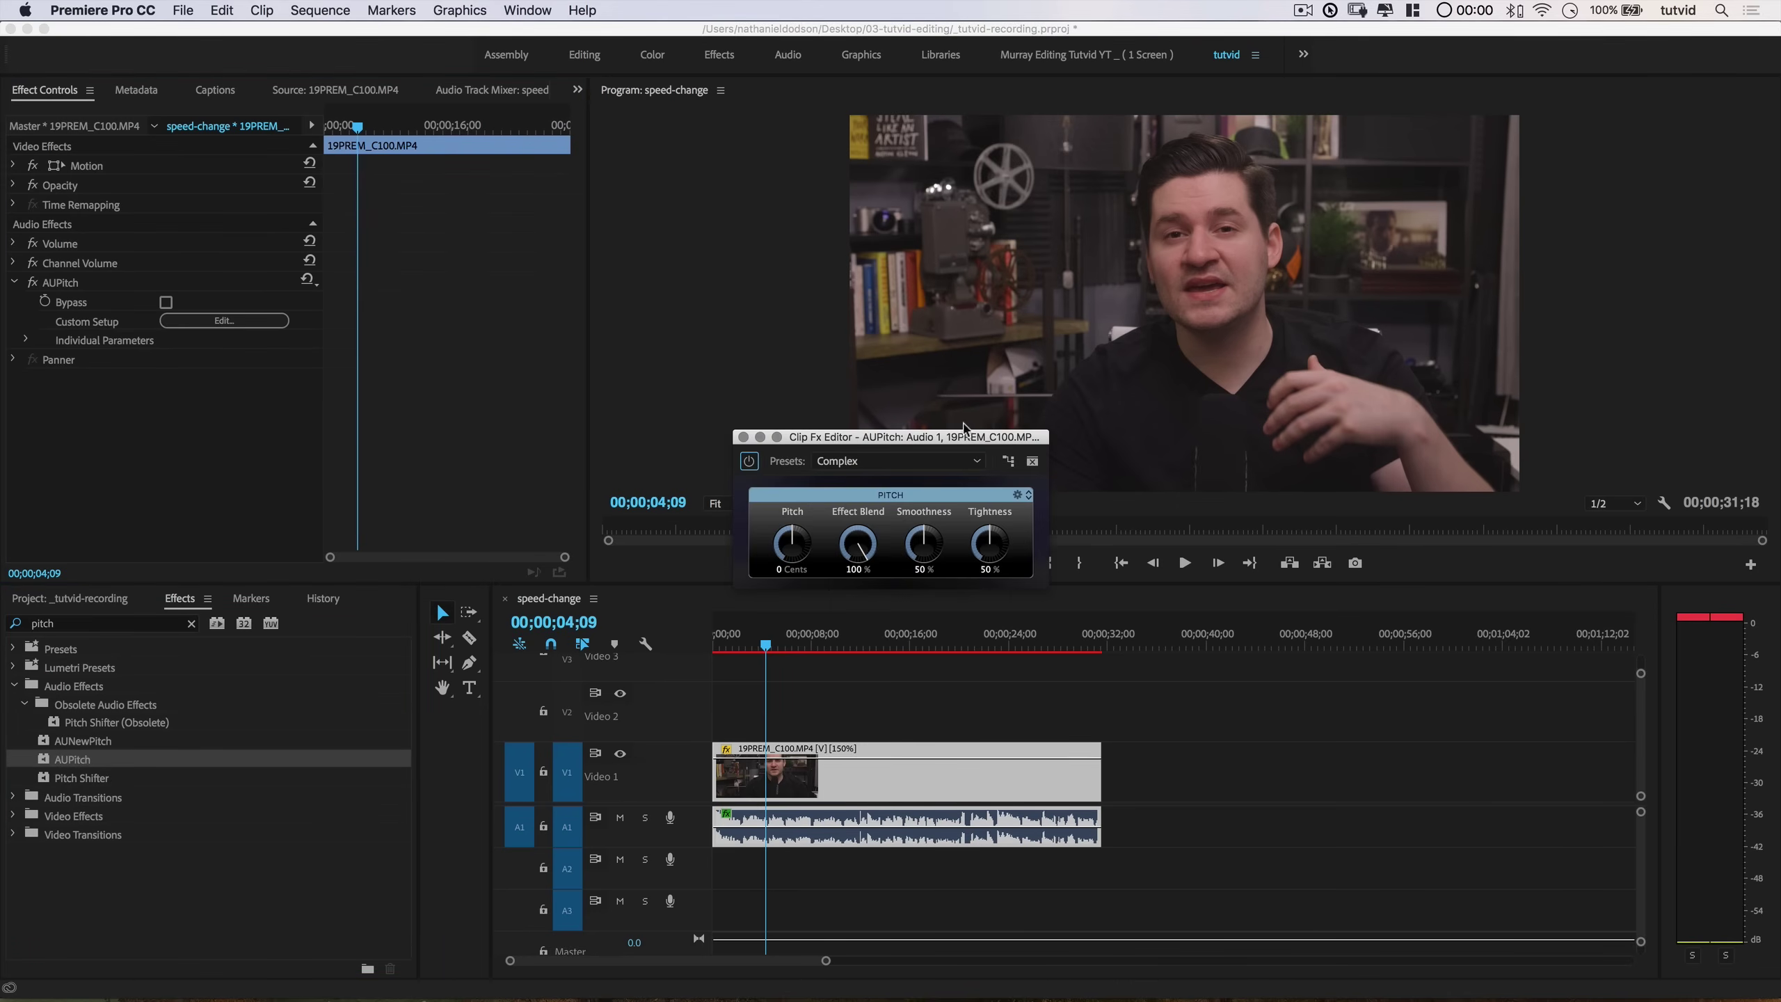
drag(900, 442, 709, 391)
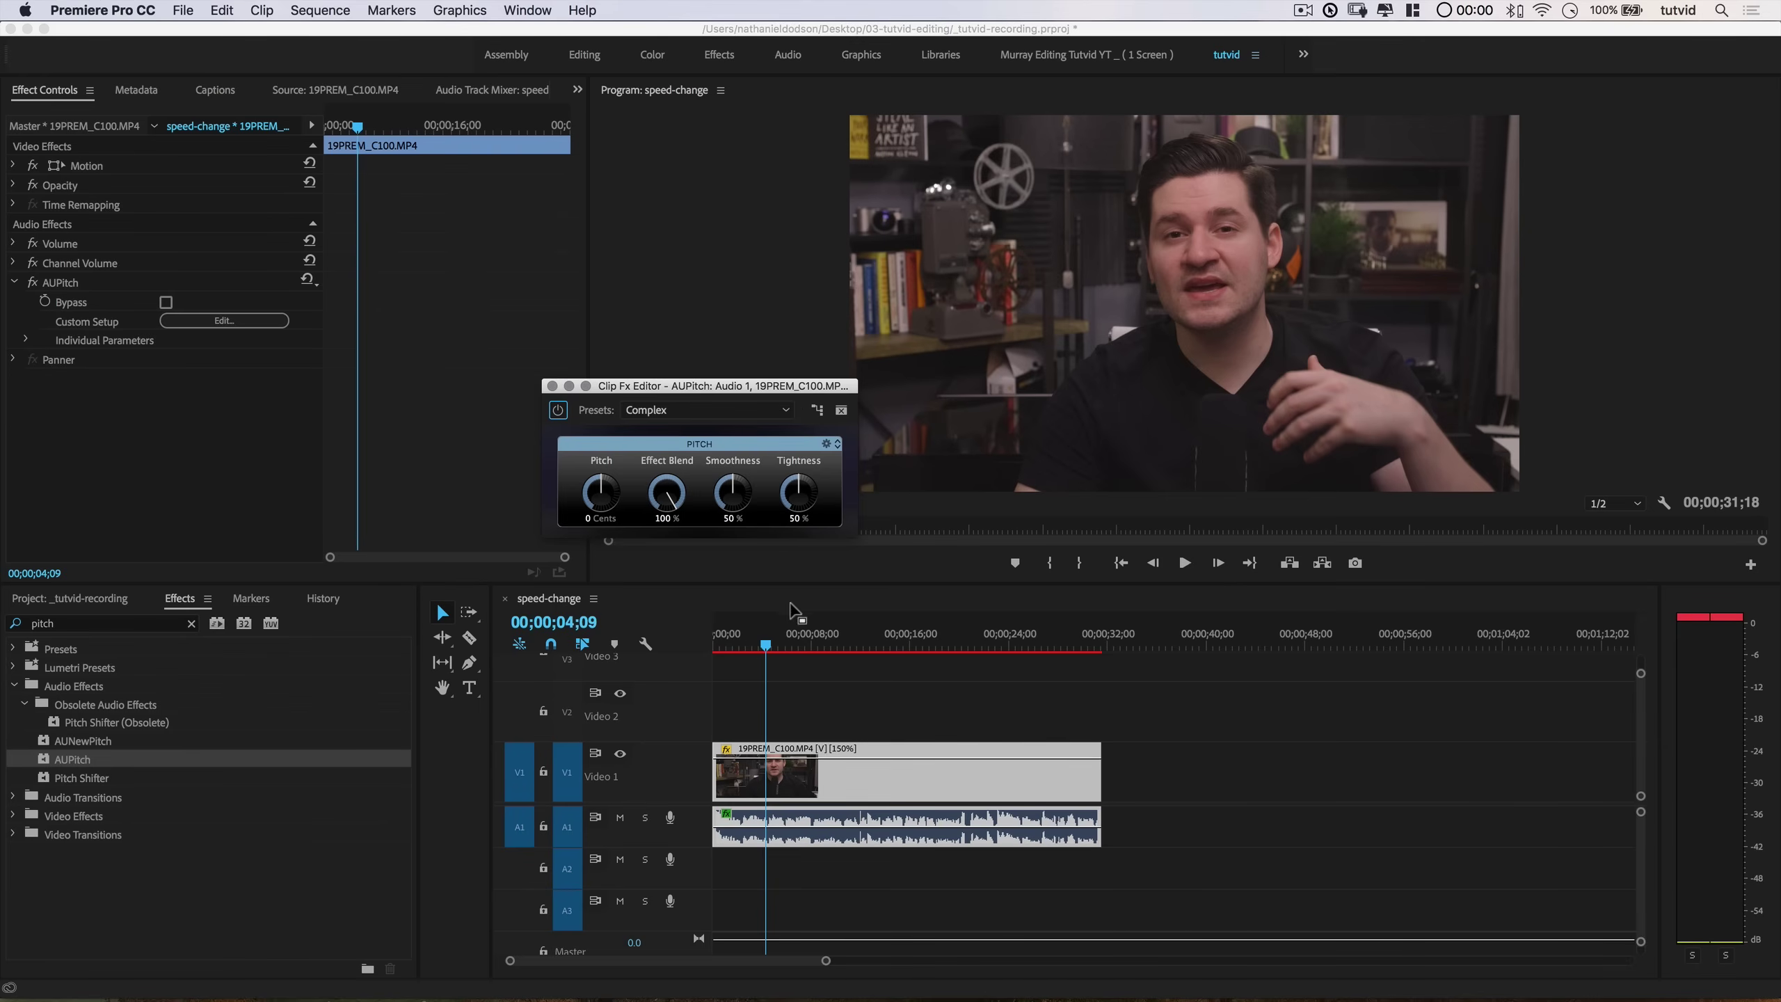
click(753, 644)
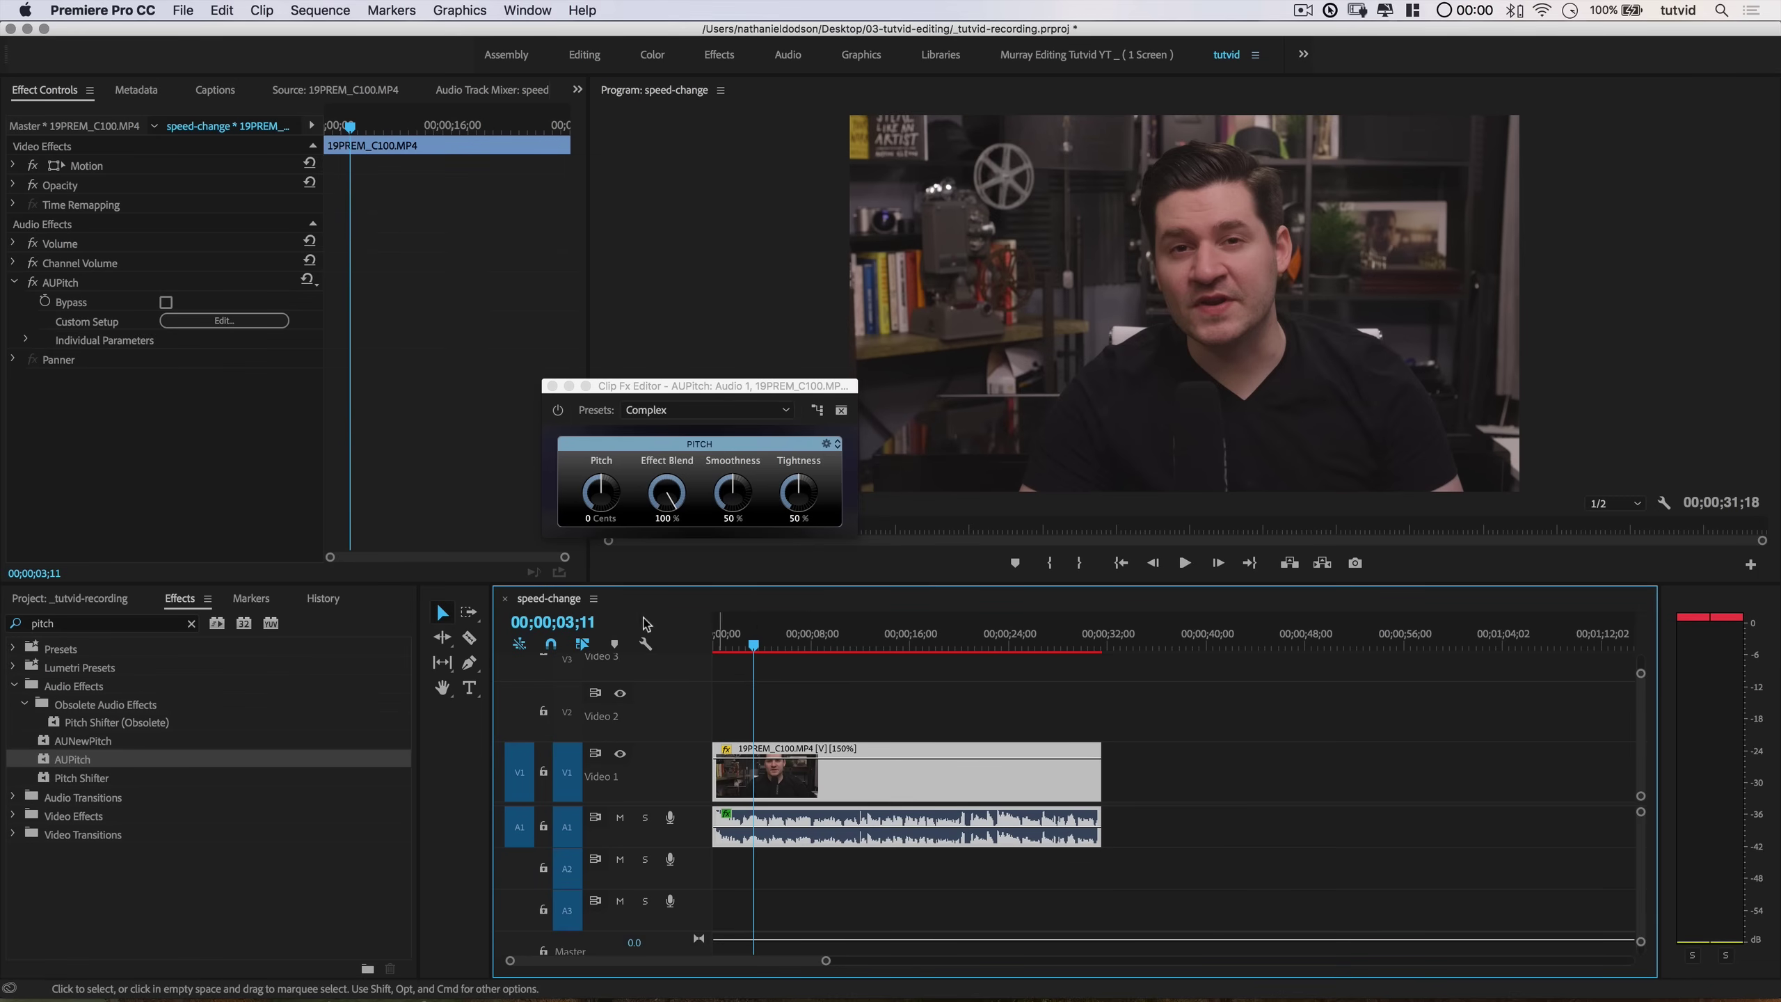
Step: Tune AUPitch during playback to -720 cents, 82% smoothness and 14% tightness, then close its editor
key(space)
drag(598, 495, 591, 511)
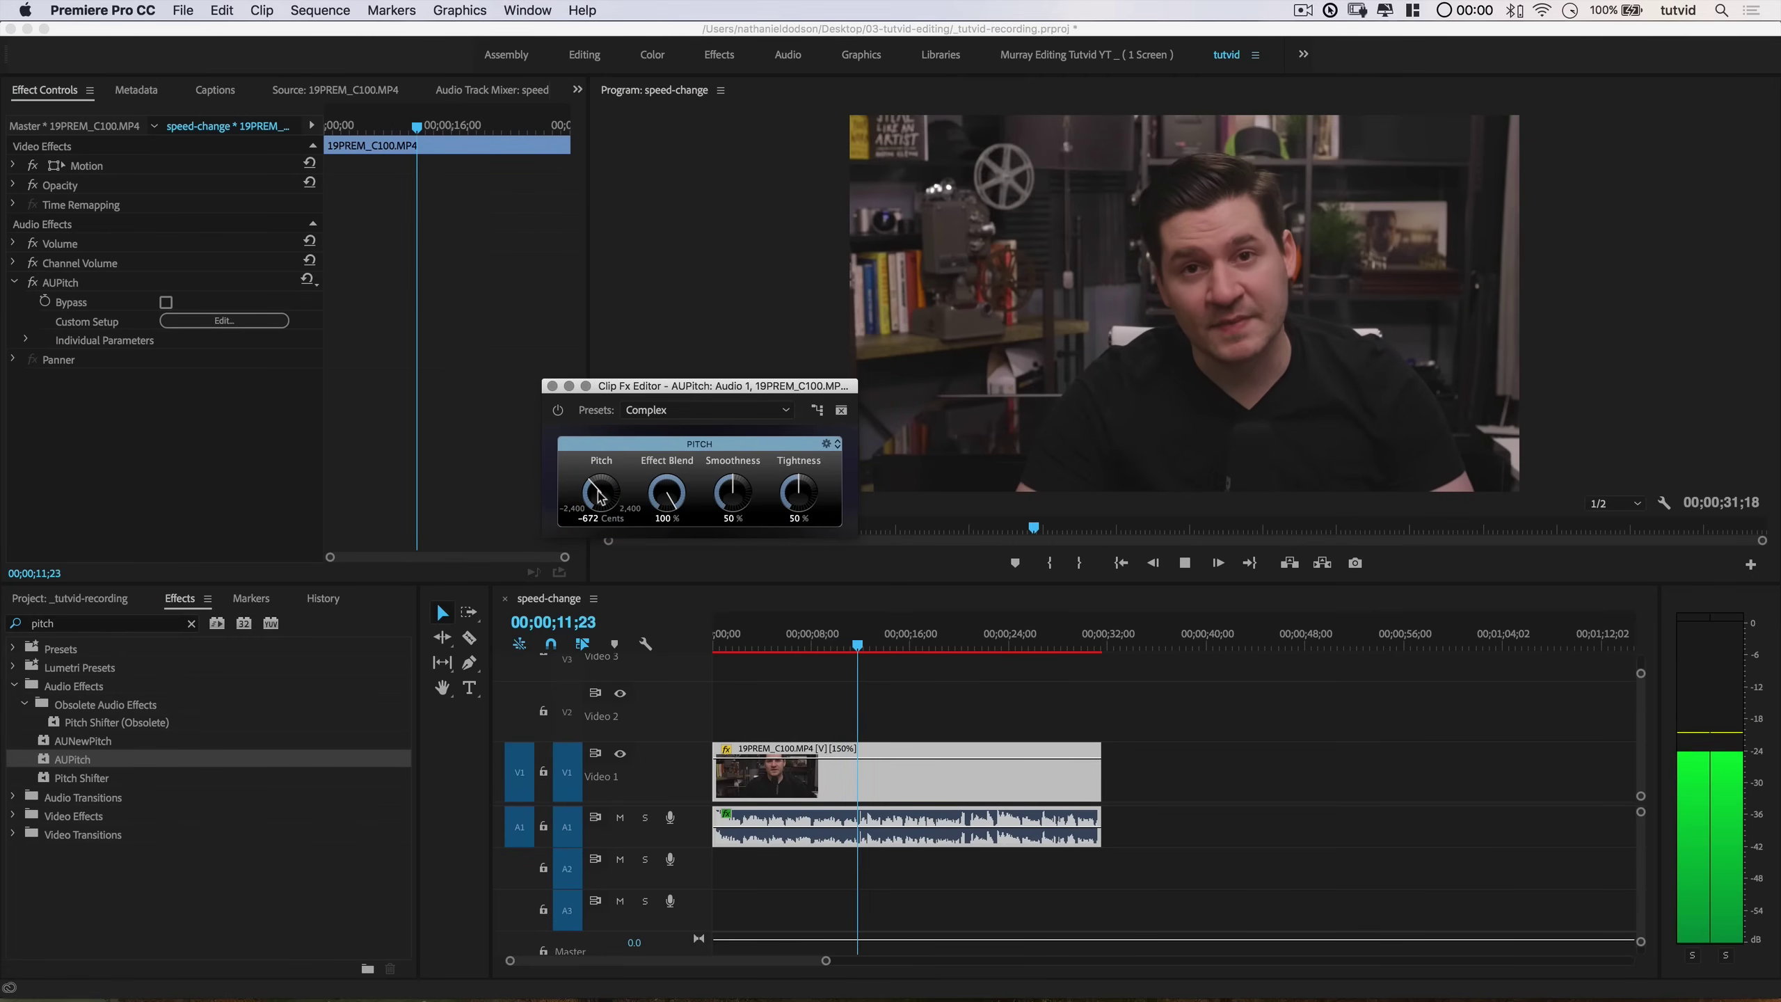
drag(732, 493, 805, 521)
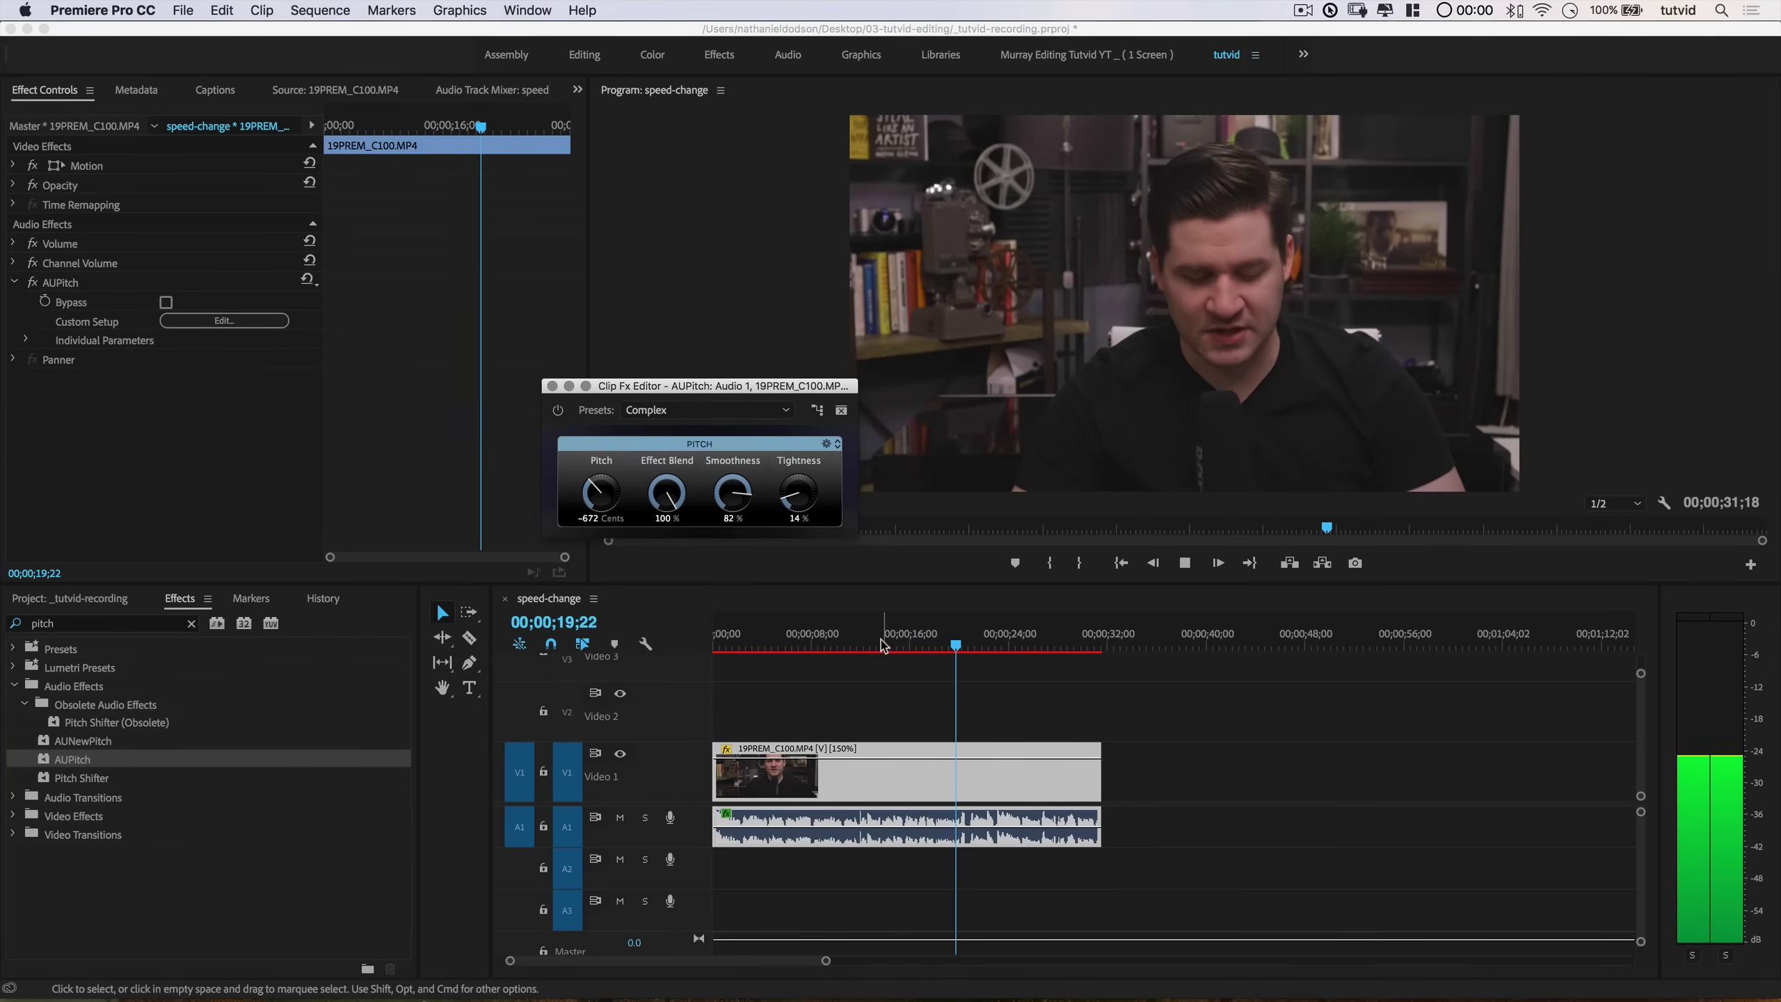
drag(581, 500, 605, 497)
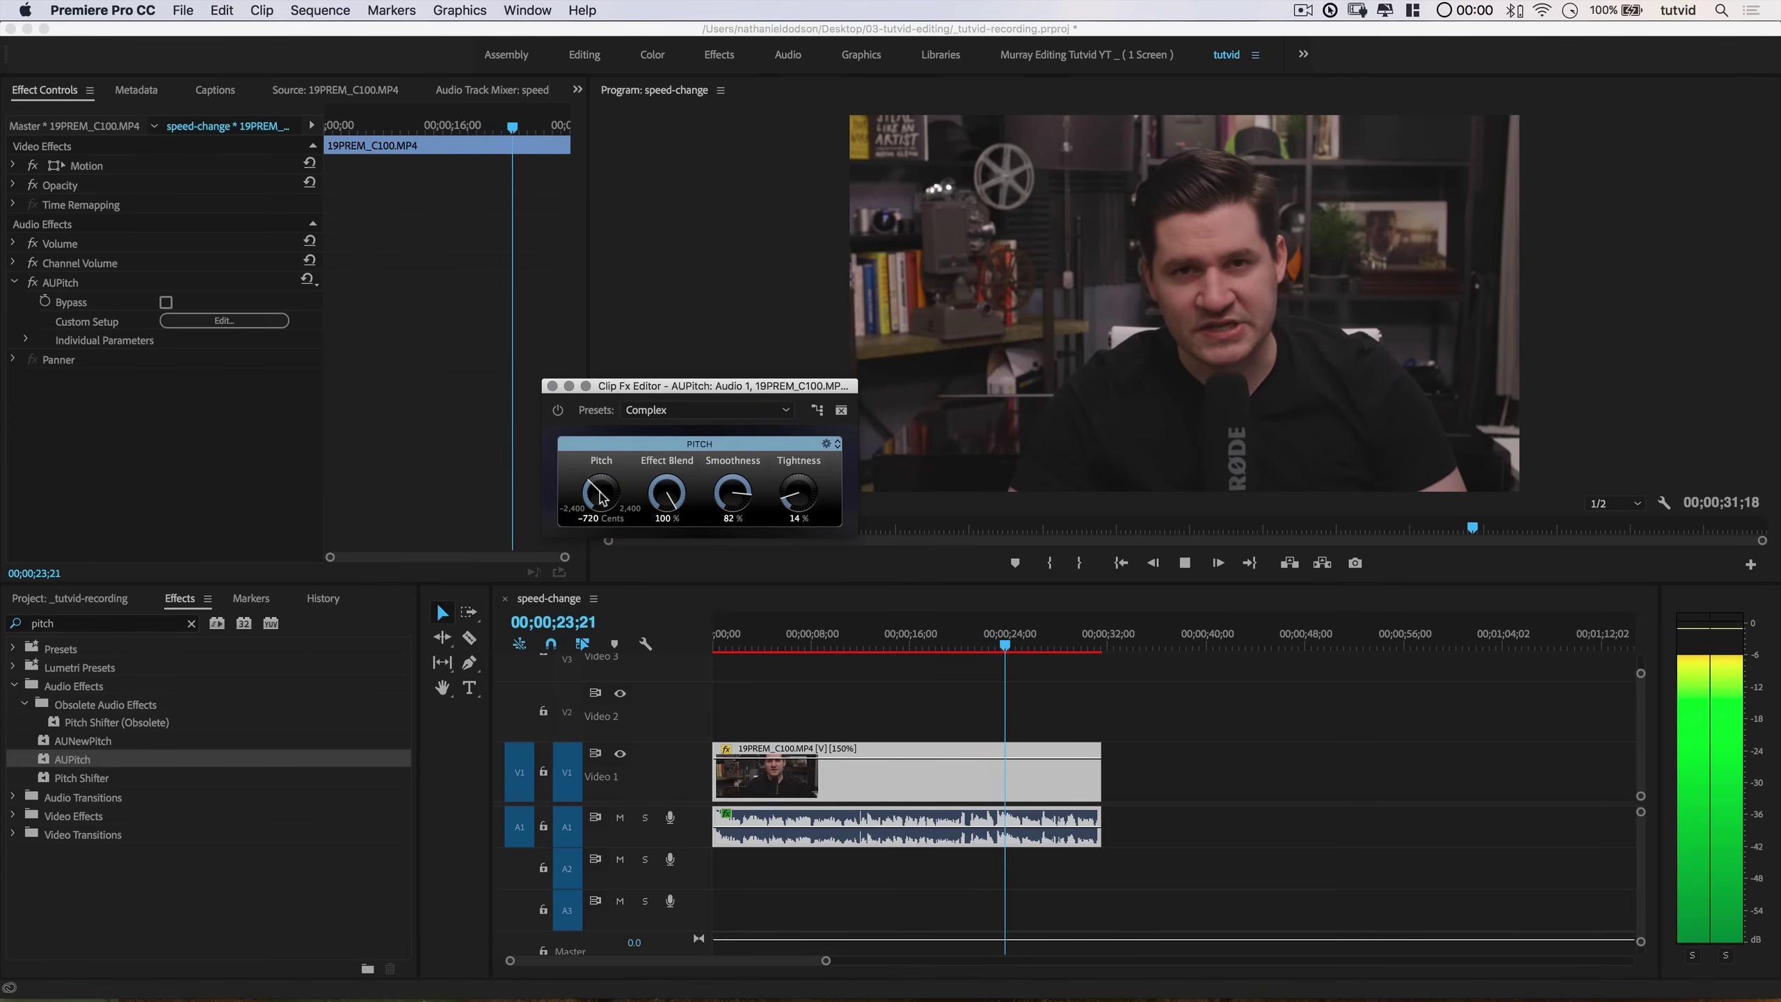
key(space)
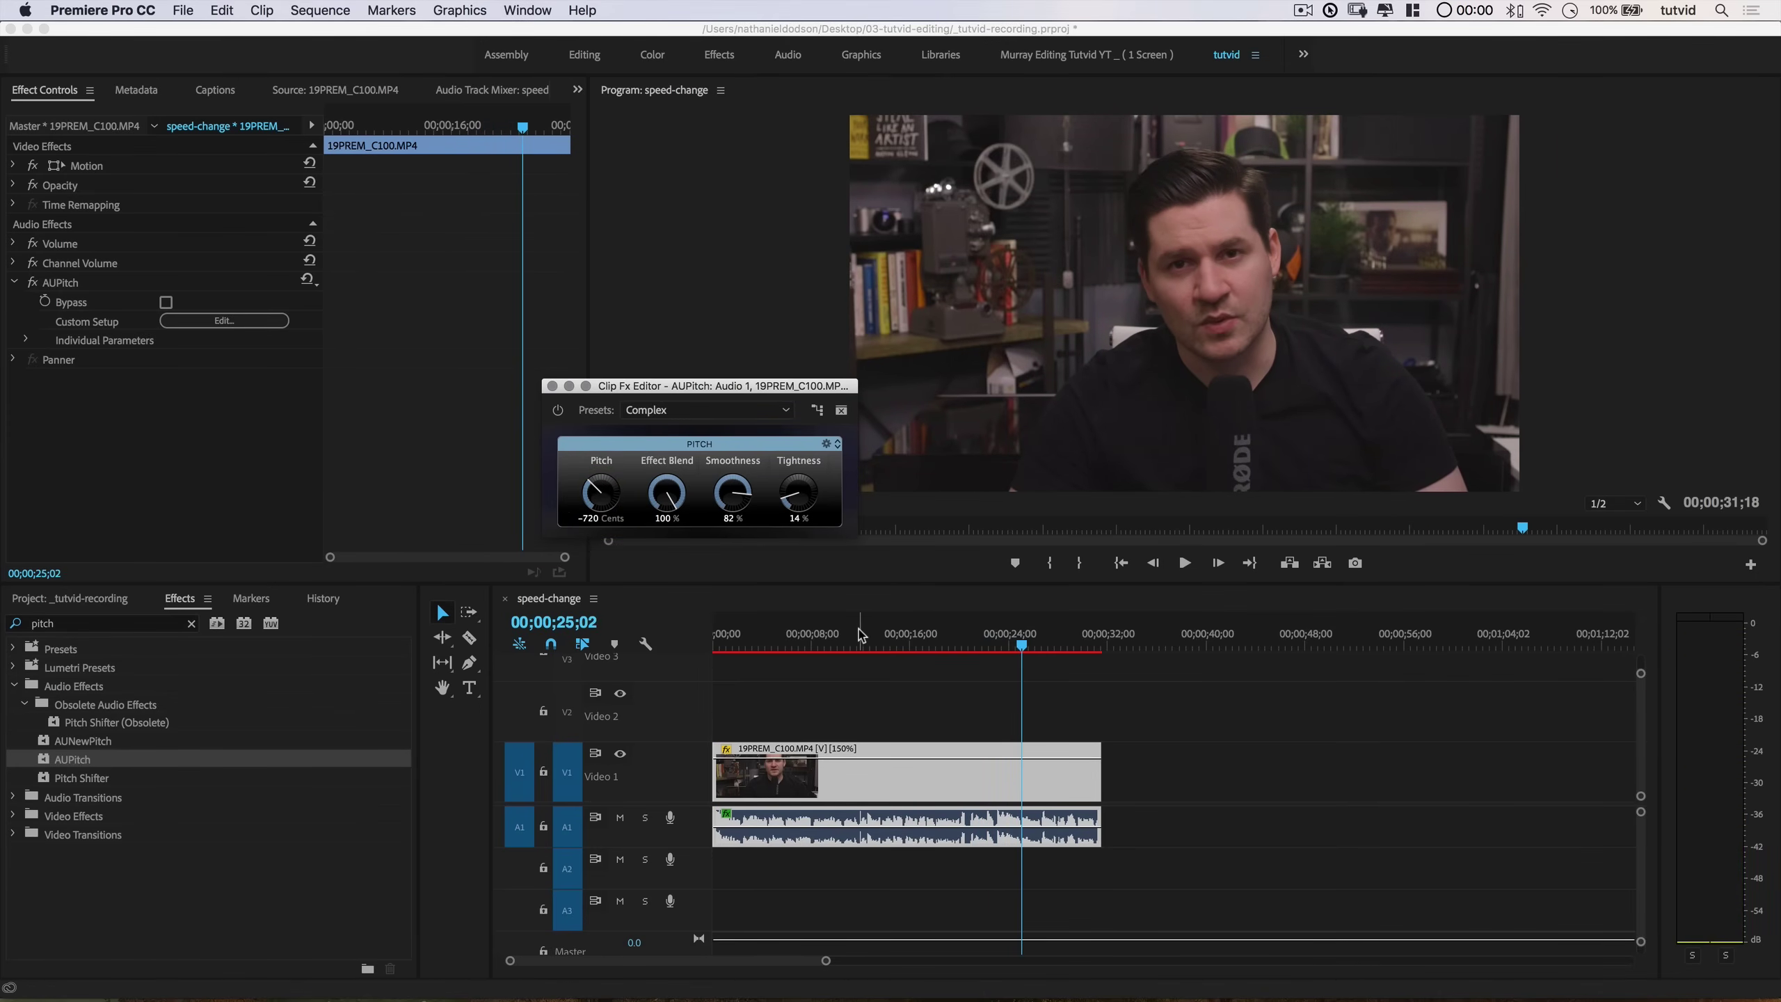
click(816, 642)
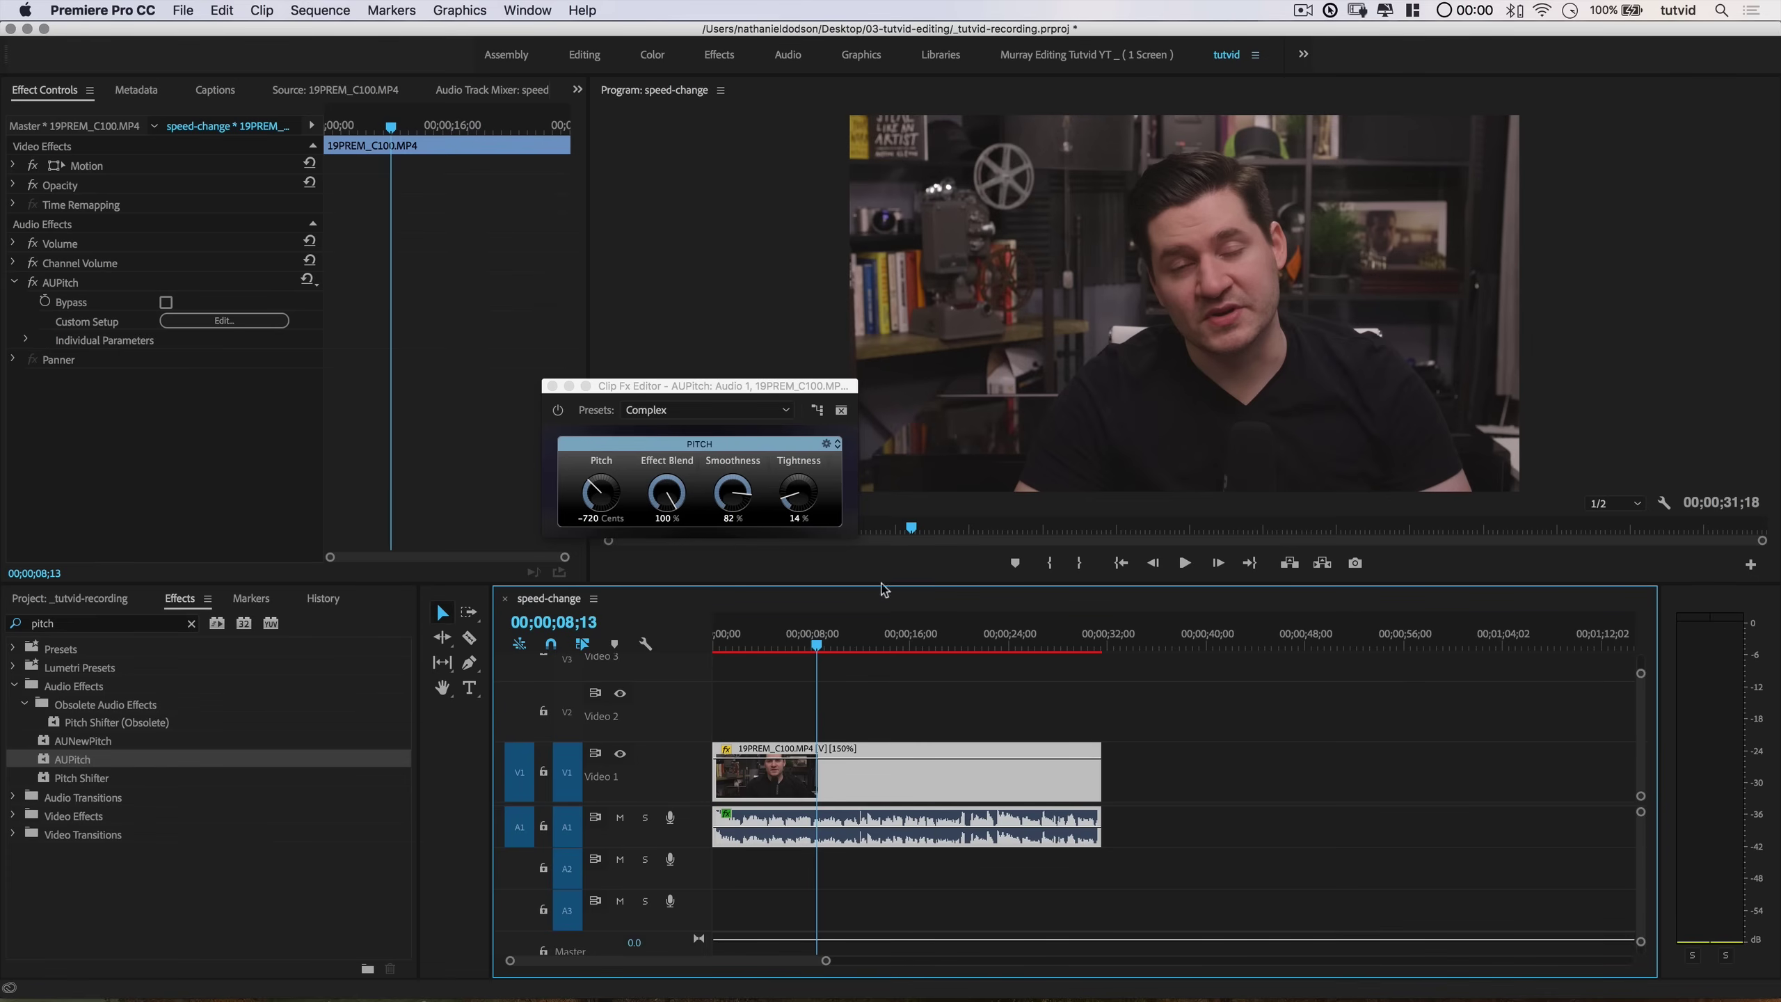
click(751, 644)
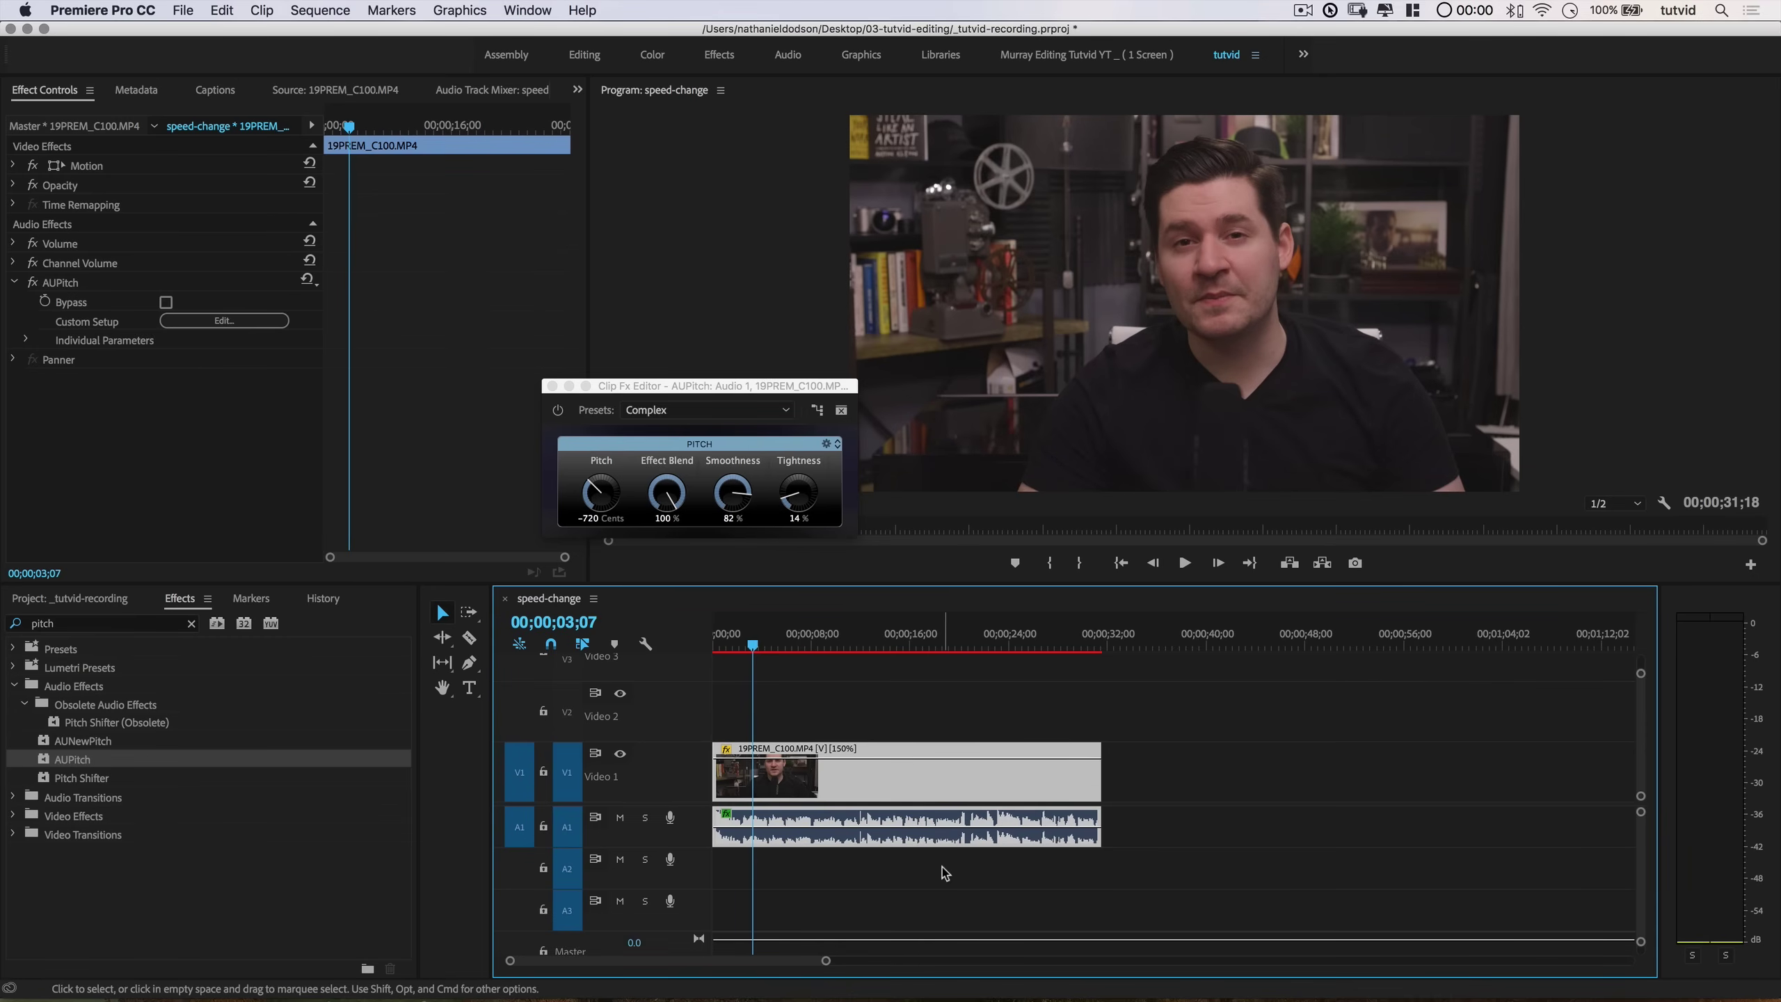
click(552, 387)
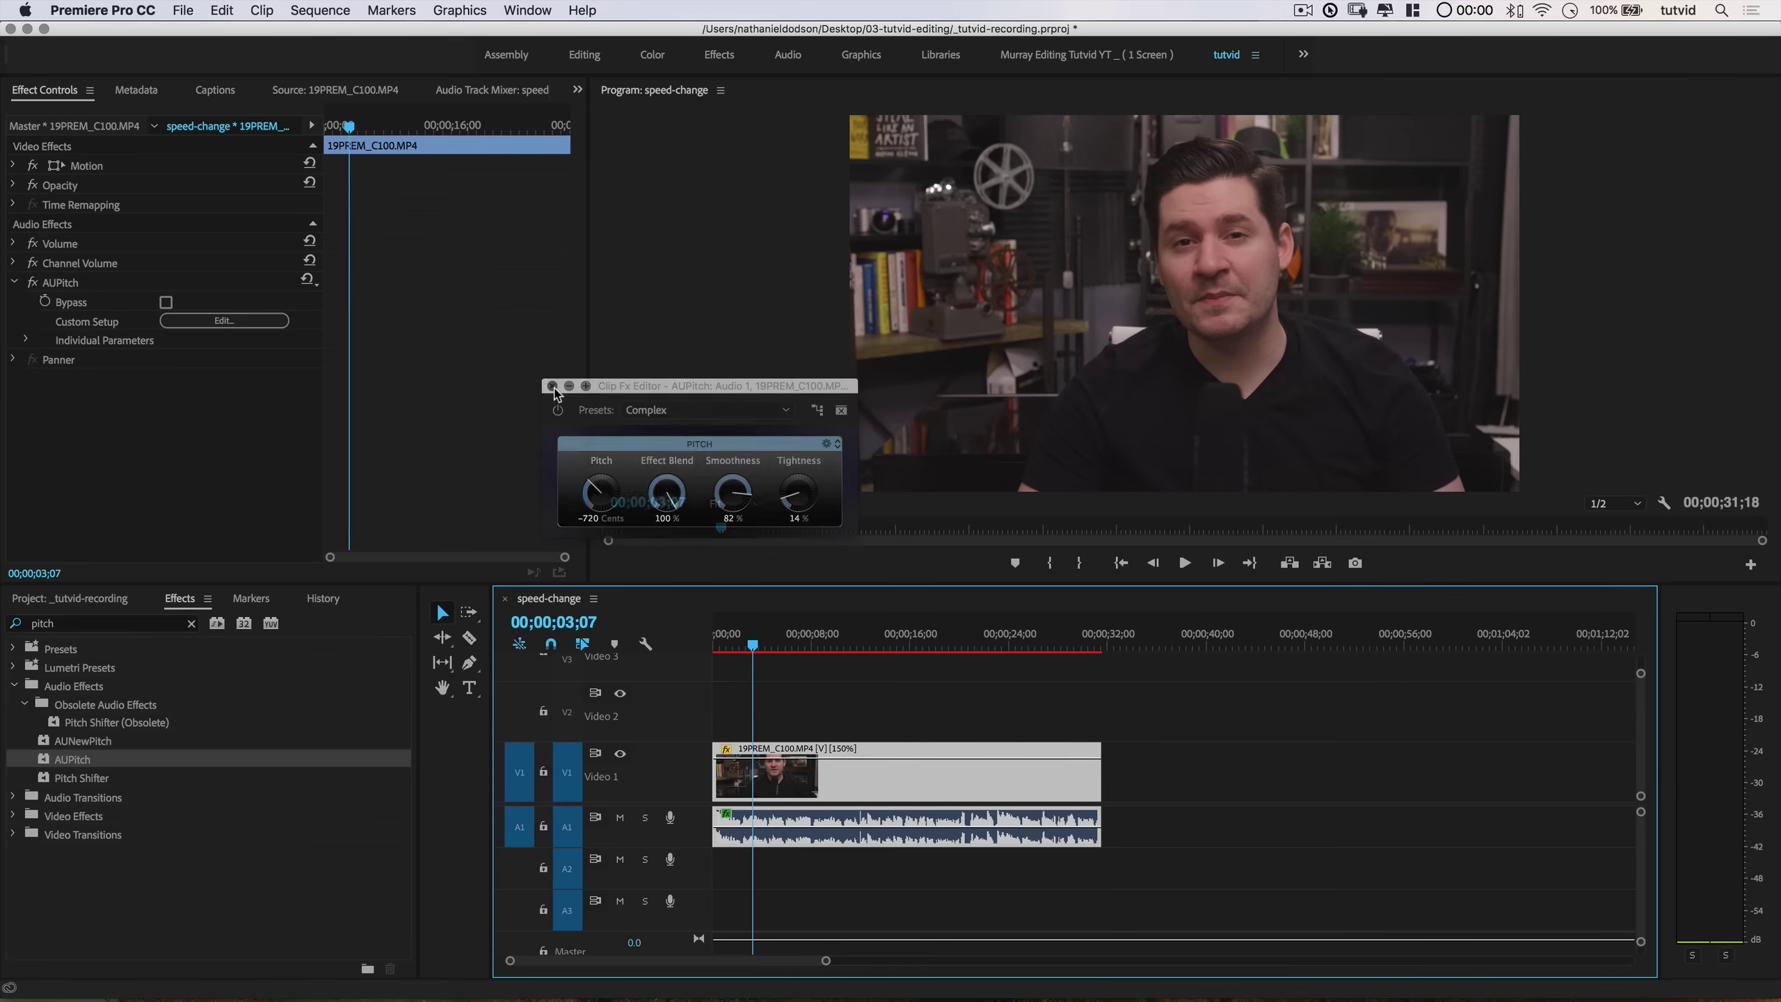
Step: Clear the effects search, set the 19PREM_C100.MP4 clip to 133% speed, and play it
click(191, 621)
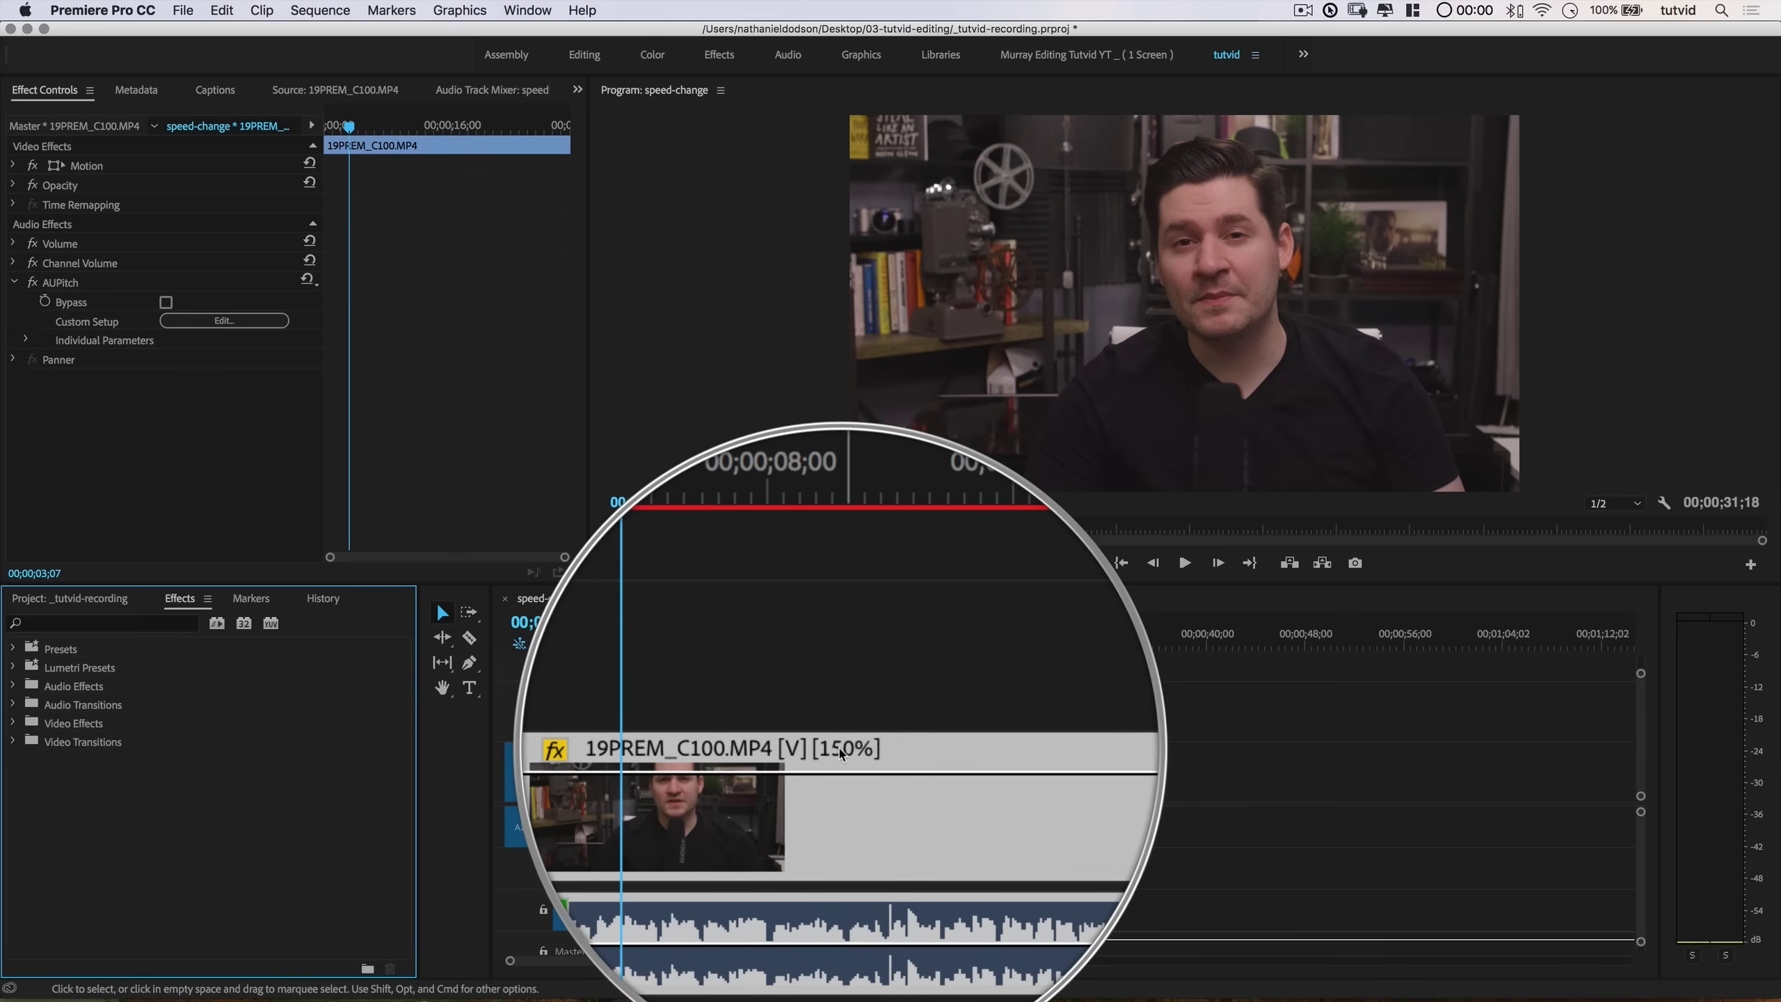
right_click(860, 765)
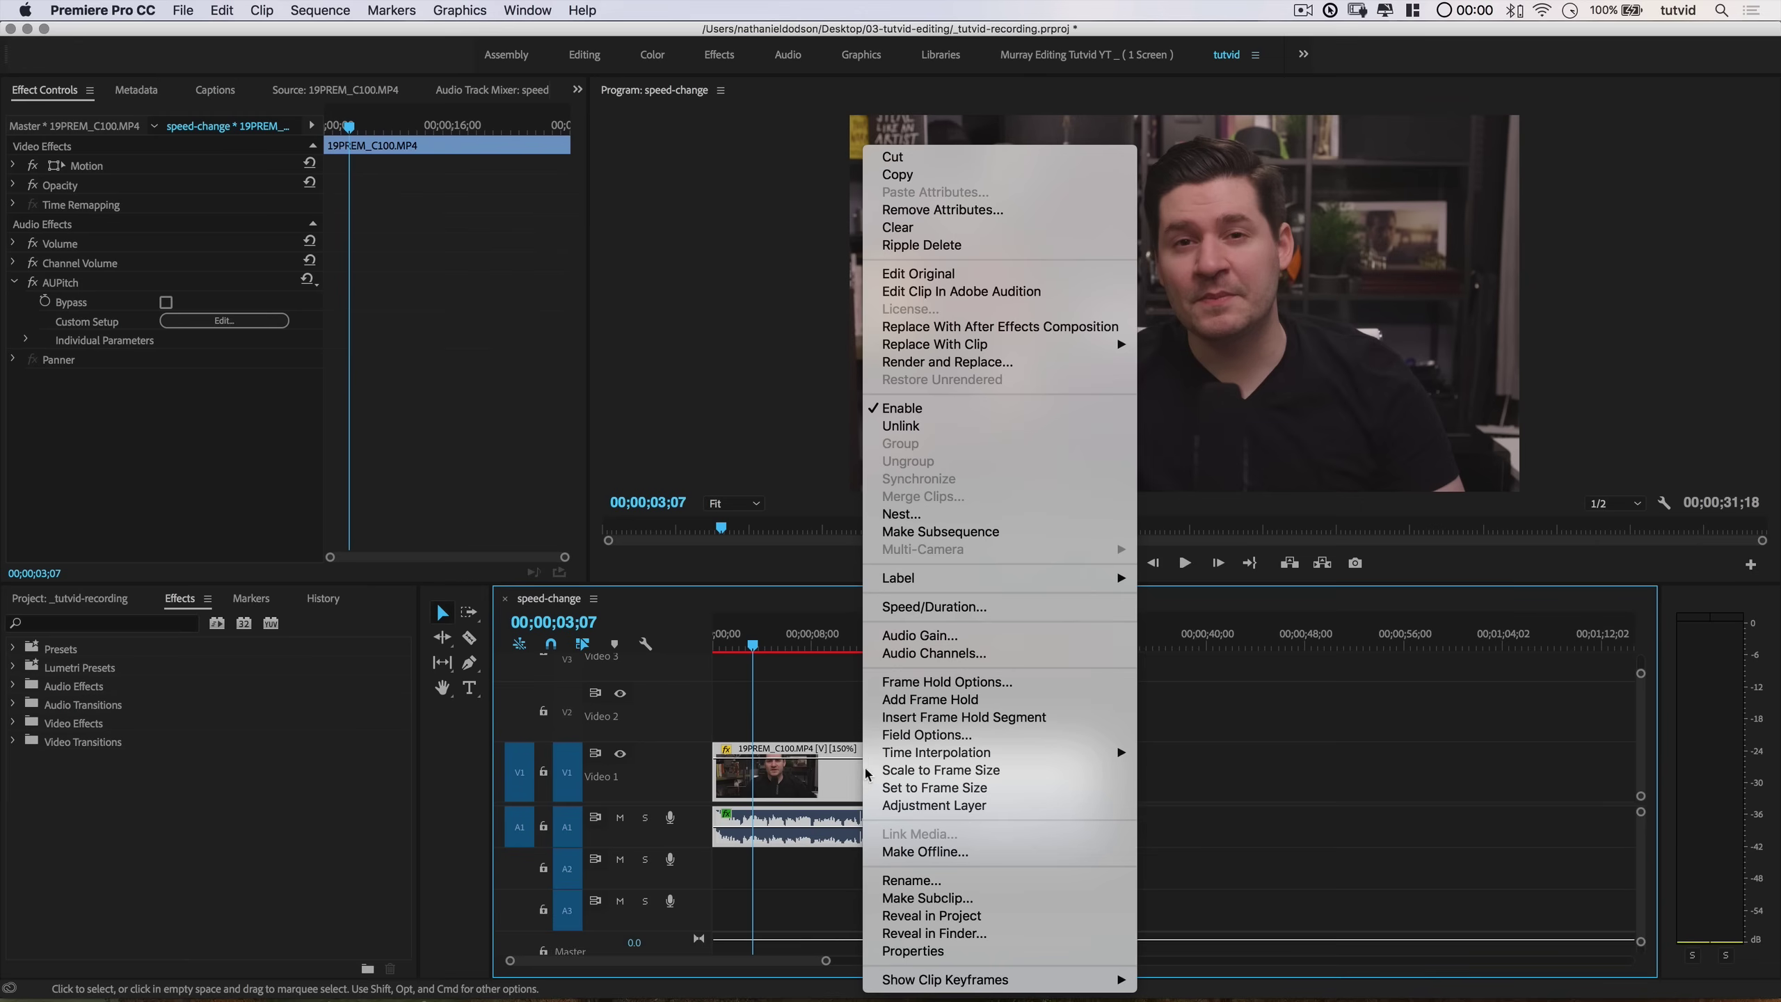
click(932, 607)
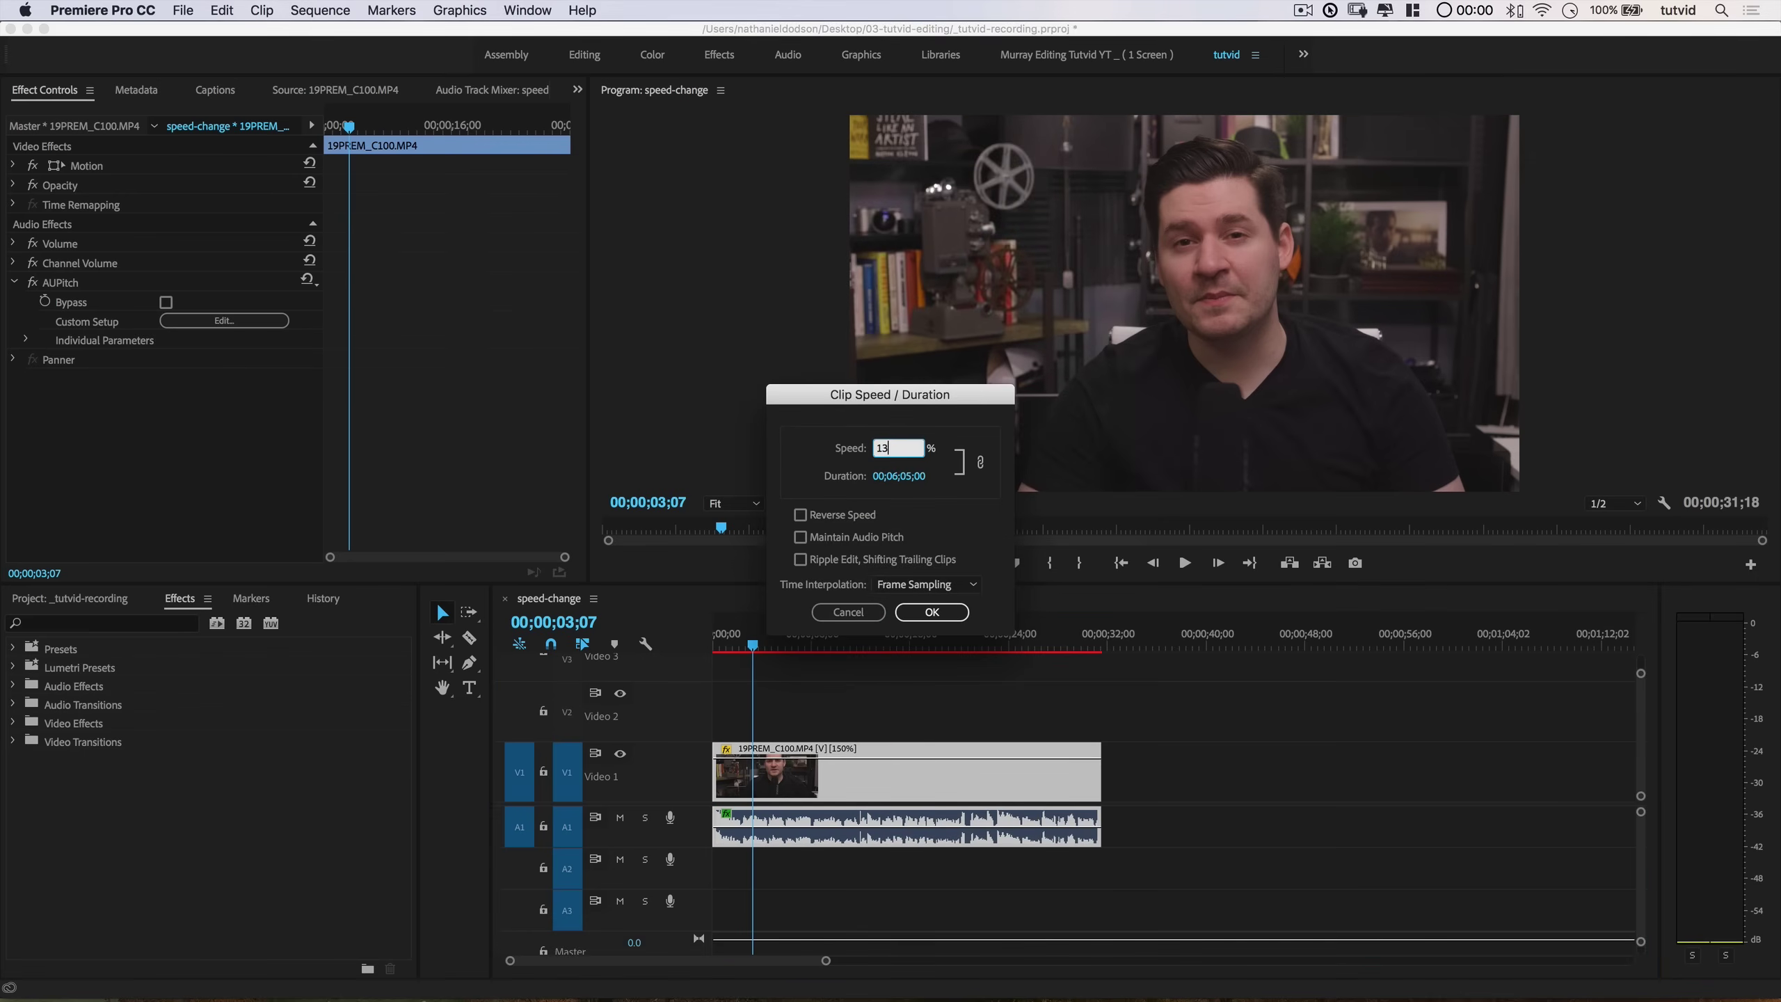
key(Return)
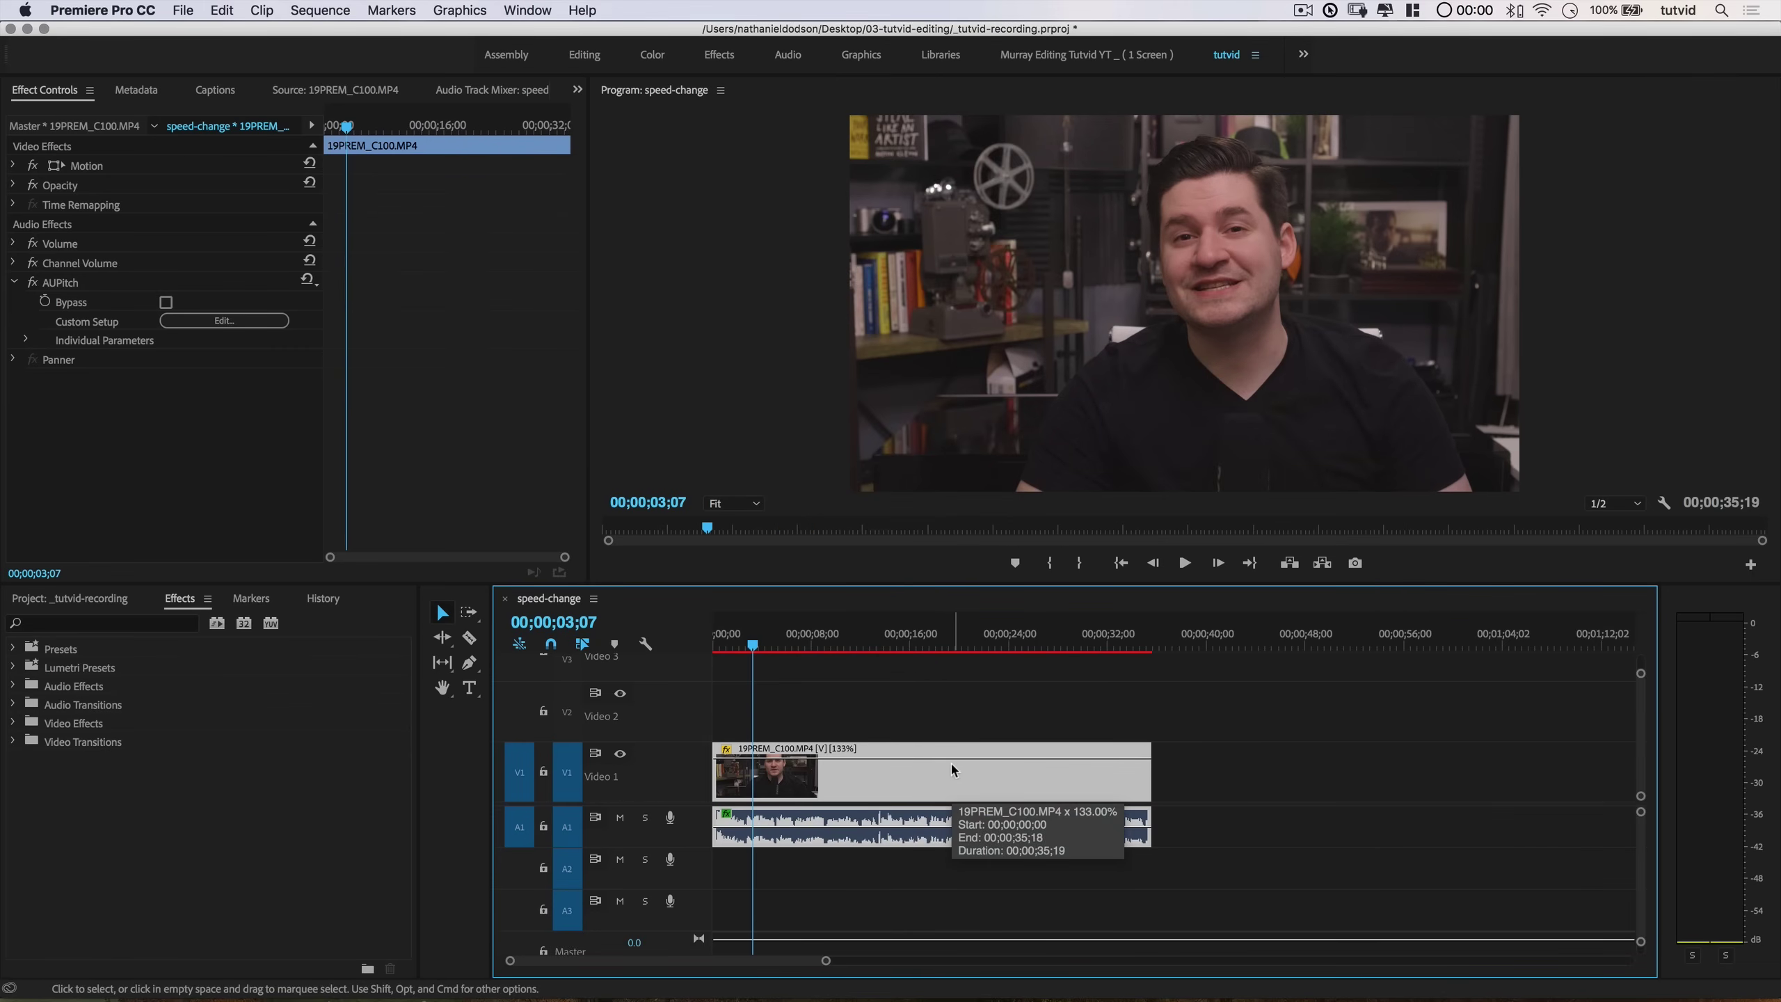
key(space)
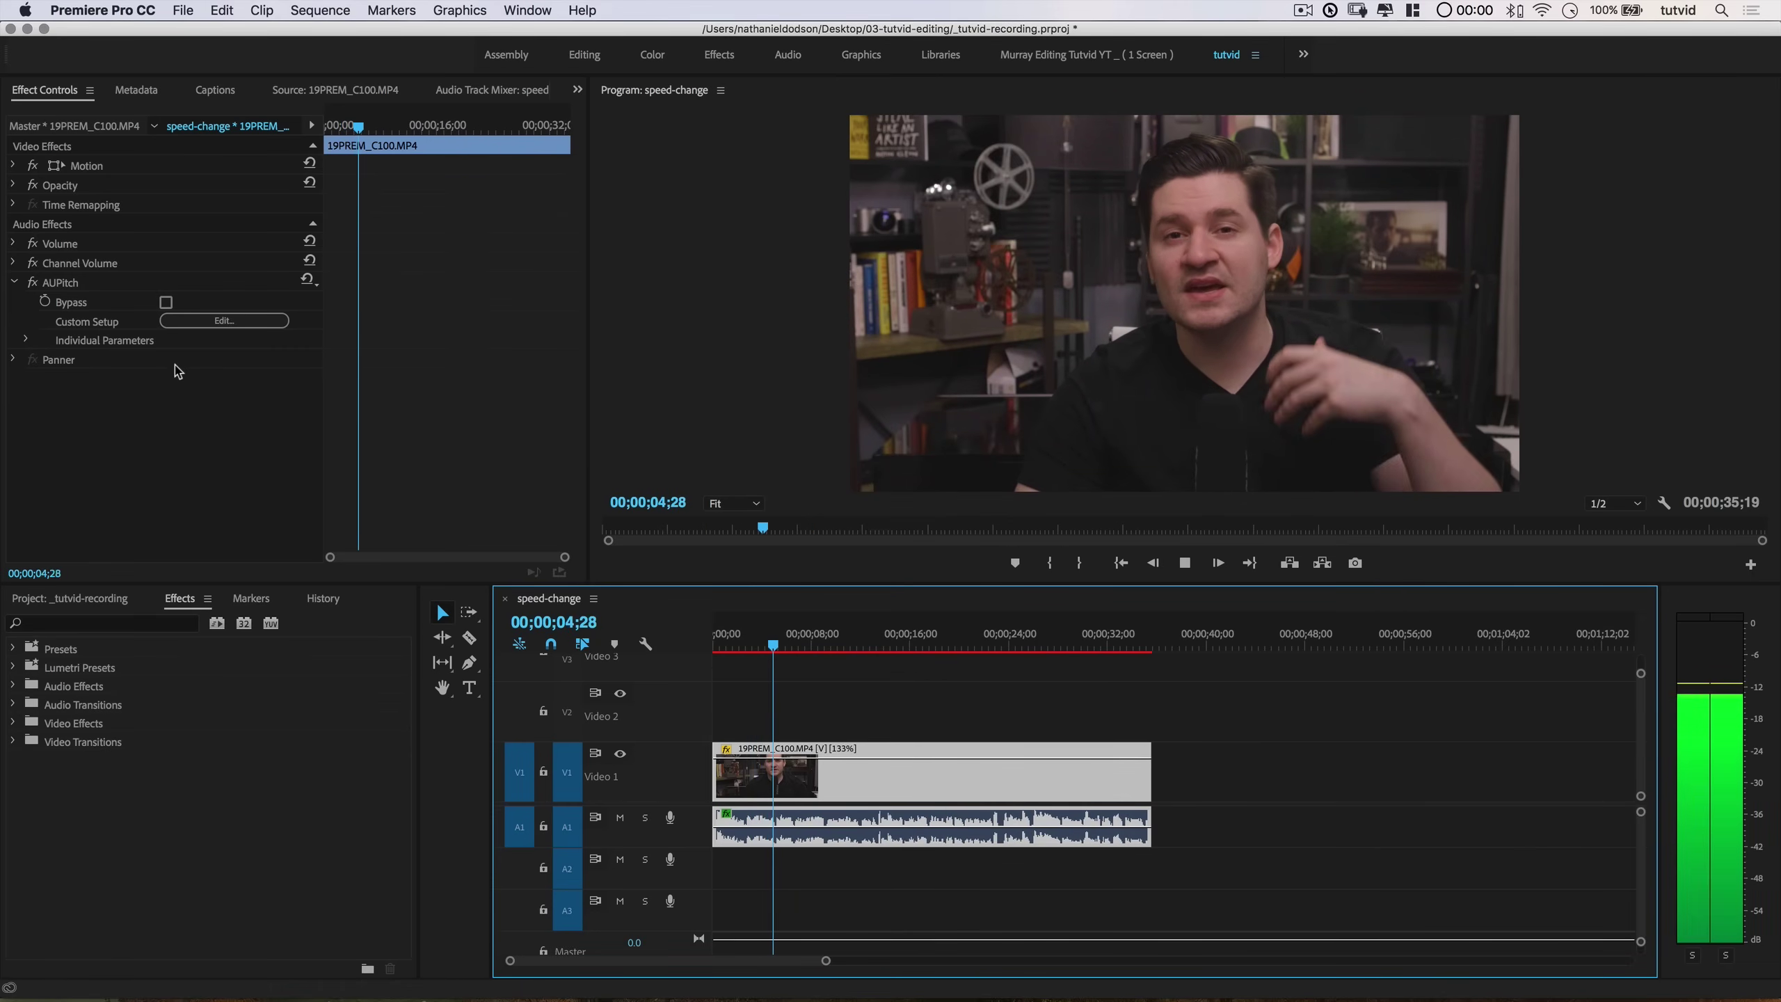
Step: Retune AUPitch from -720 to -528 cents during playback, then close its editor and select the effect
click(223, 320)
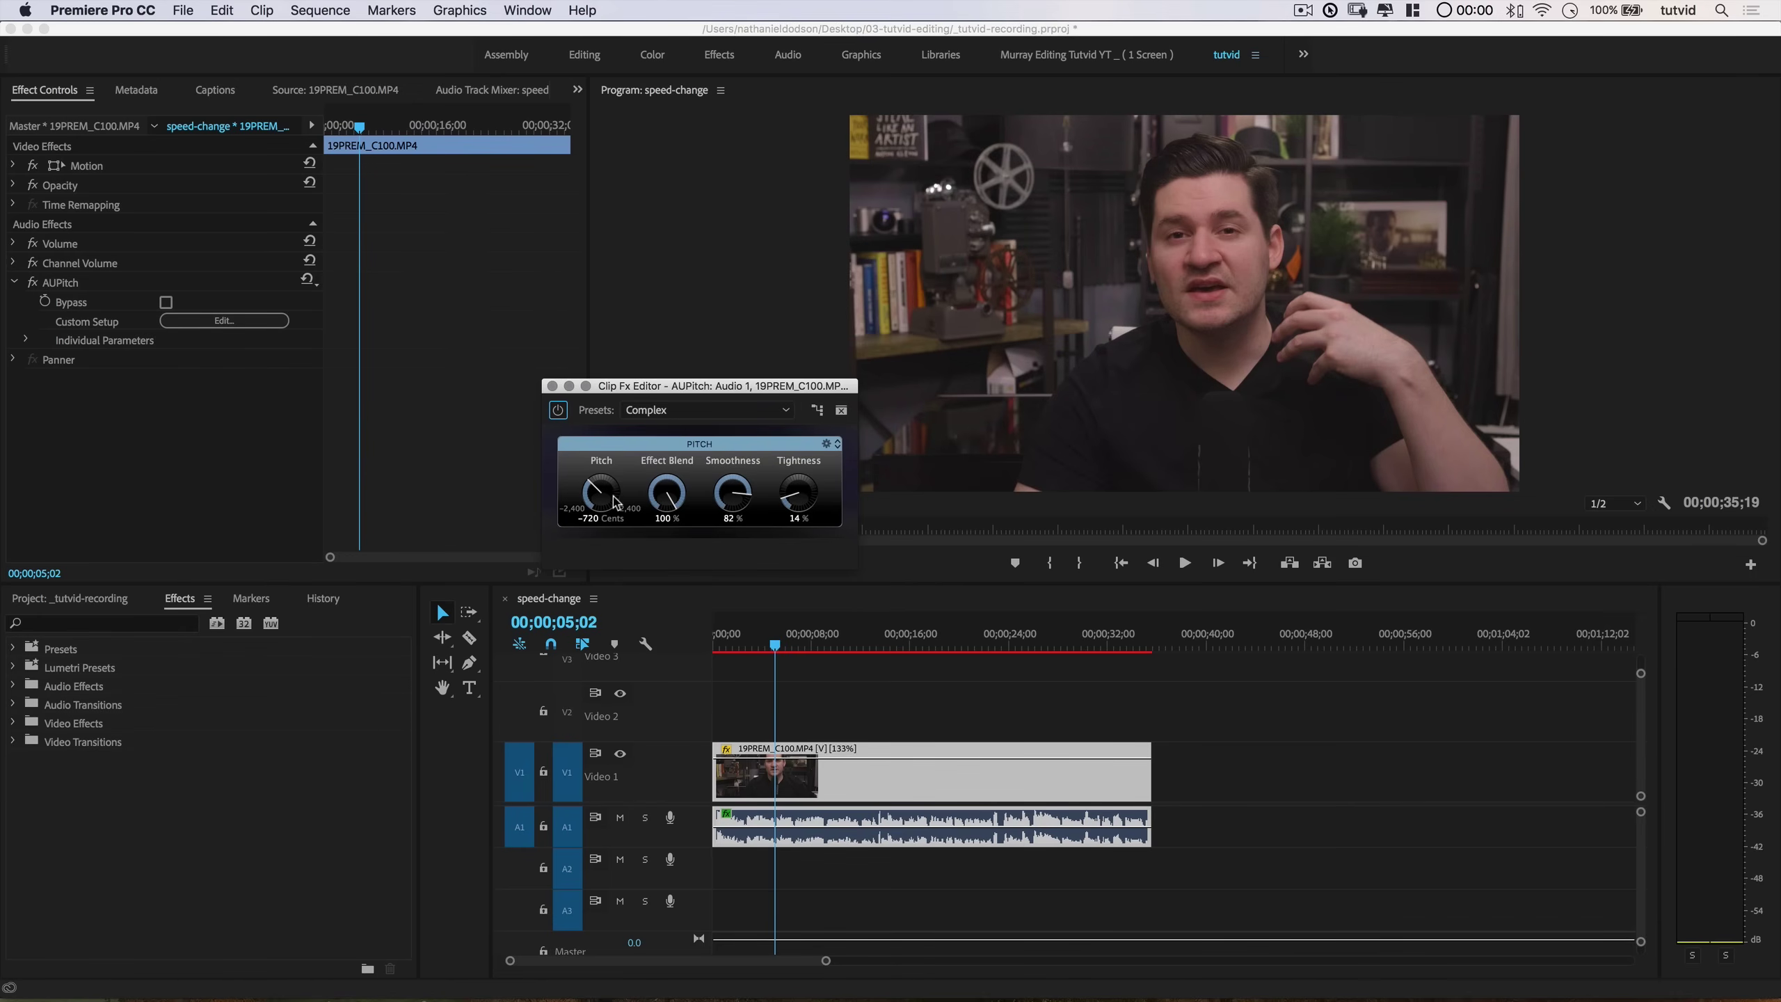
key(space)
key(space)
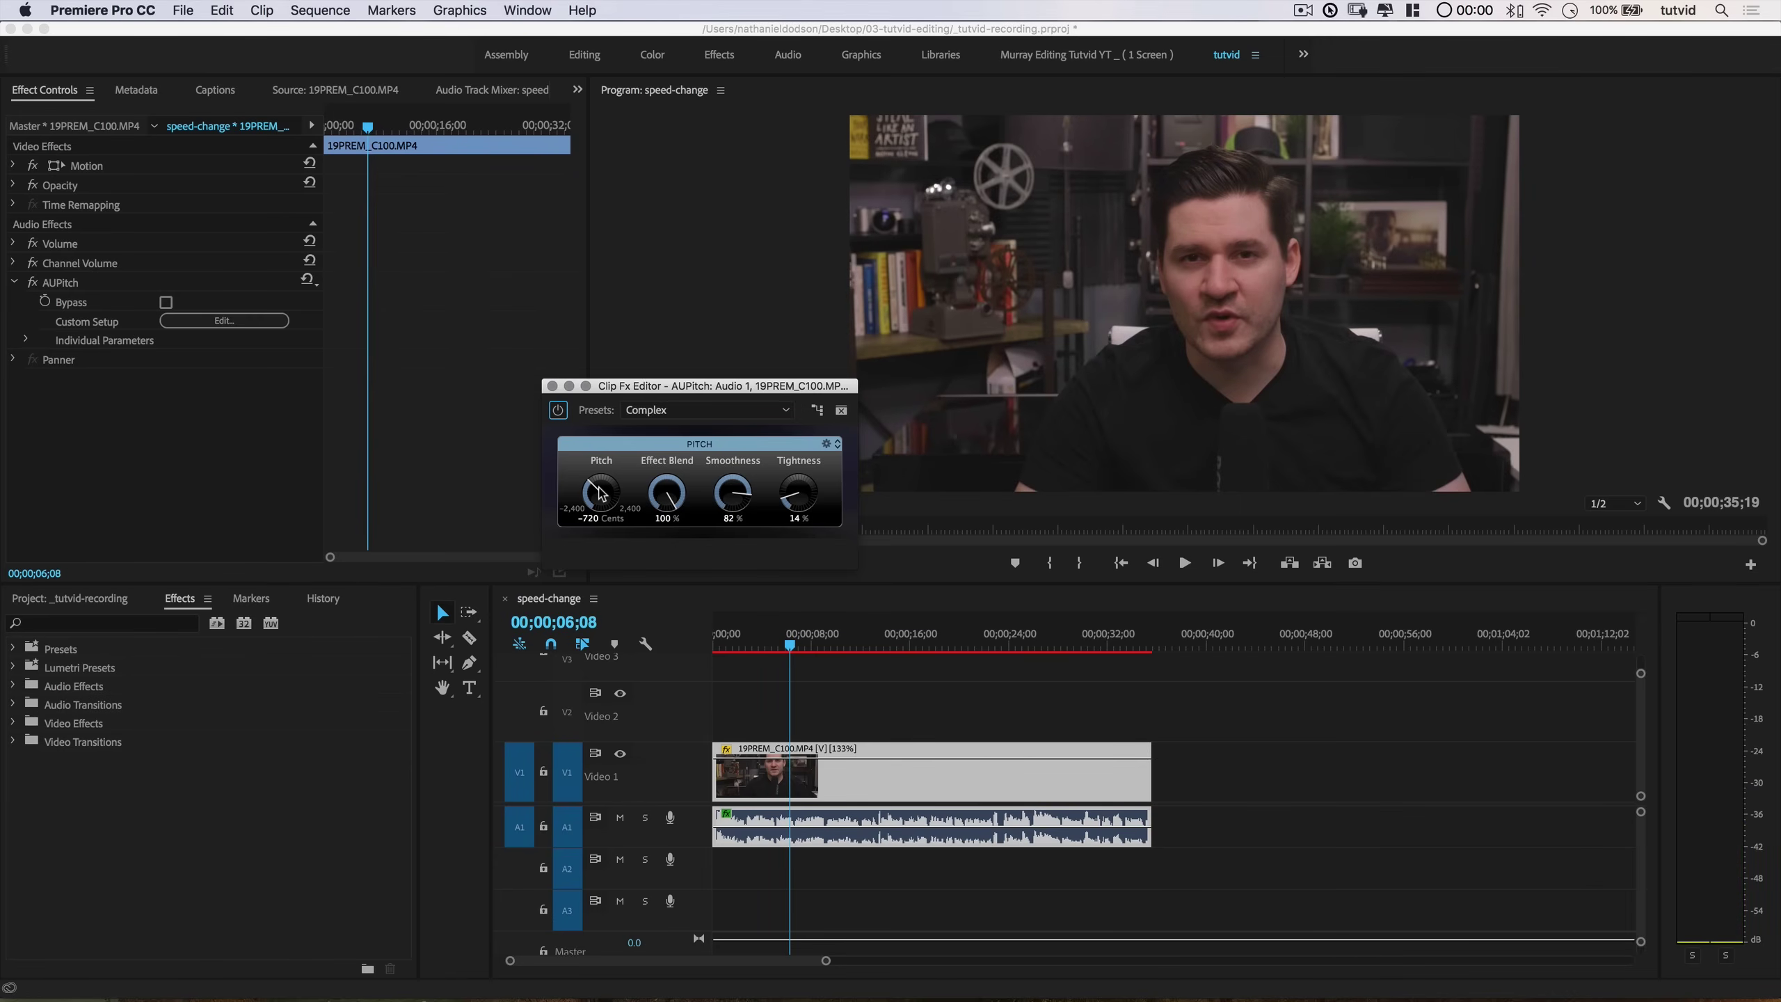
key(space)
drag(601, 493, 601, 485)
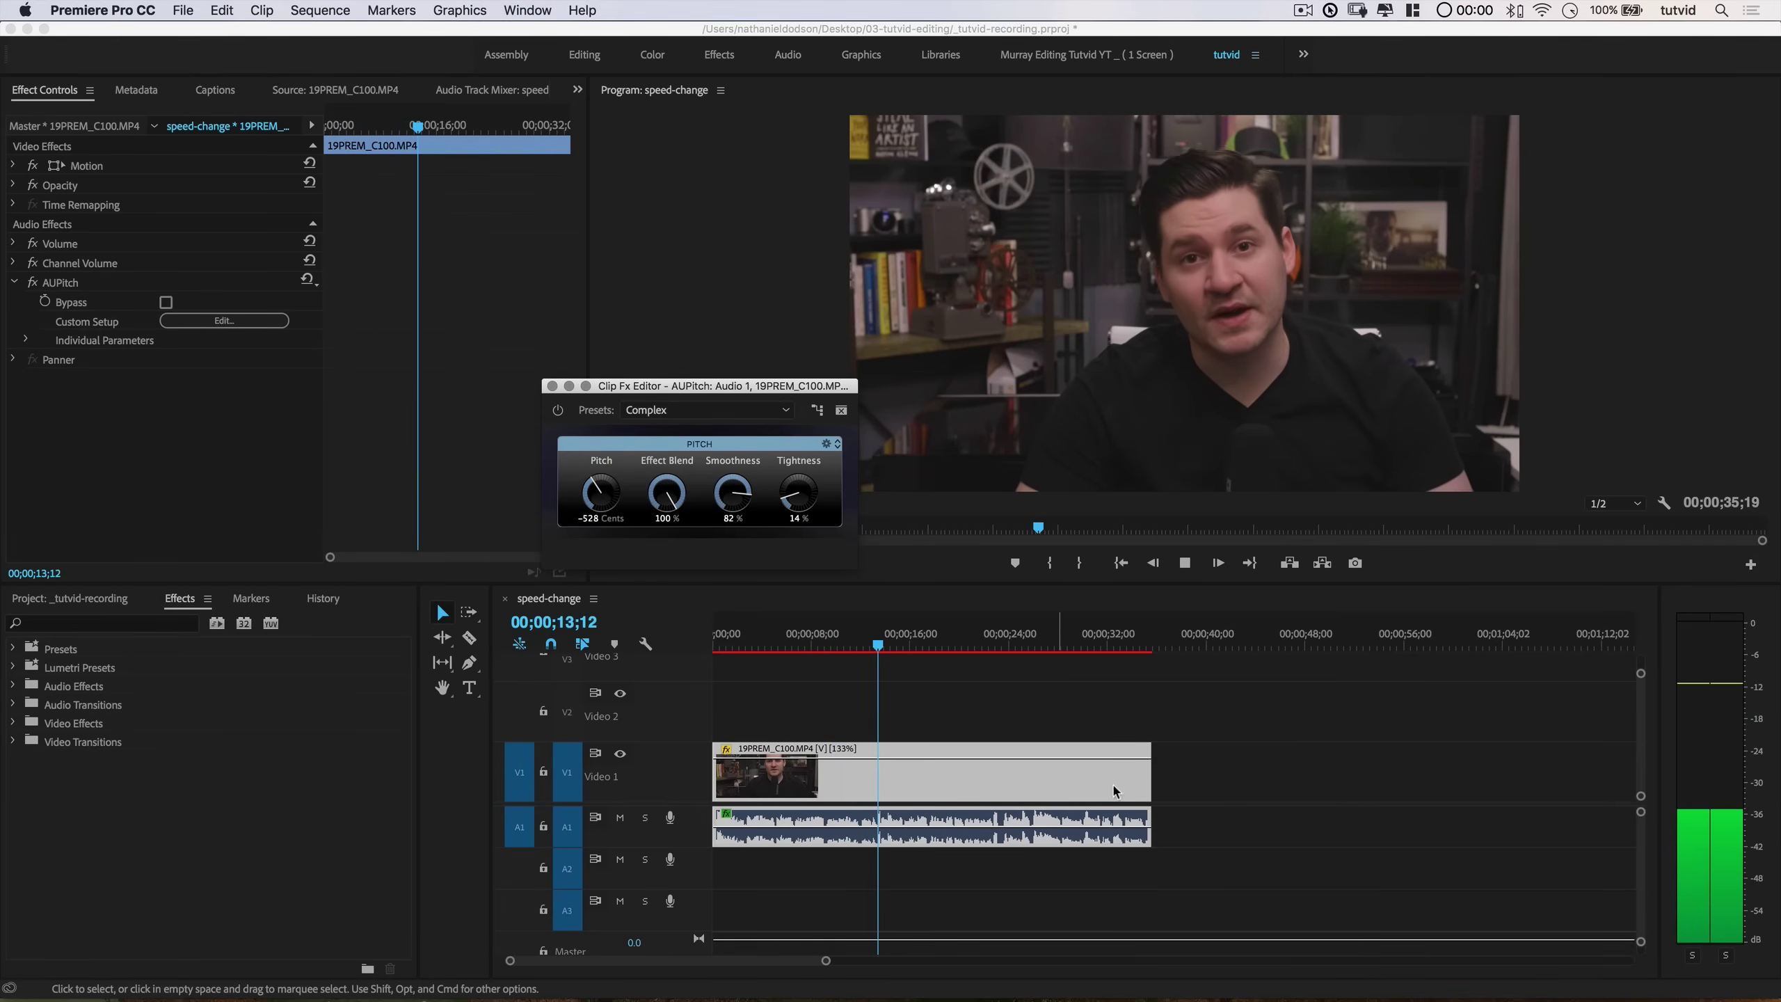
key(space)
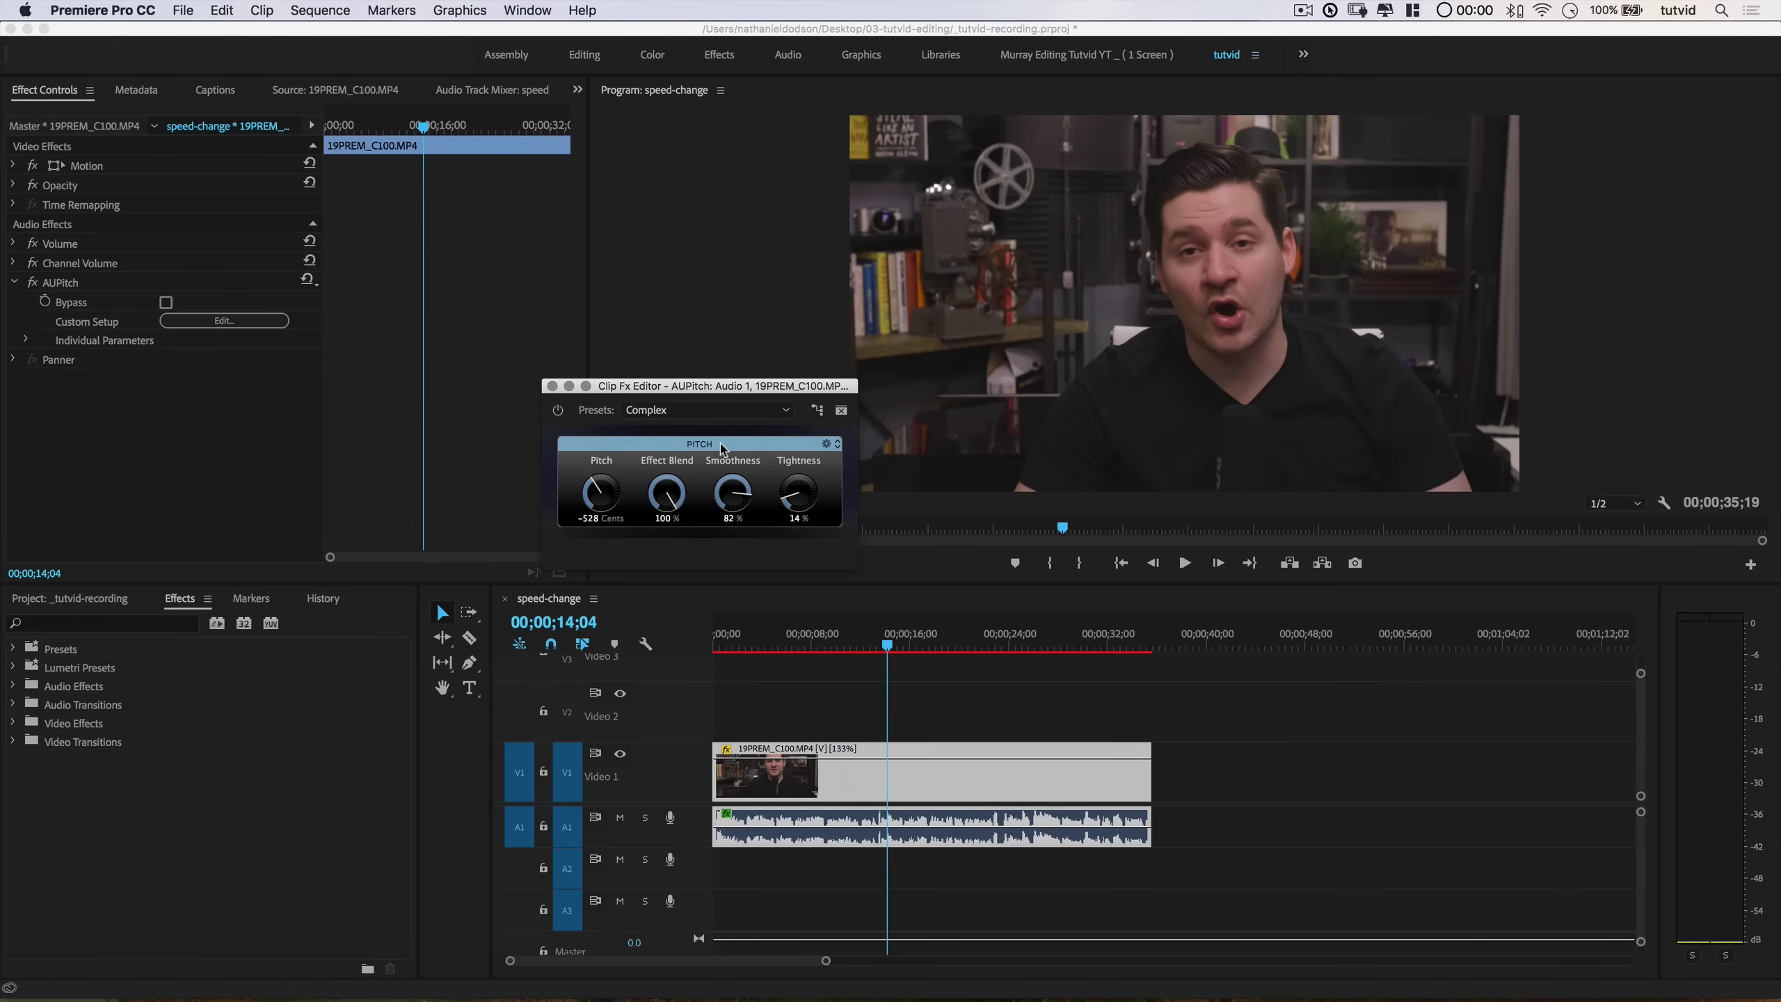
click(553, 386)
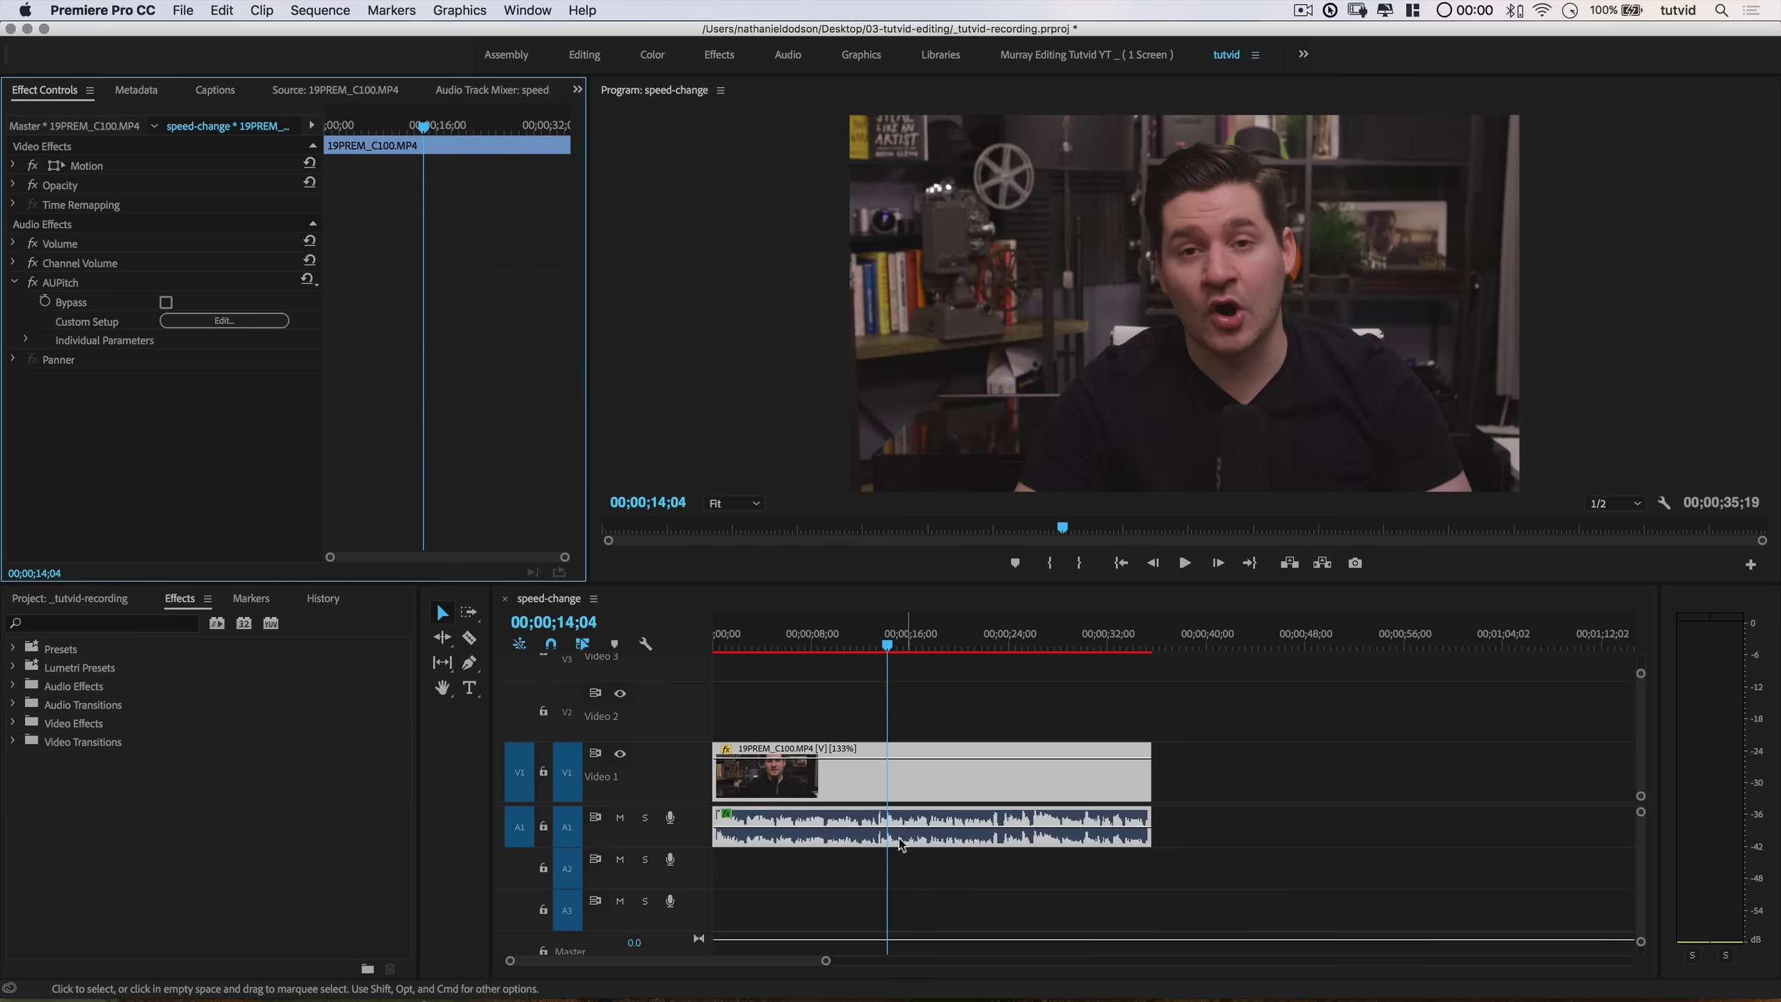
click(78, 281)
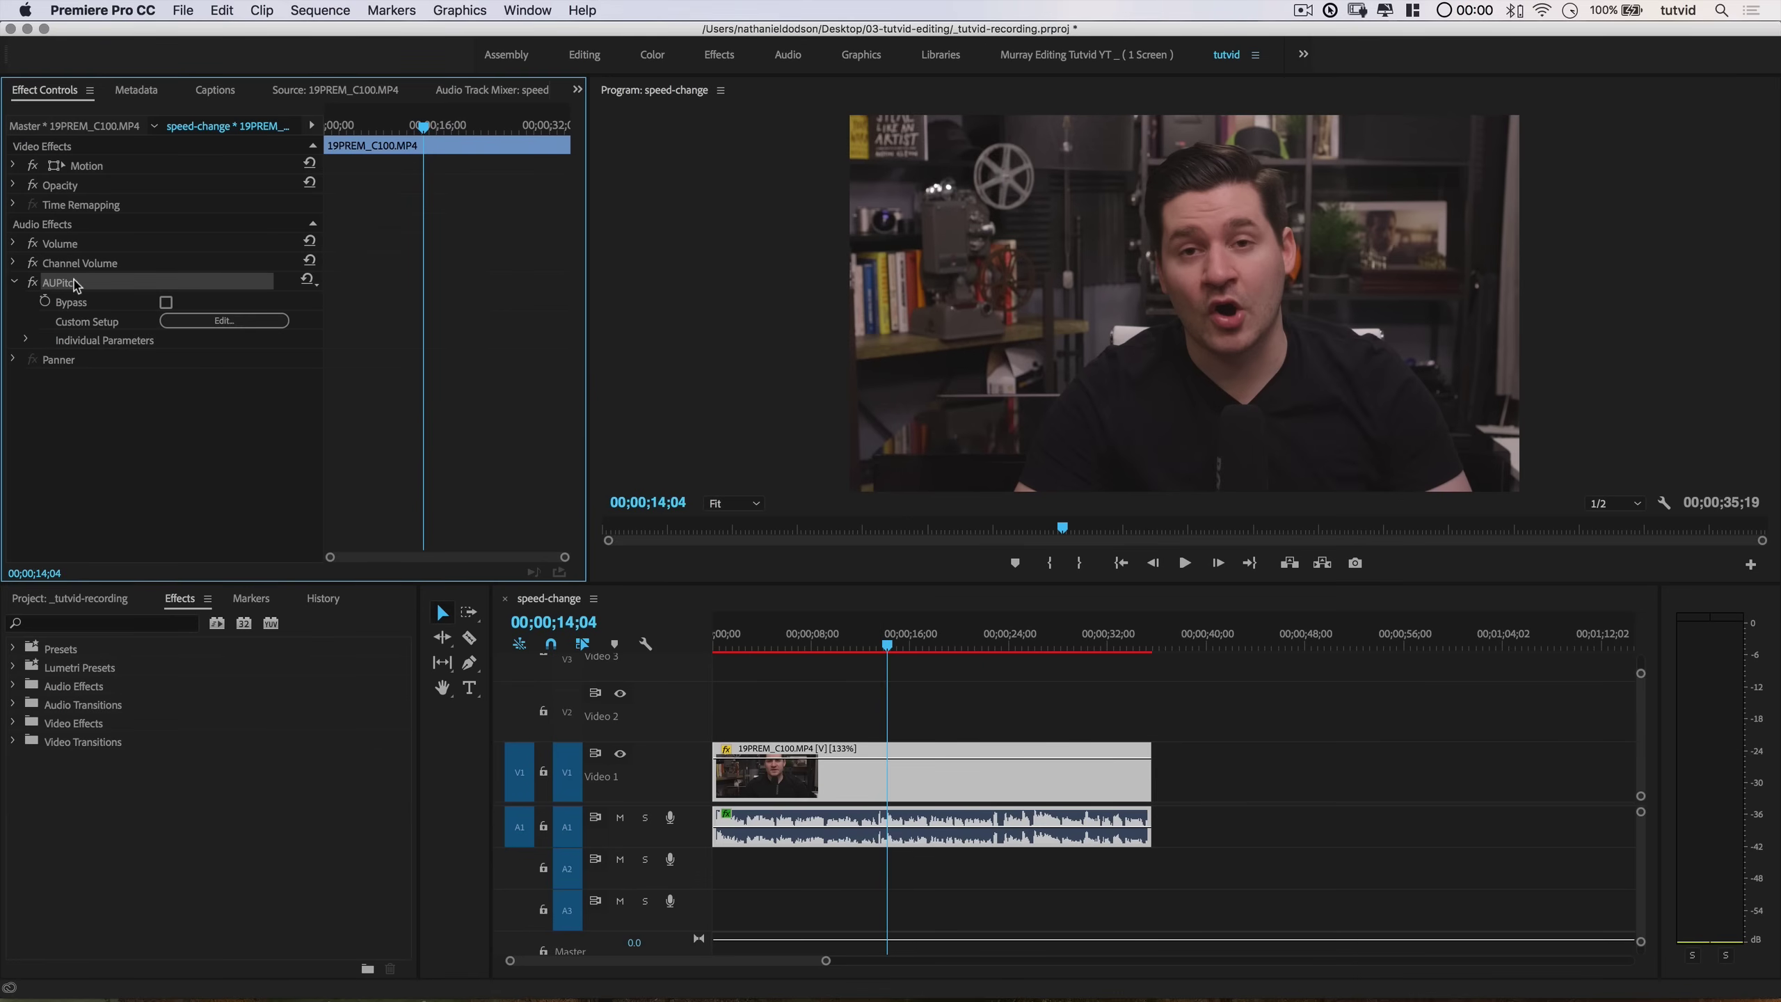
Step: Save the AUPitch effect as a preset named '133% Pitch Correction', then reselect the timeline clip
right_click(73, 280)
click(105, 318)
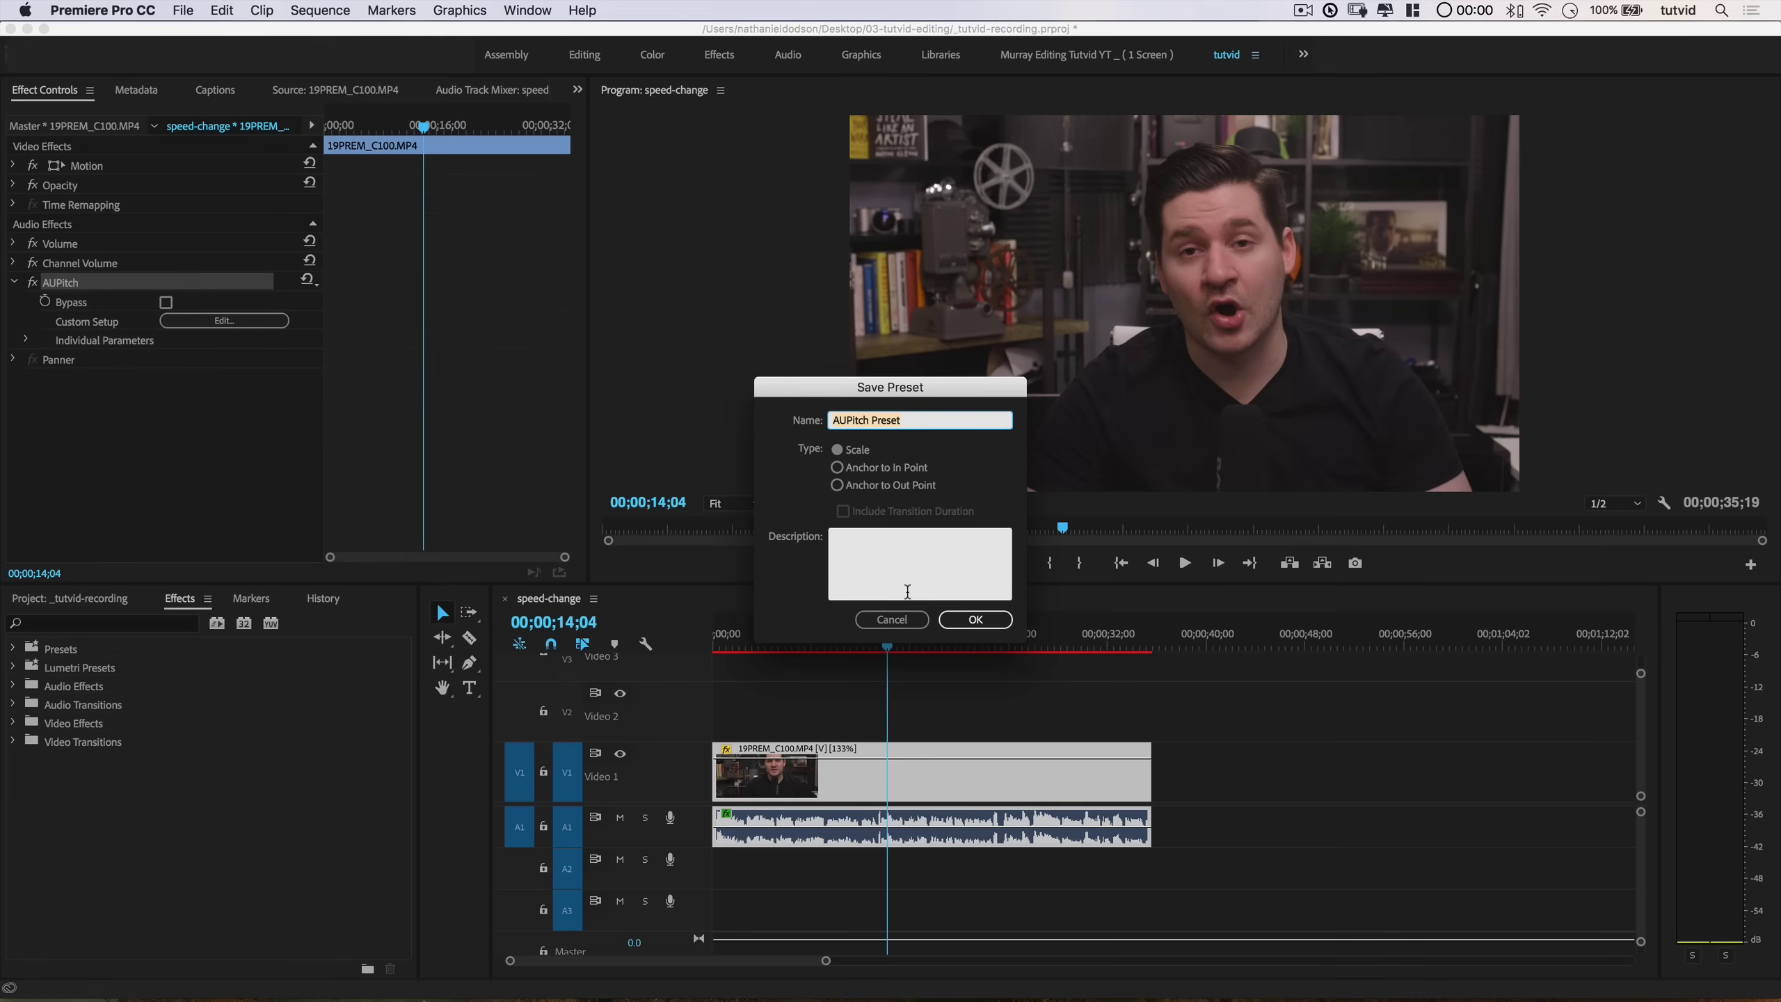
text(133)
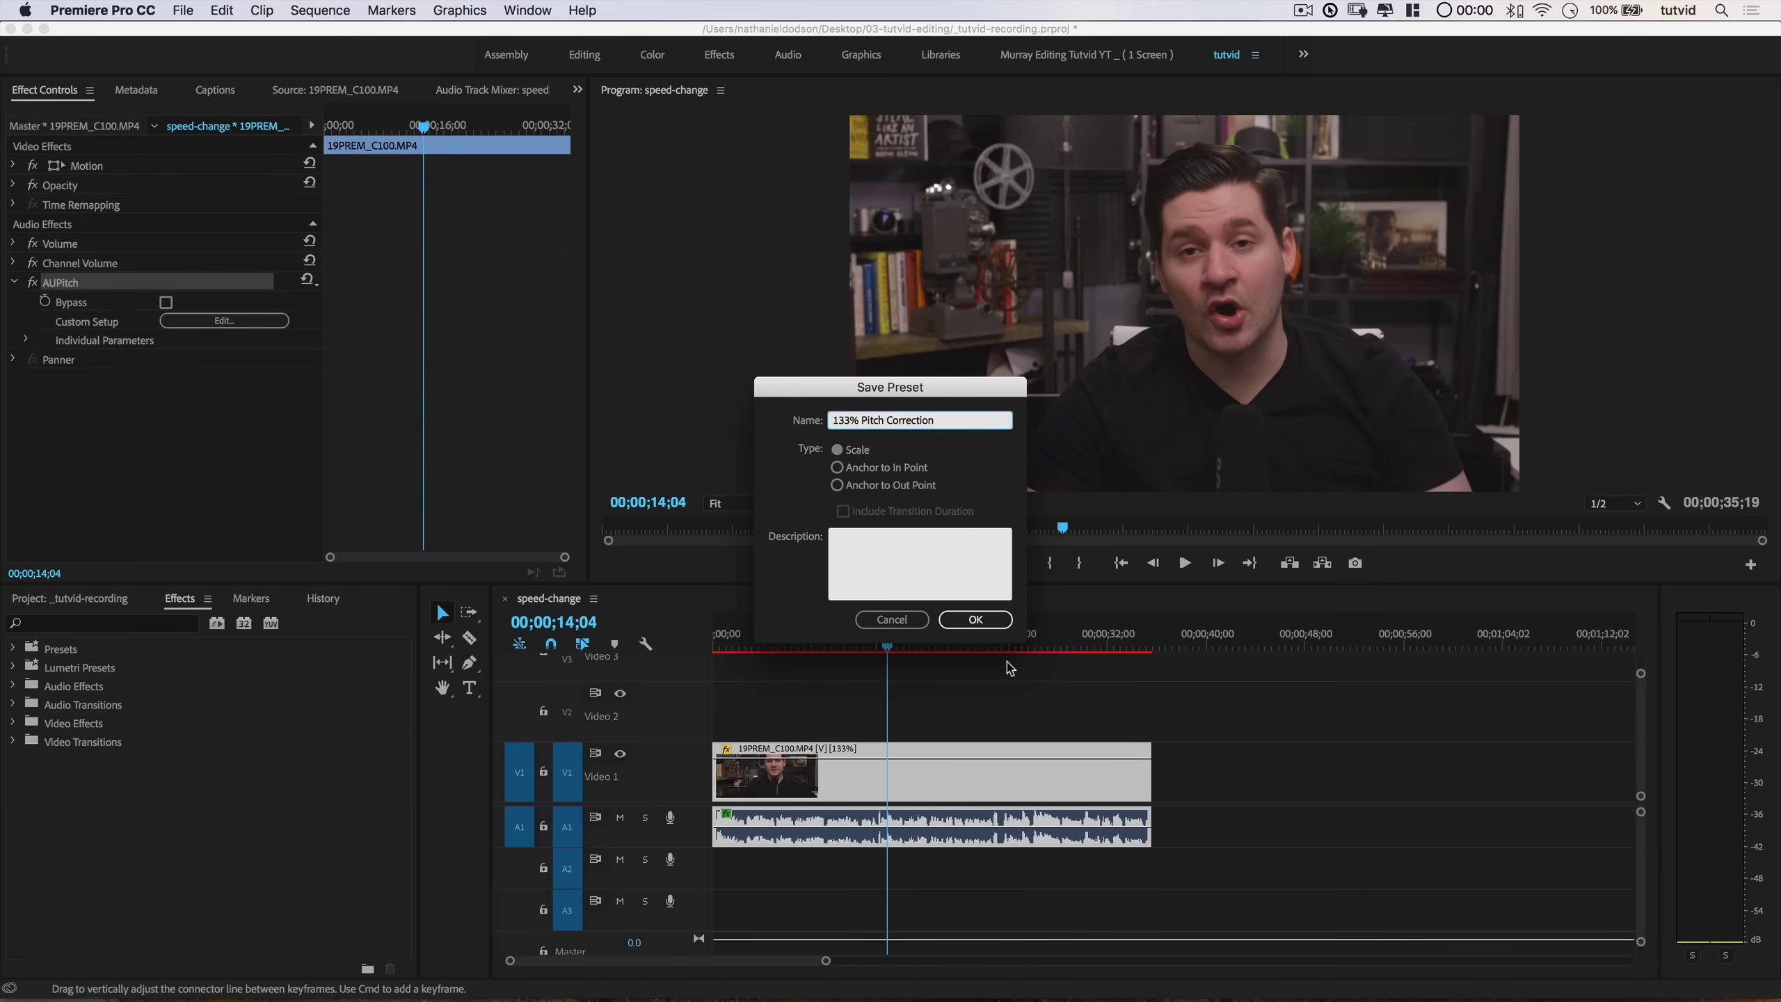
click(975, 618)
drag(790, 674, 1032, 844)
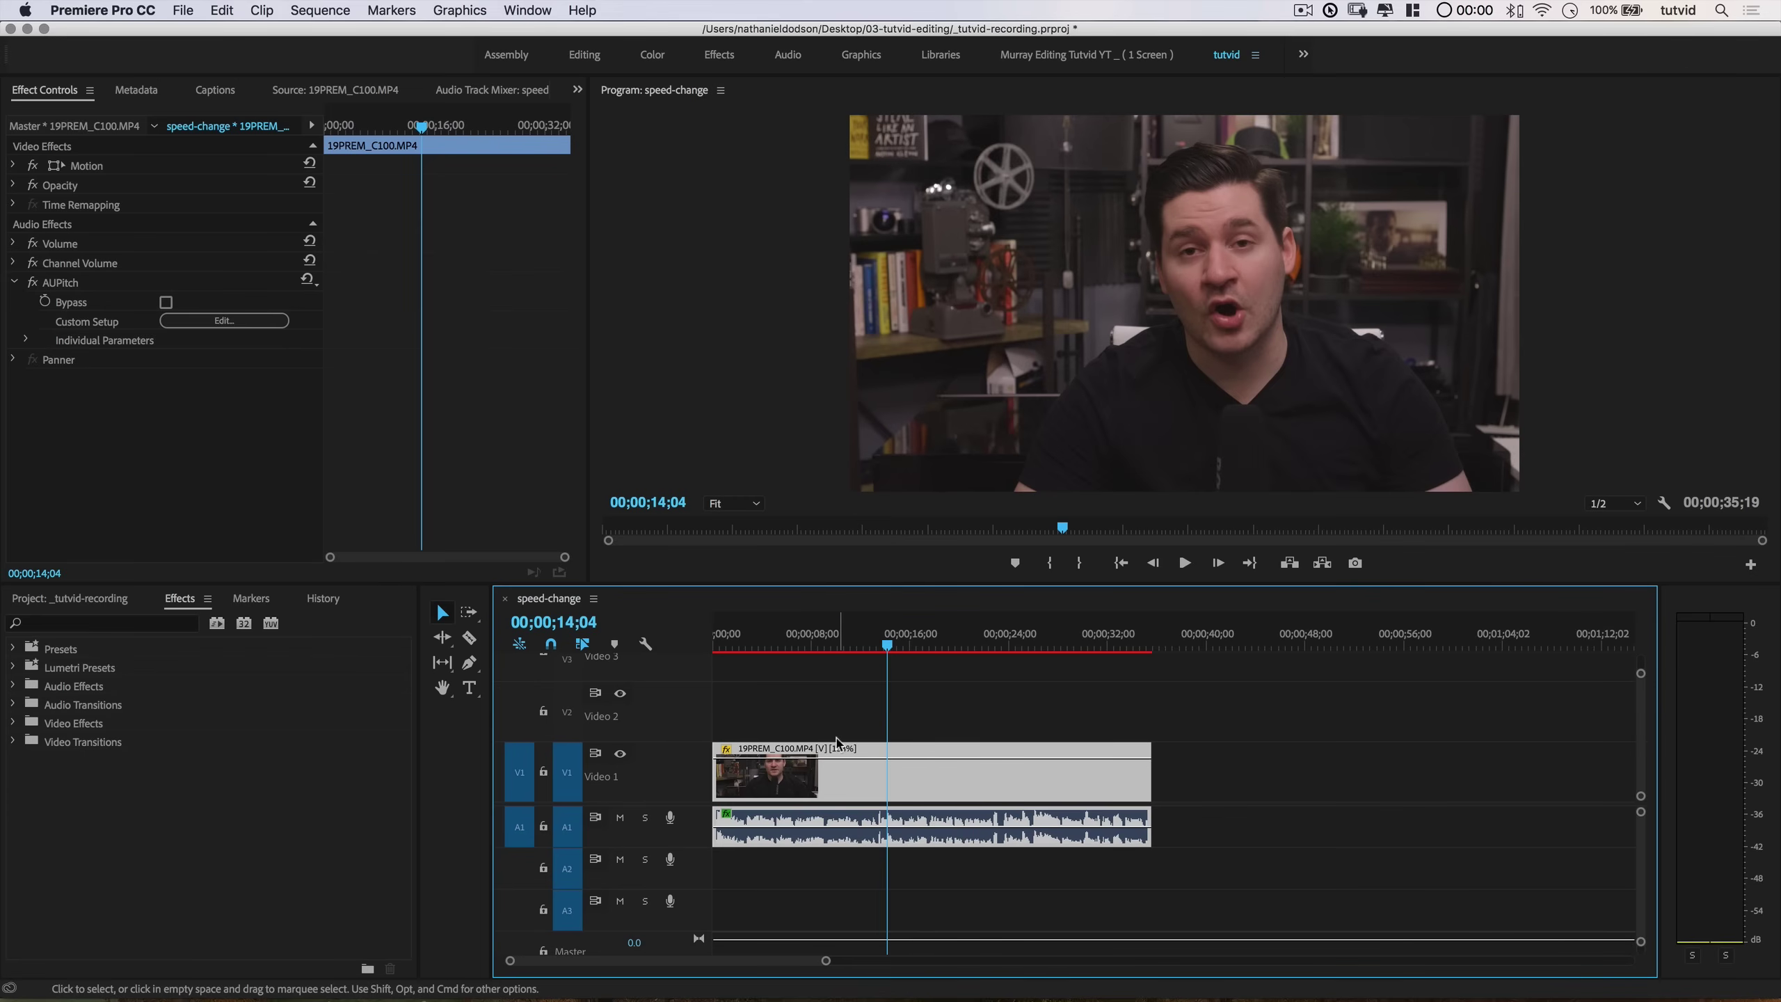
Step: Undo the speed change and AUPitch so the clip returns to normal speed
click(40, 605)
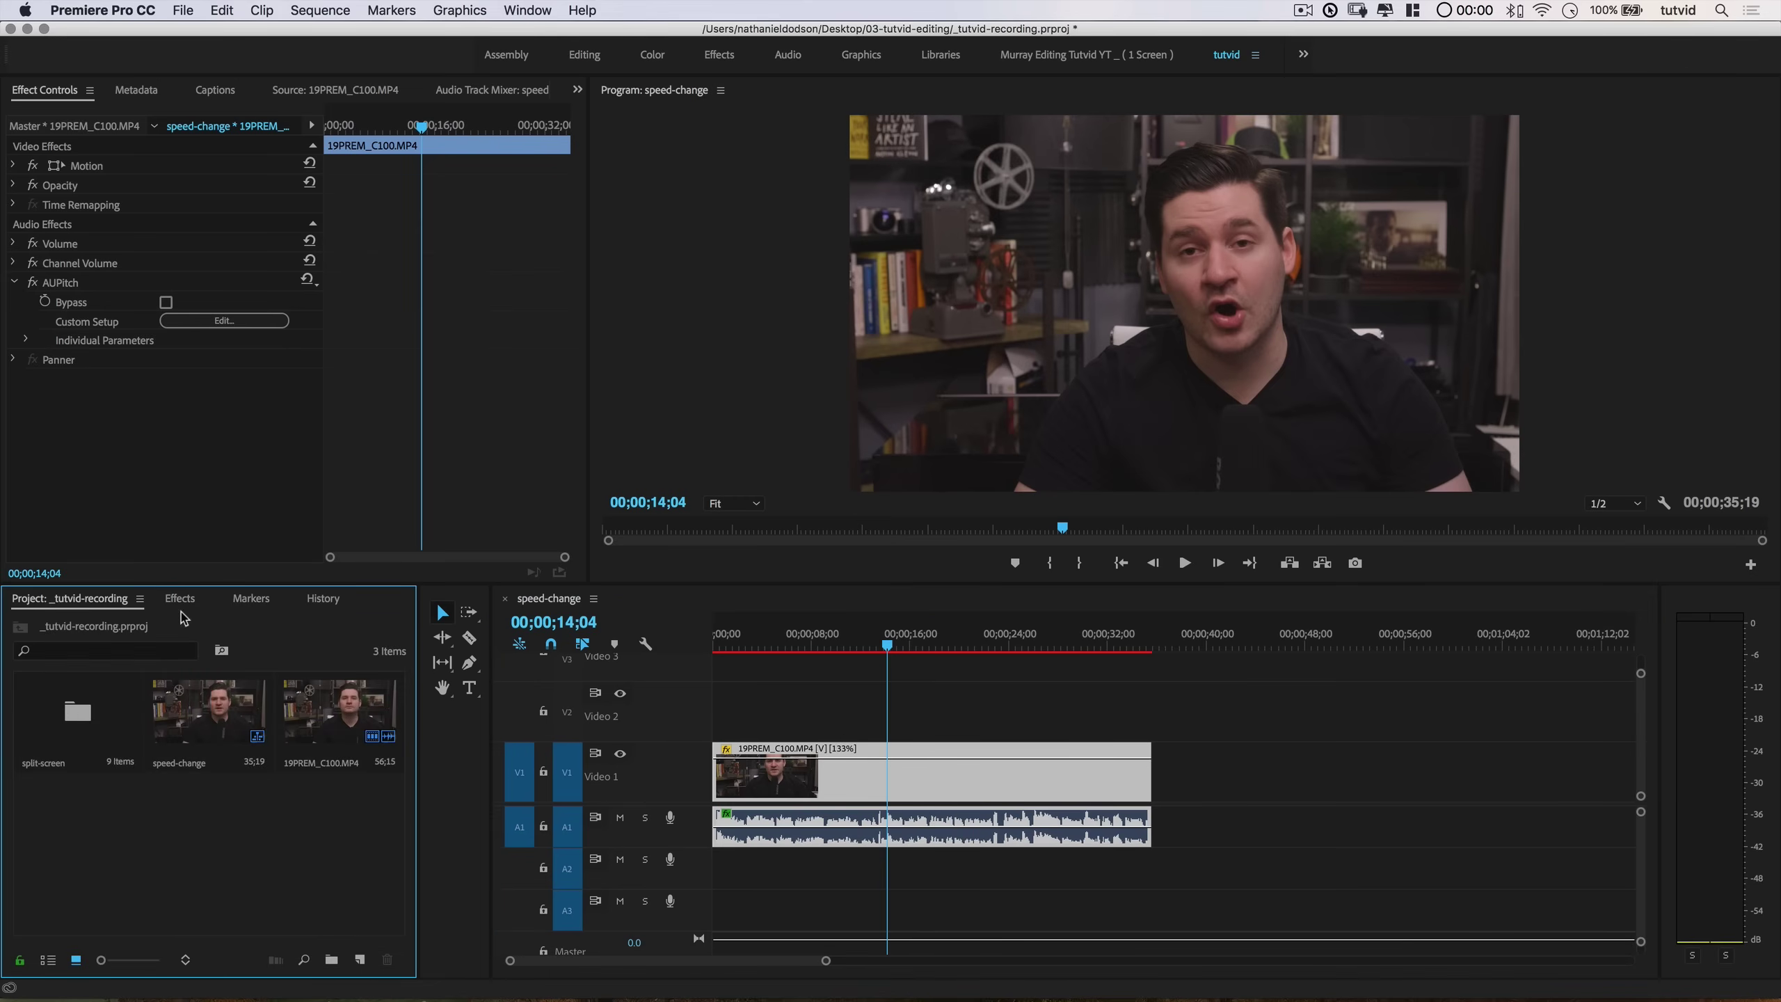
click(969, 682)
key(super+z)
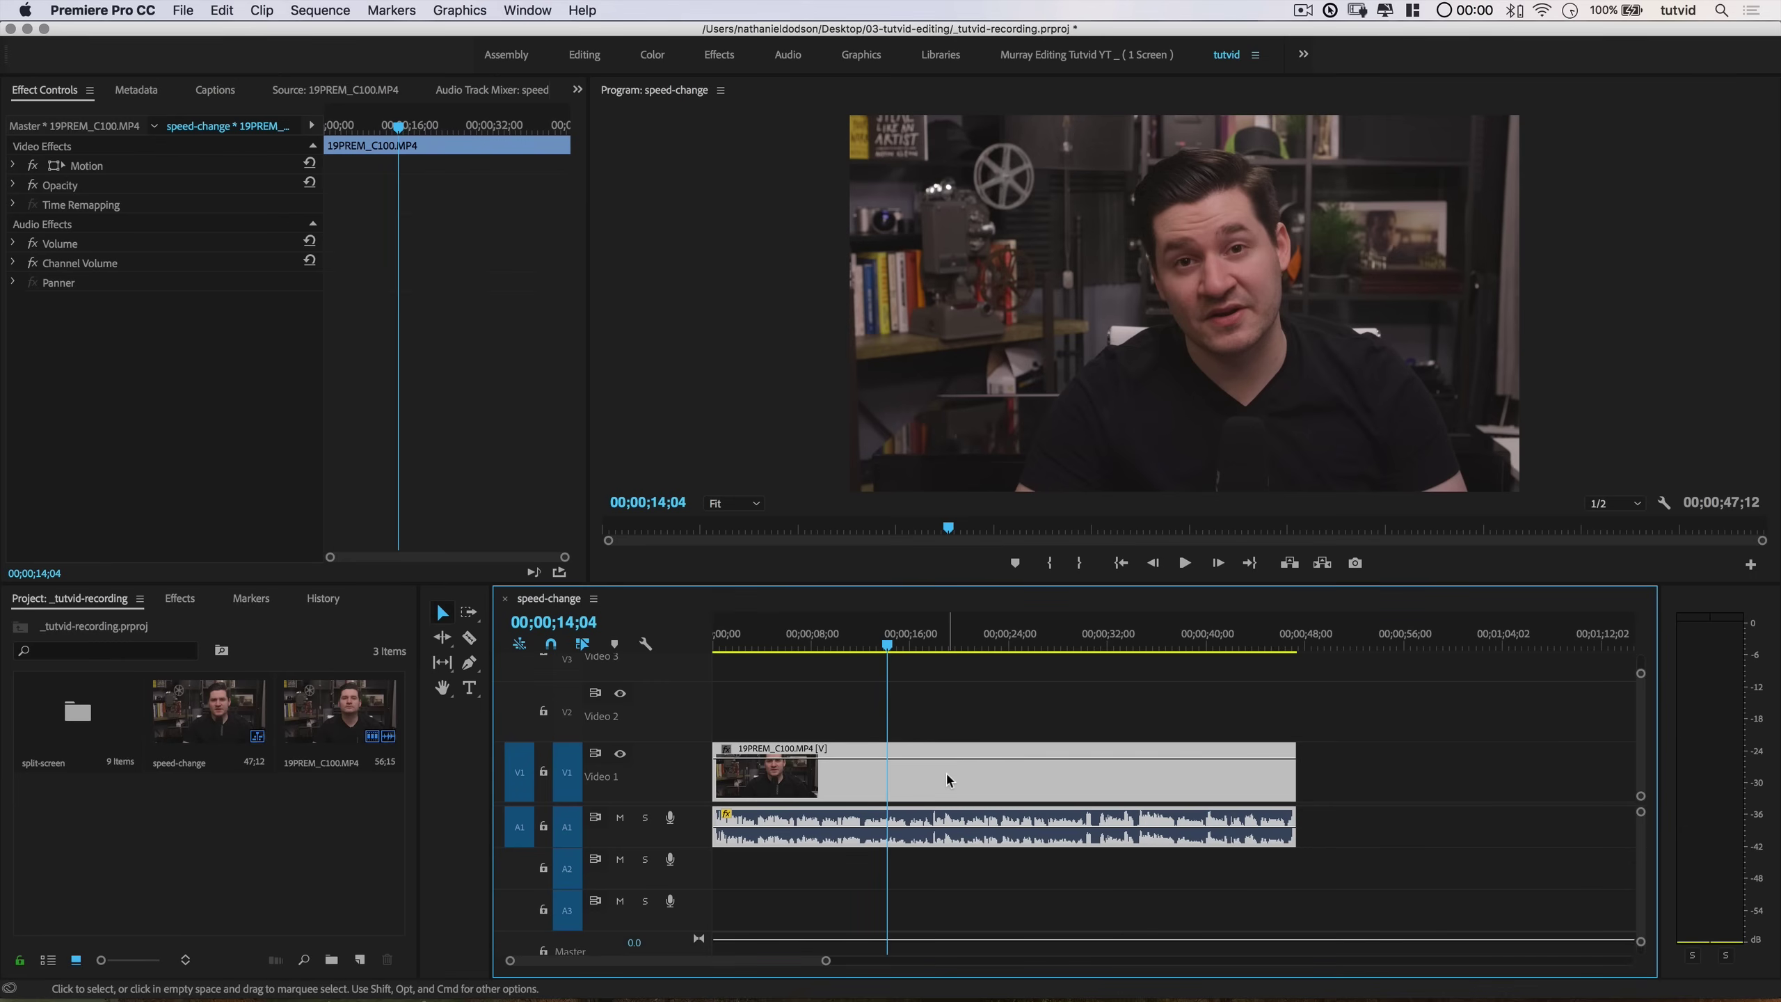
Step: Set the clip's speed to 66% with Maintain Audio Pitch, then play it back
right_click(978, 777)
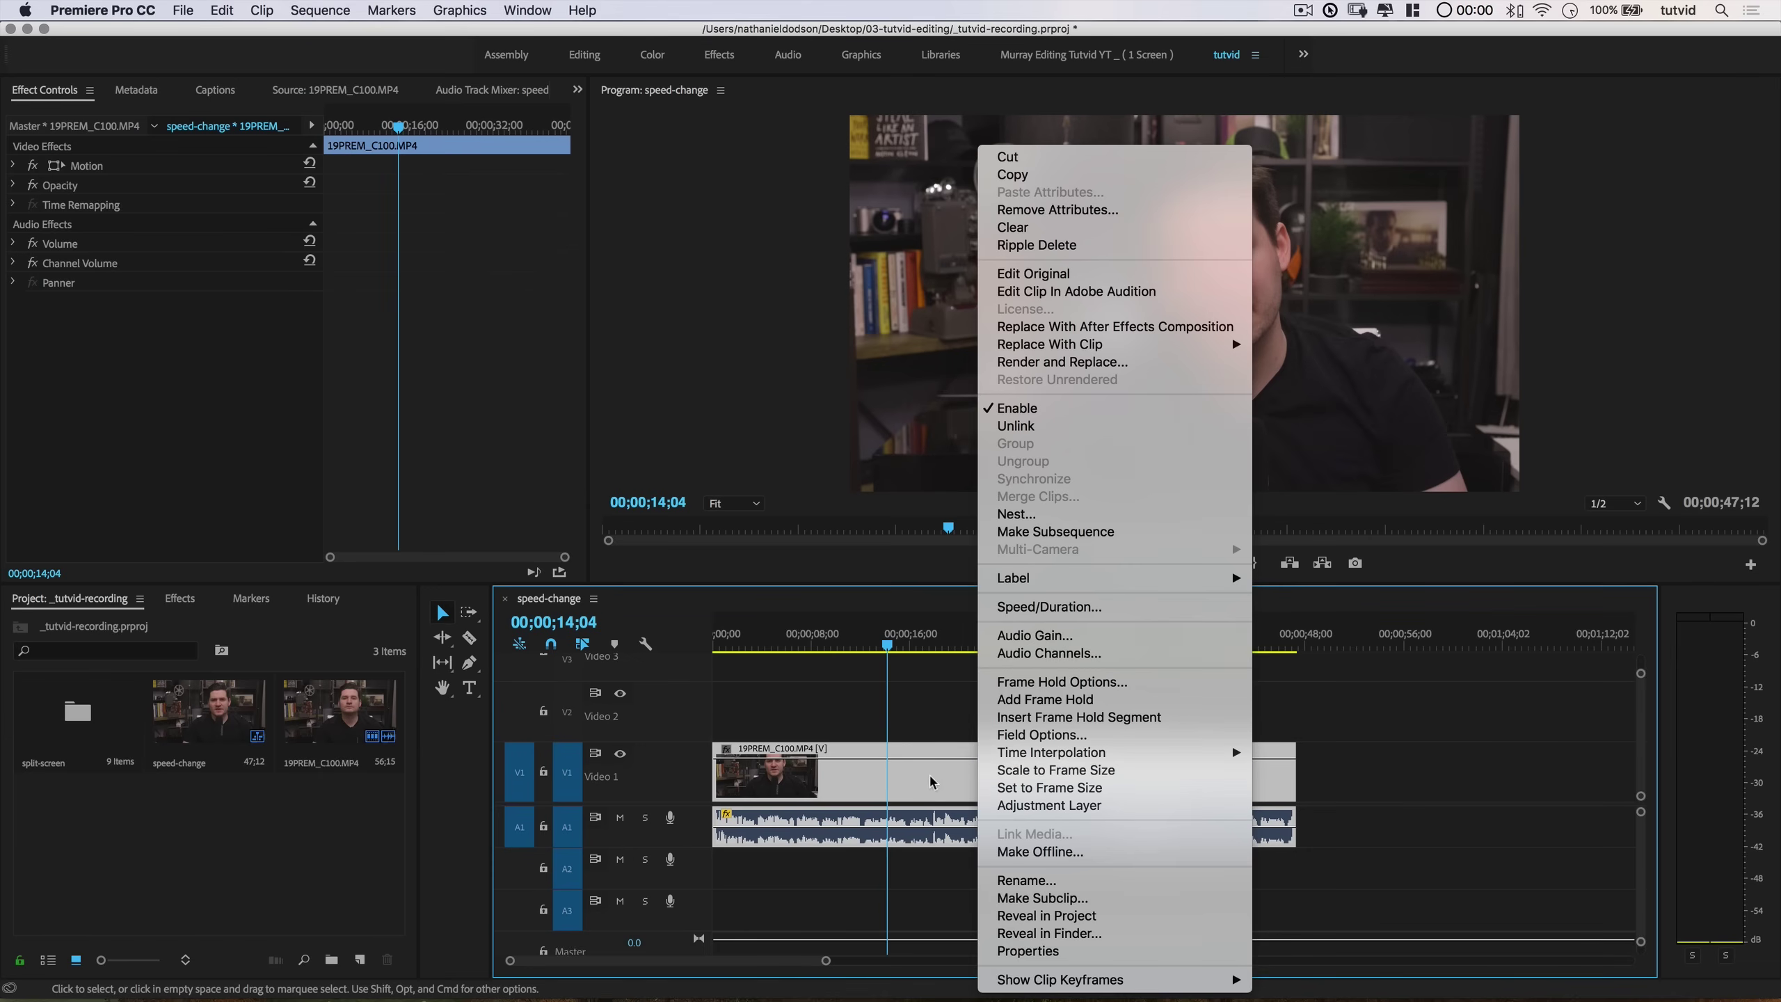
click(1018, 608)
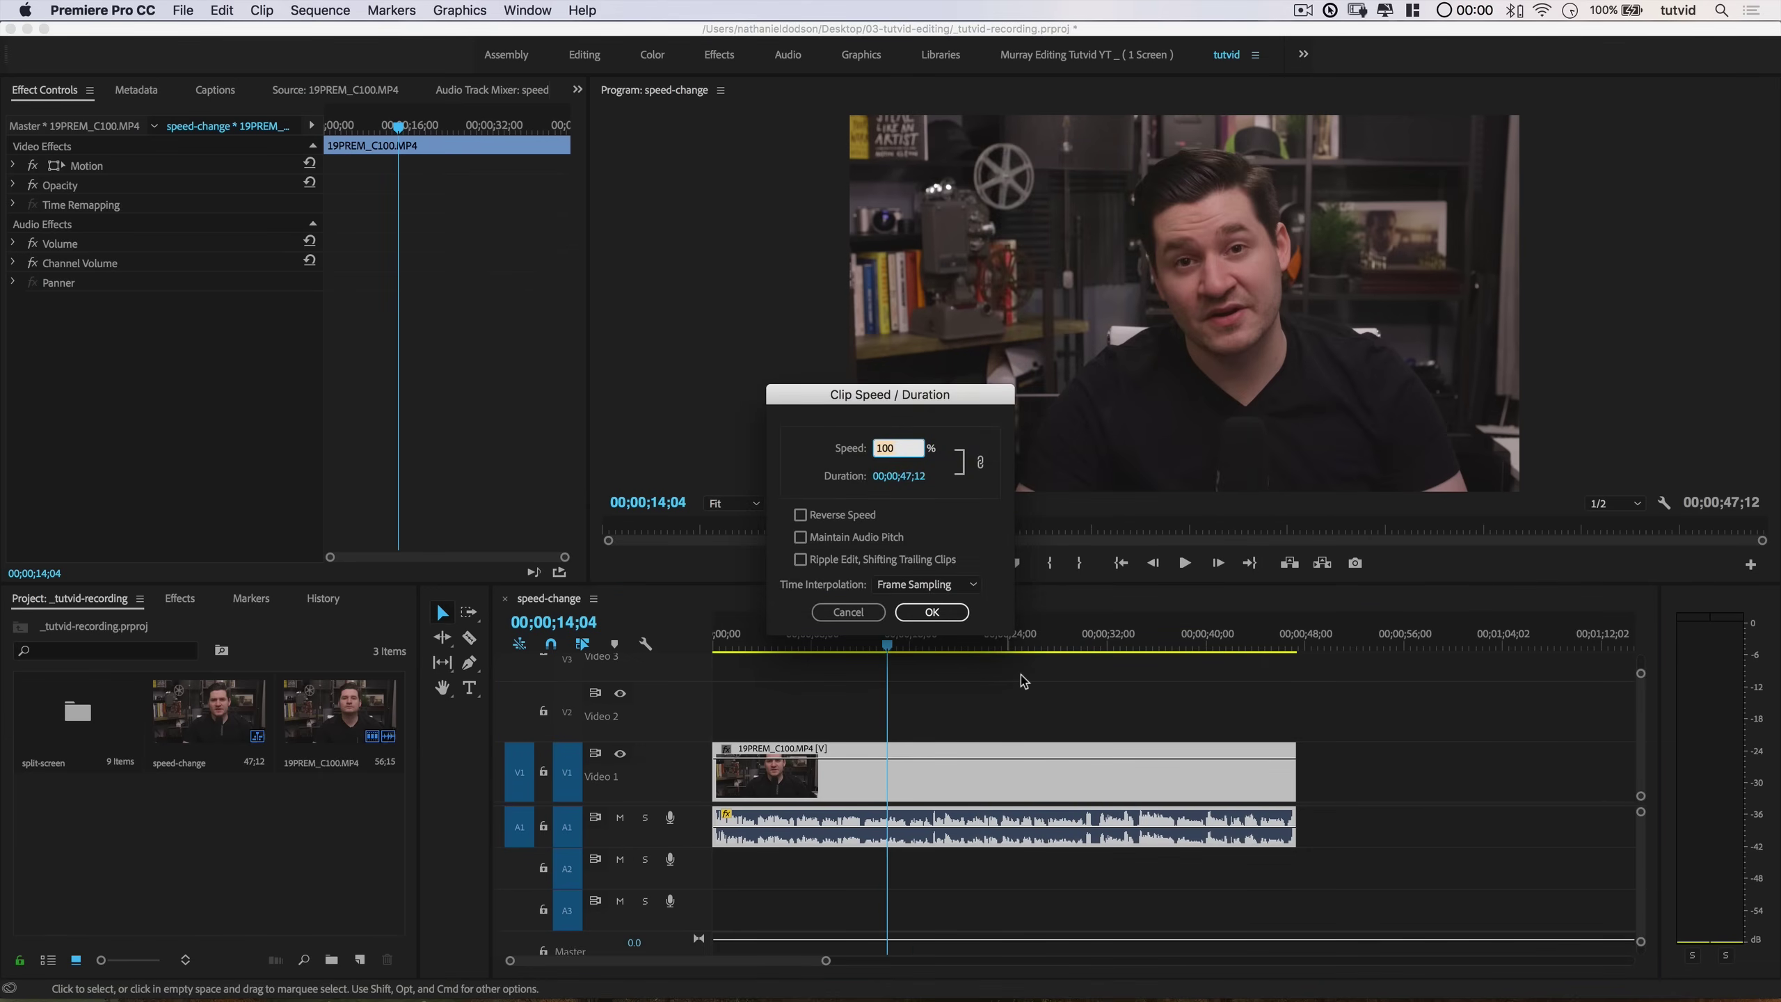
text(66)
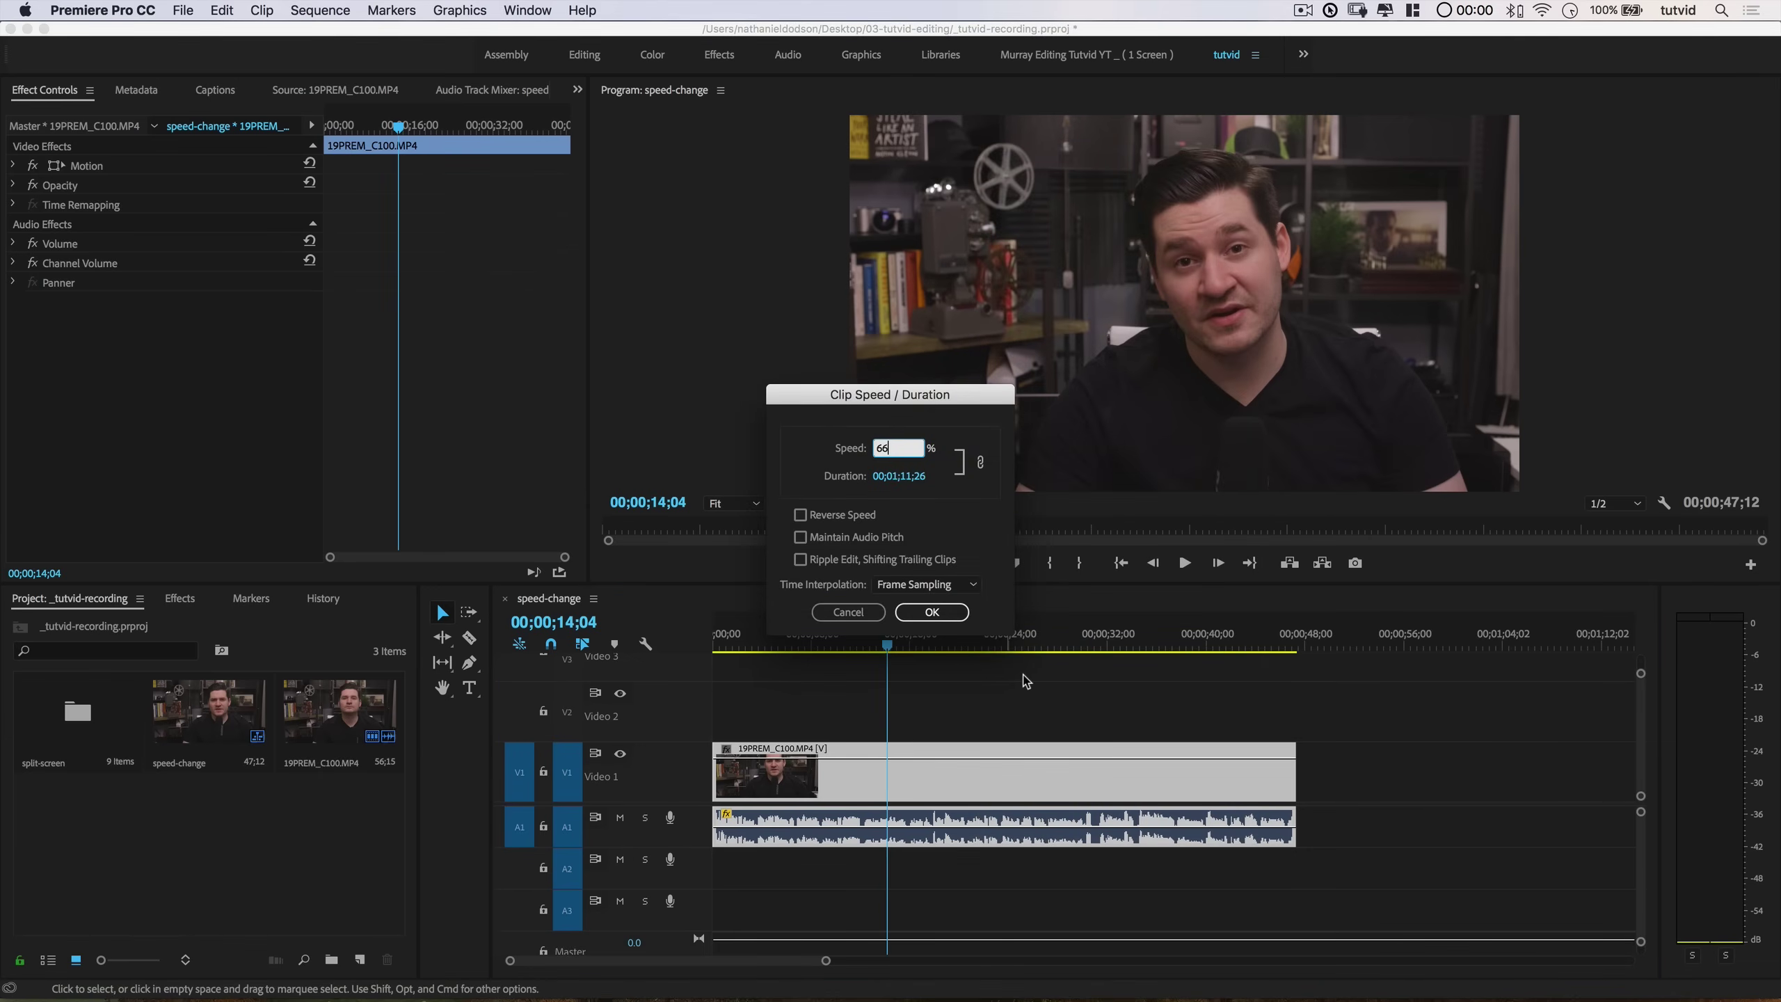
click(821, 539)
click(931, 611)
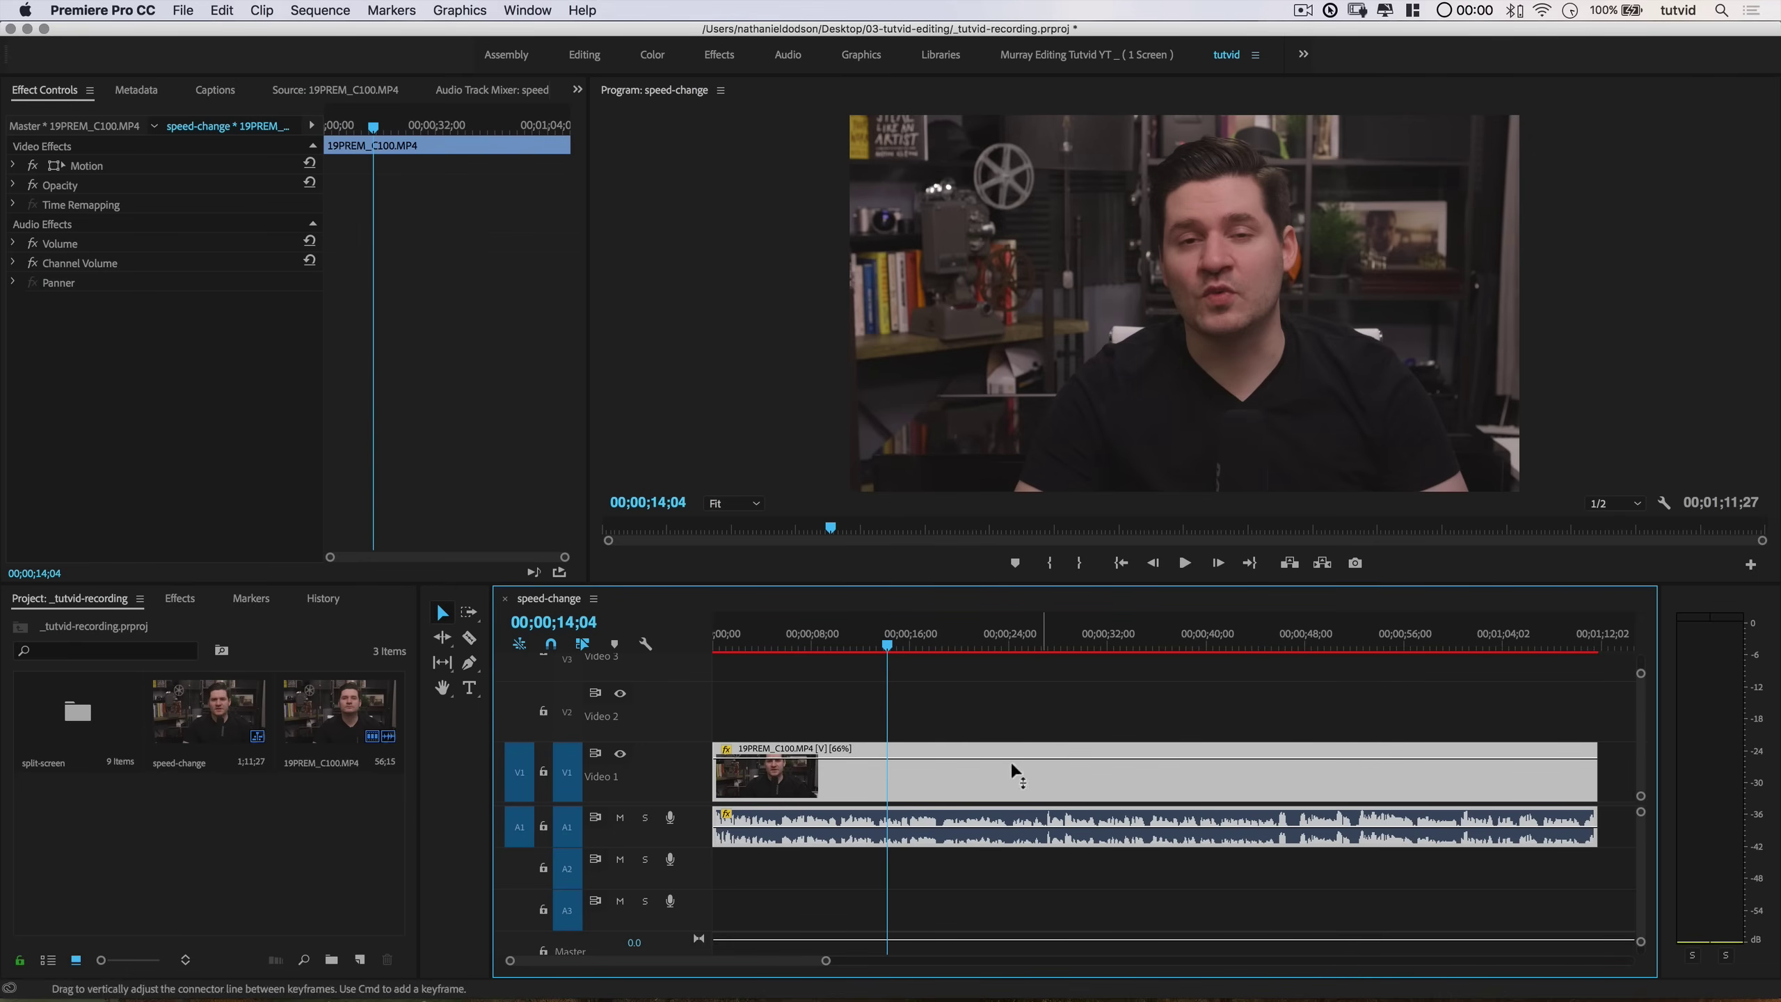
key(space)
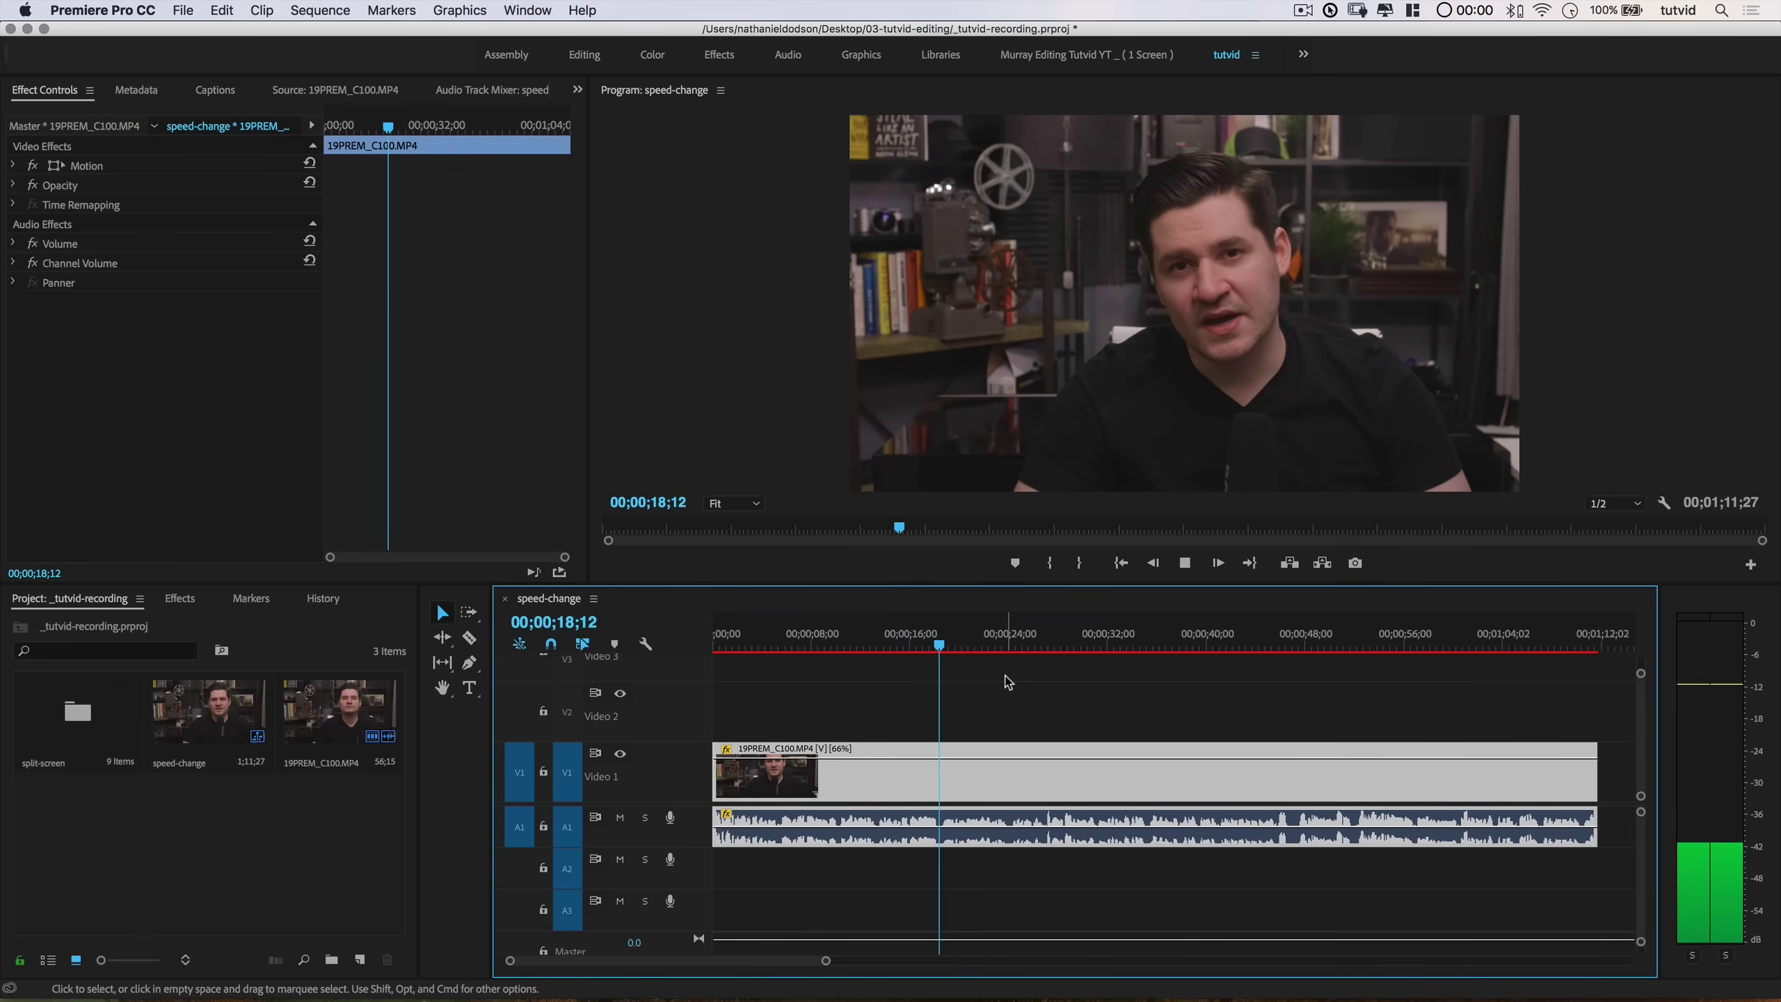
key(space)
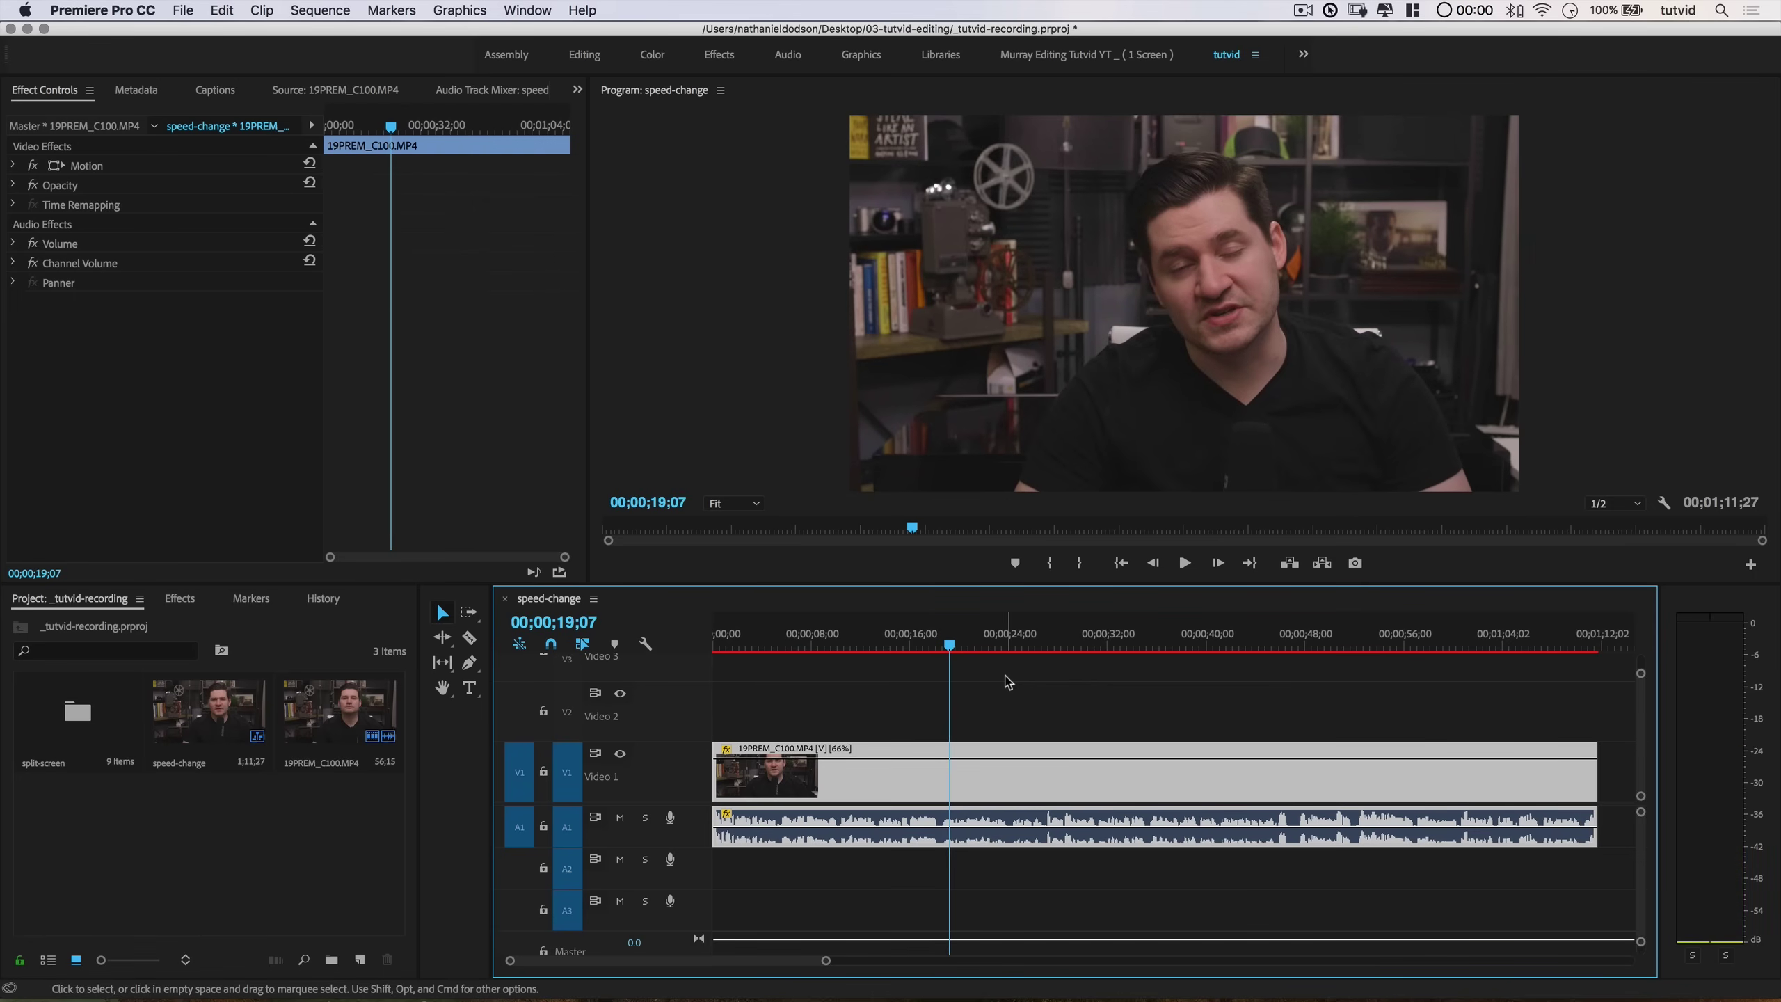
Step: Change the clip's speed to 150% in Speed/Duration, keeping audio pitch maintained
right_click(999, 774)
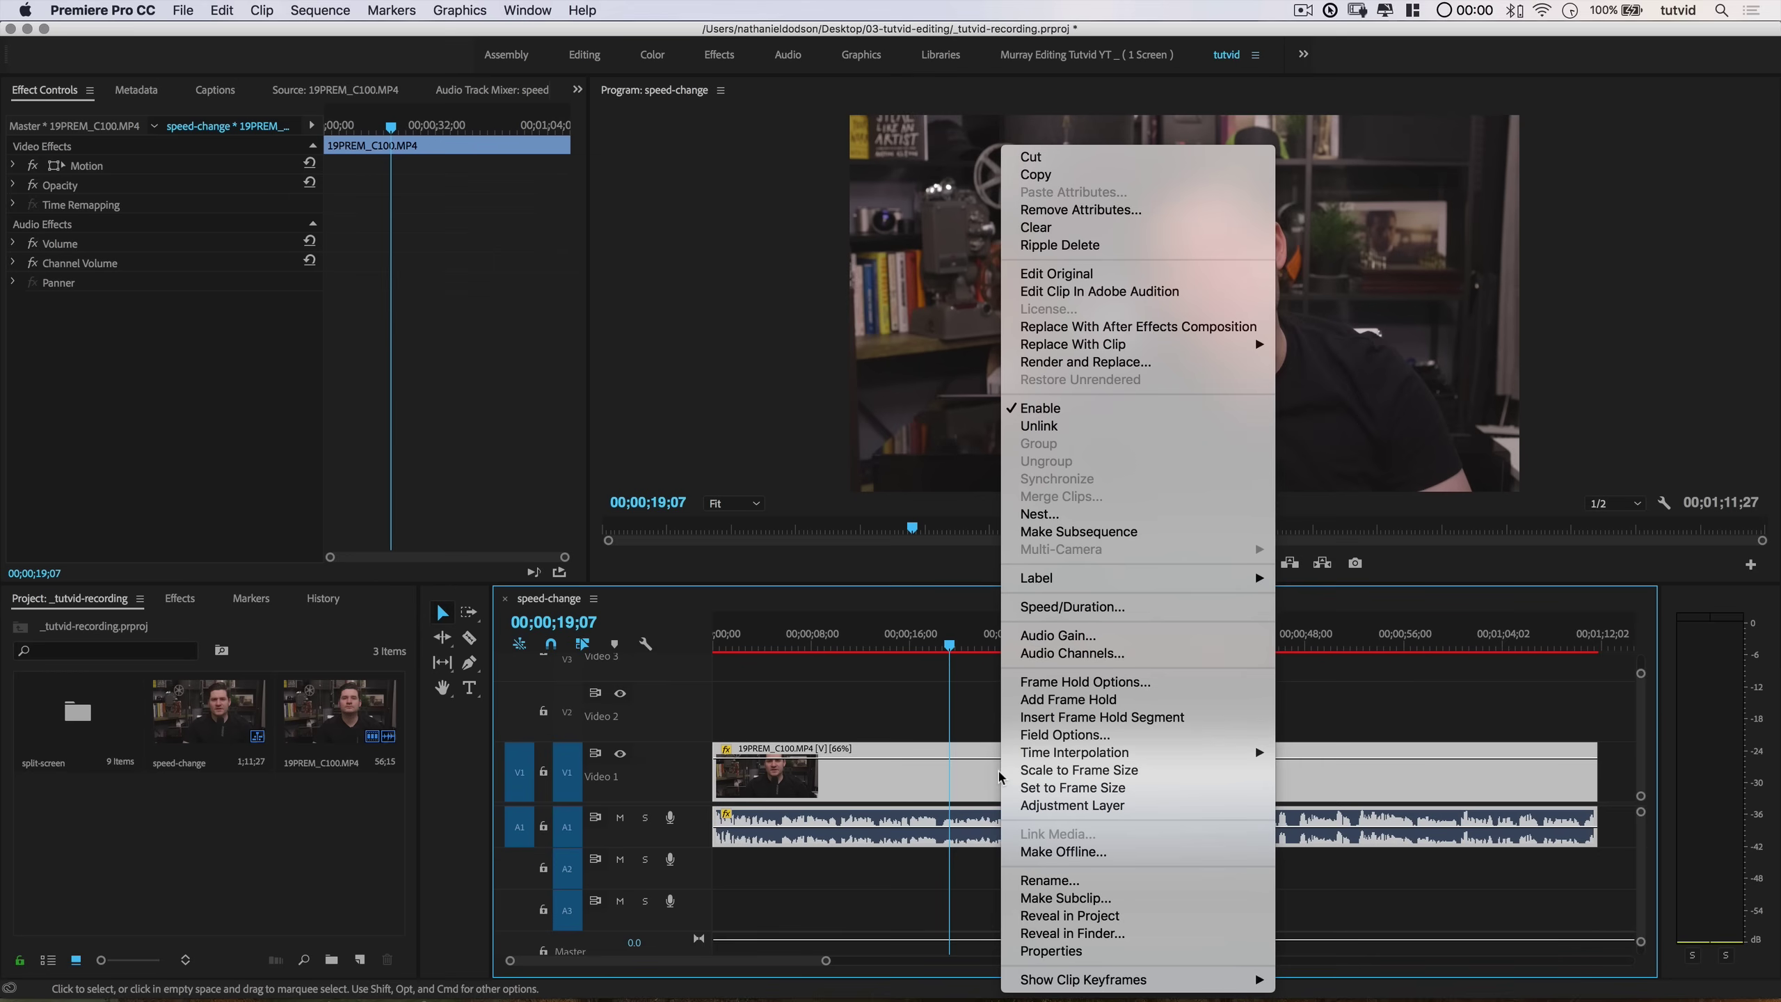
click(1080, 608)
text(150)
key(Tab)
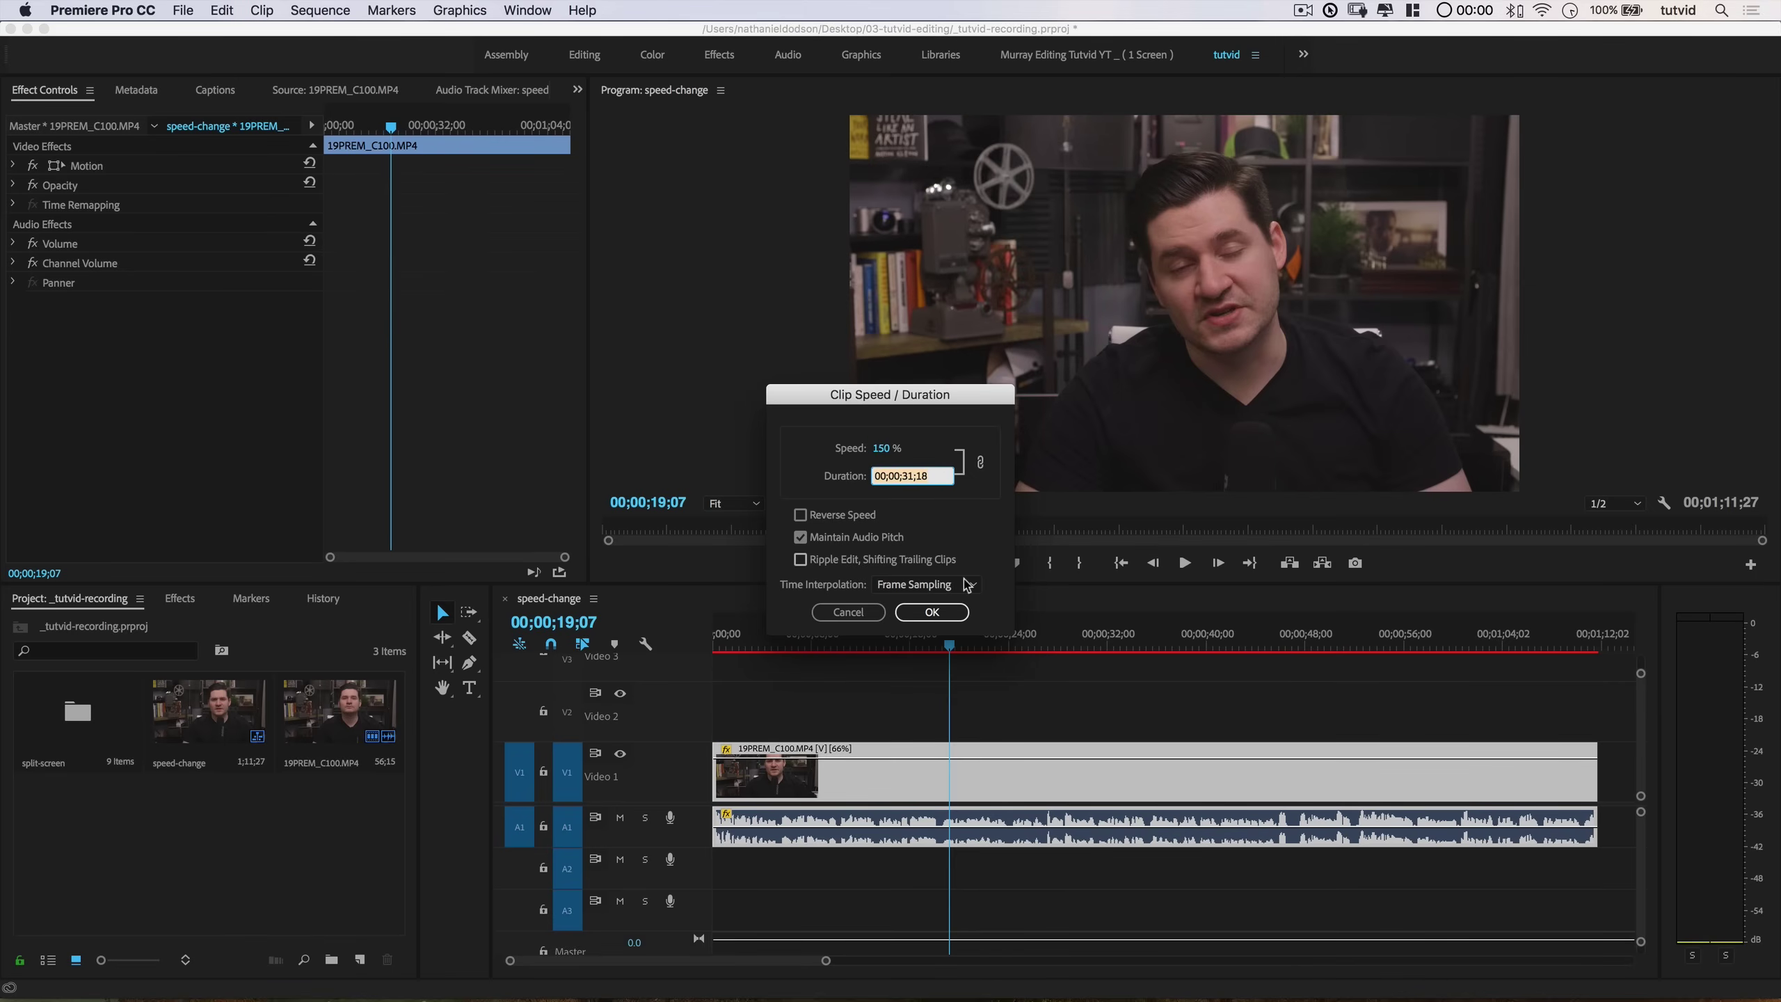
click(928, 612)
Step: Play the 150% clip from about 10 seconds, then return to the project bin
click(842, 643)
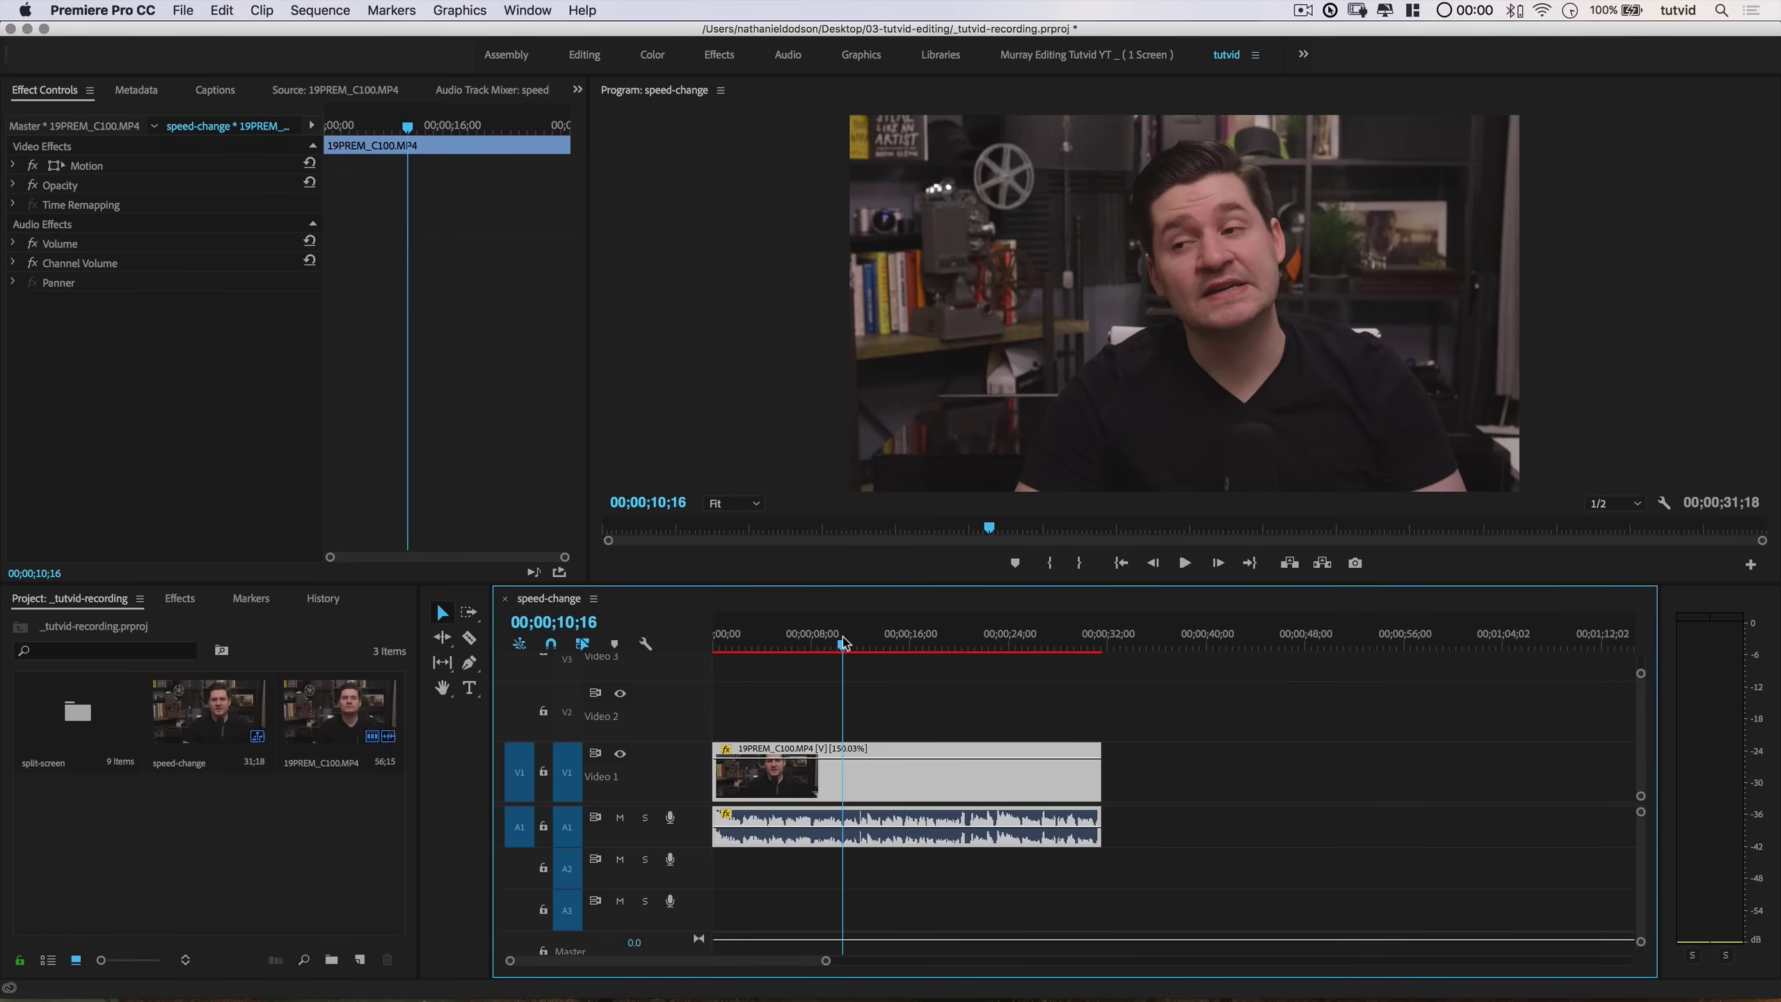
key(space)
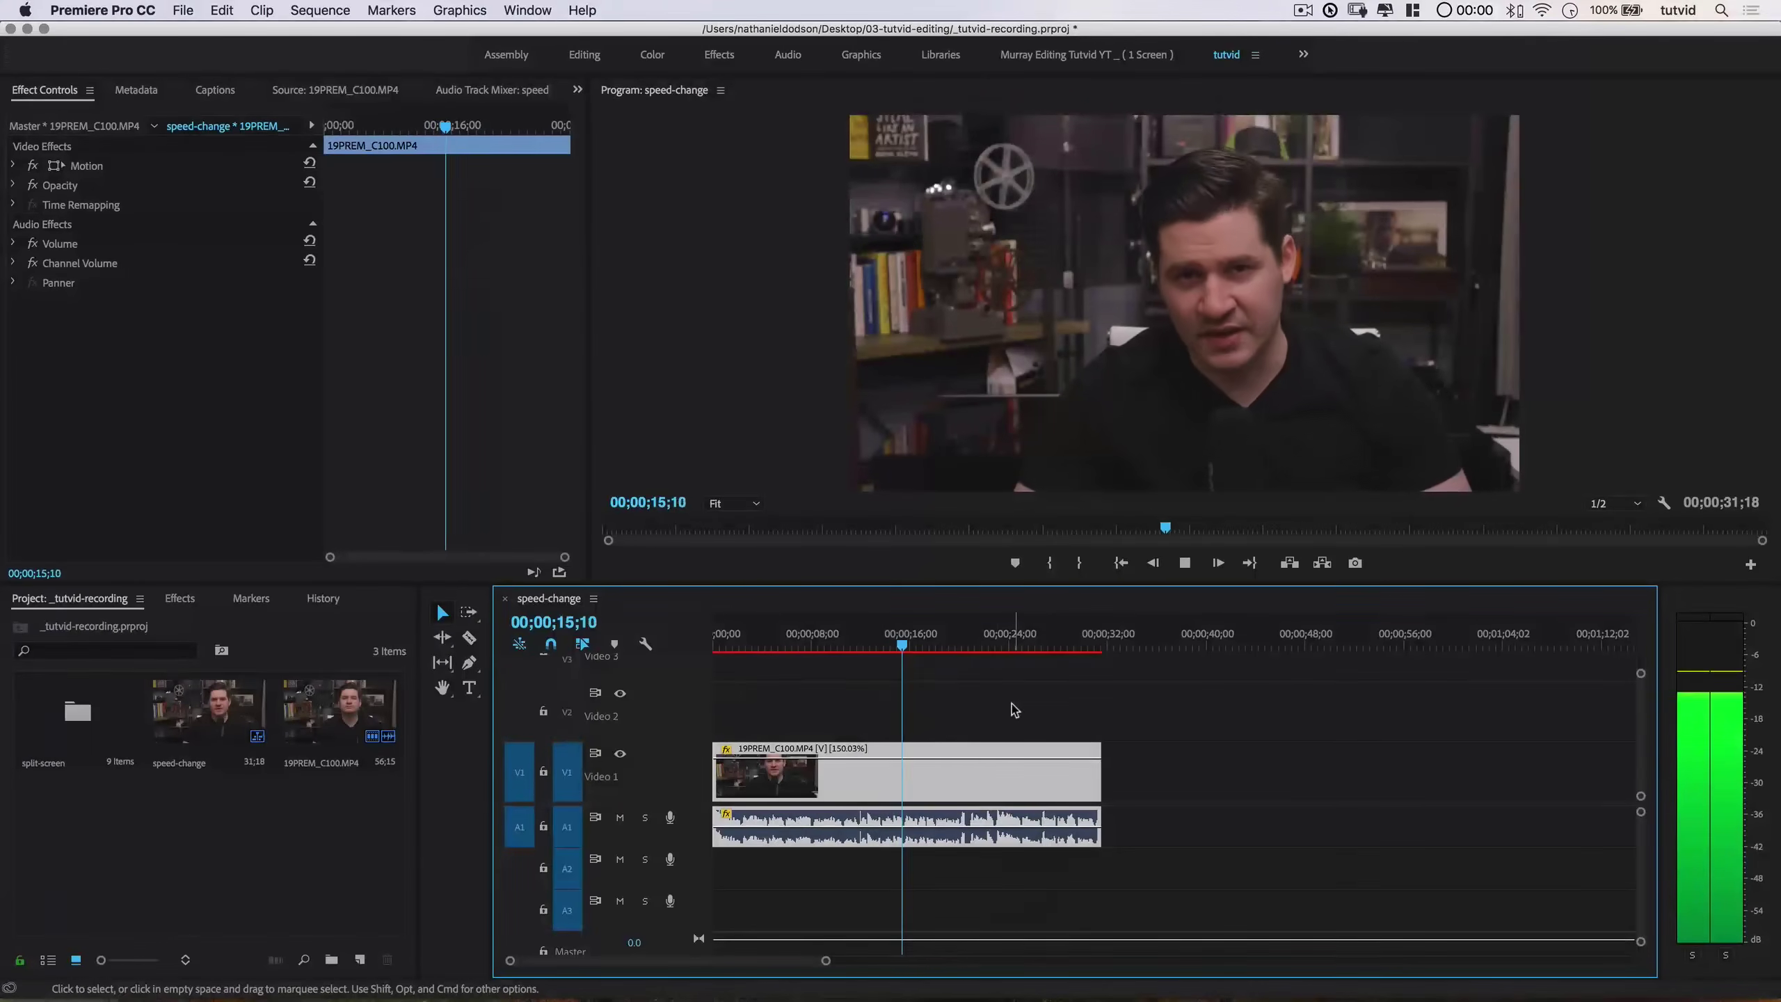
key(space)
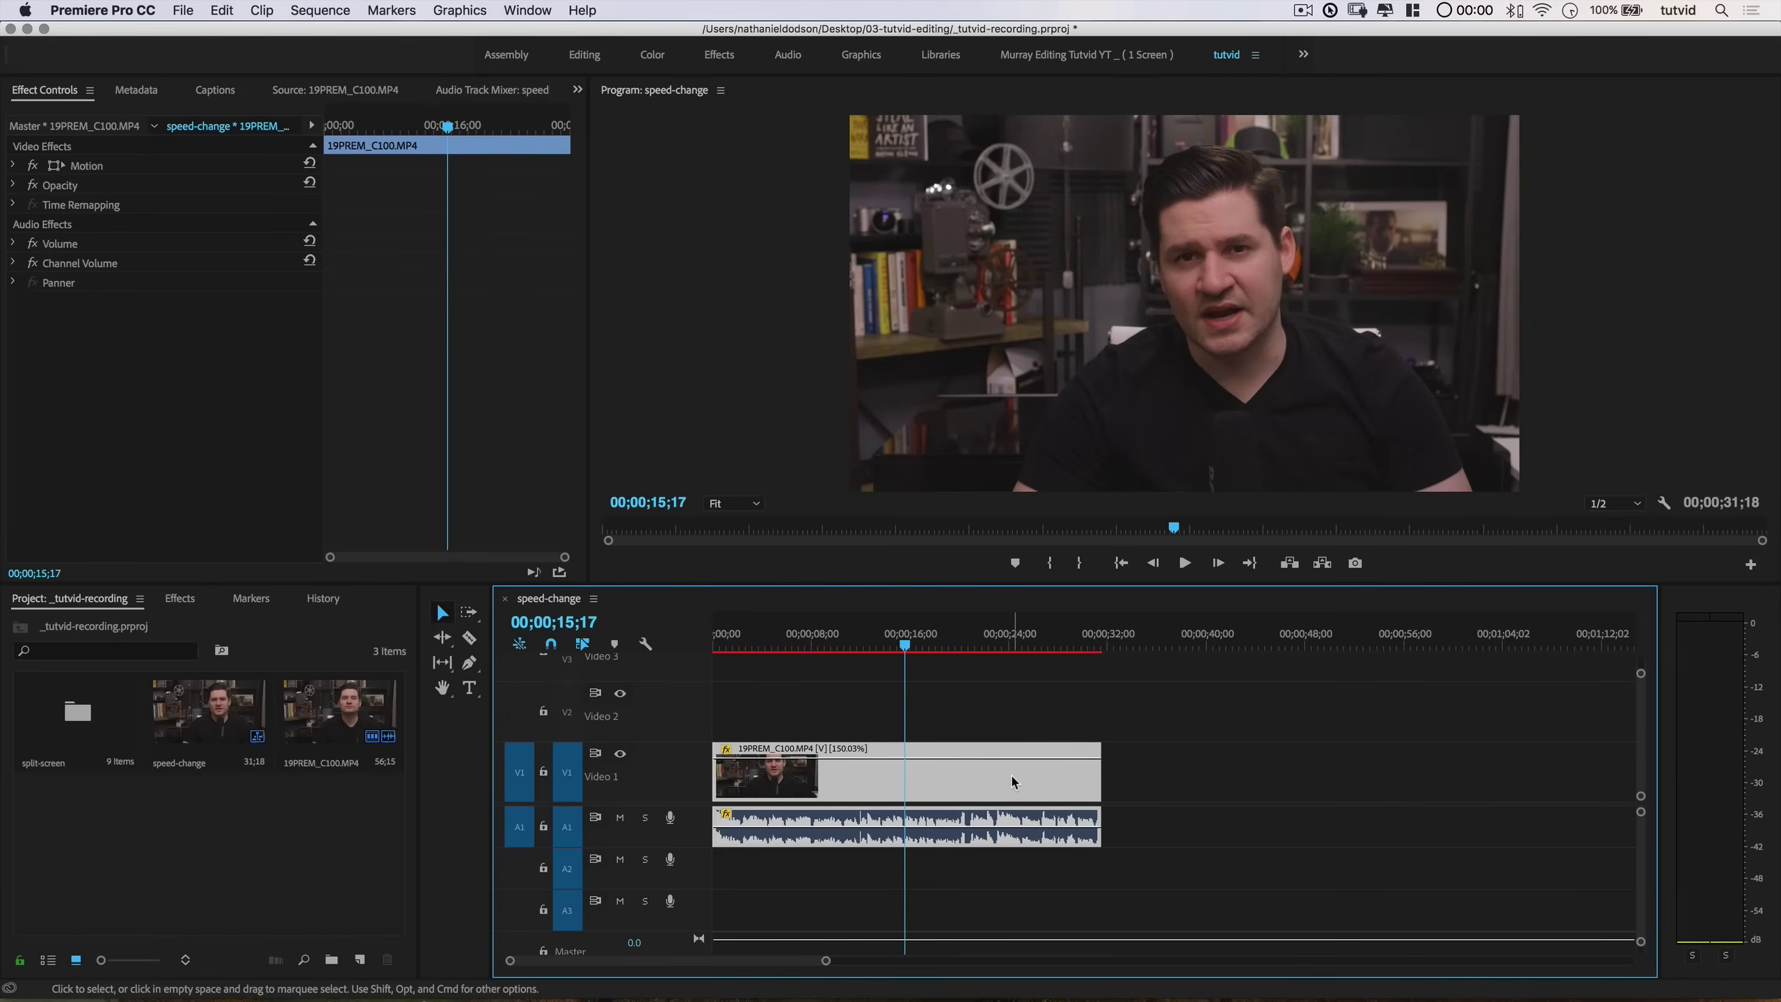
mouse_move(1012, 781)
click(182, 601)
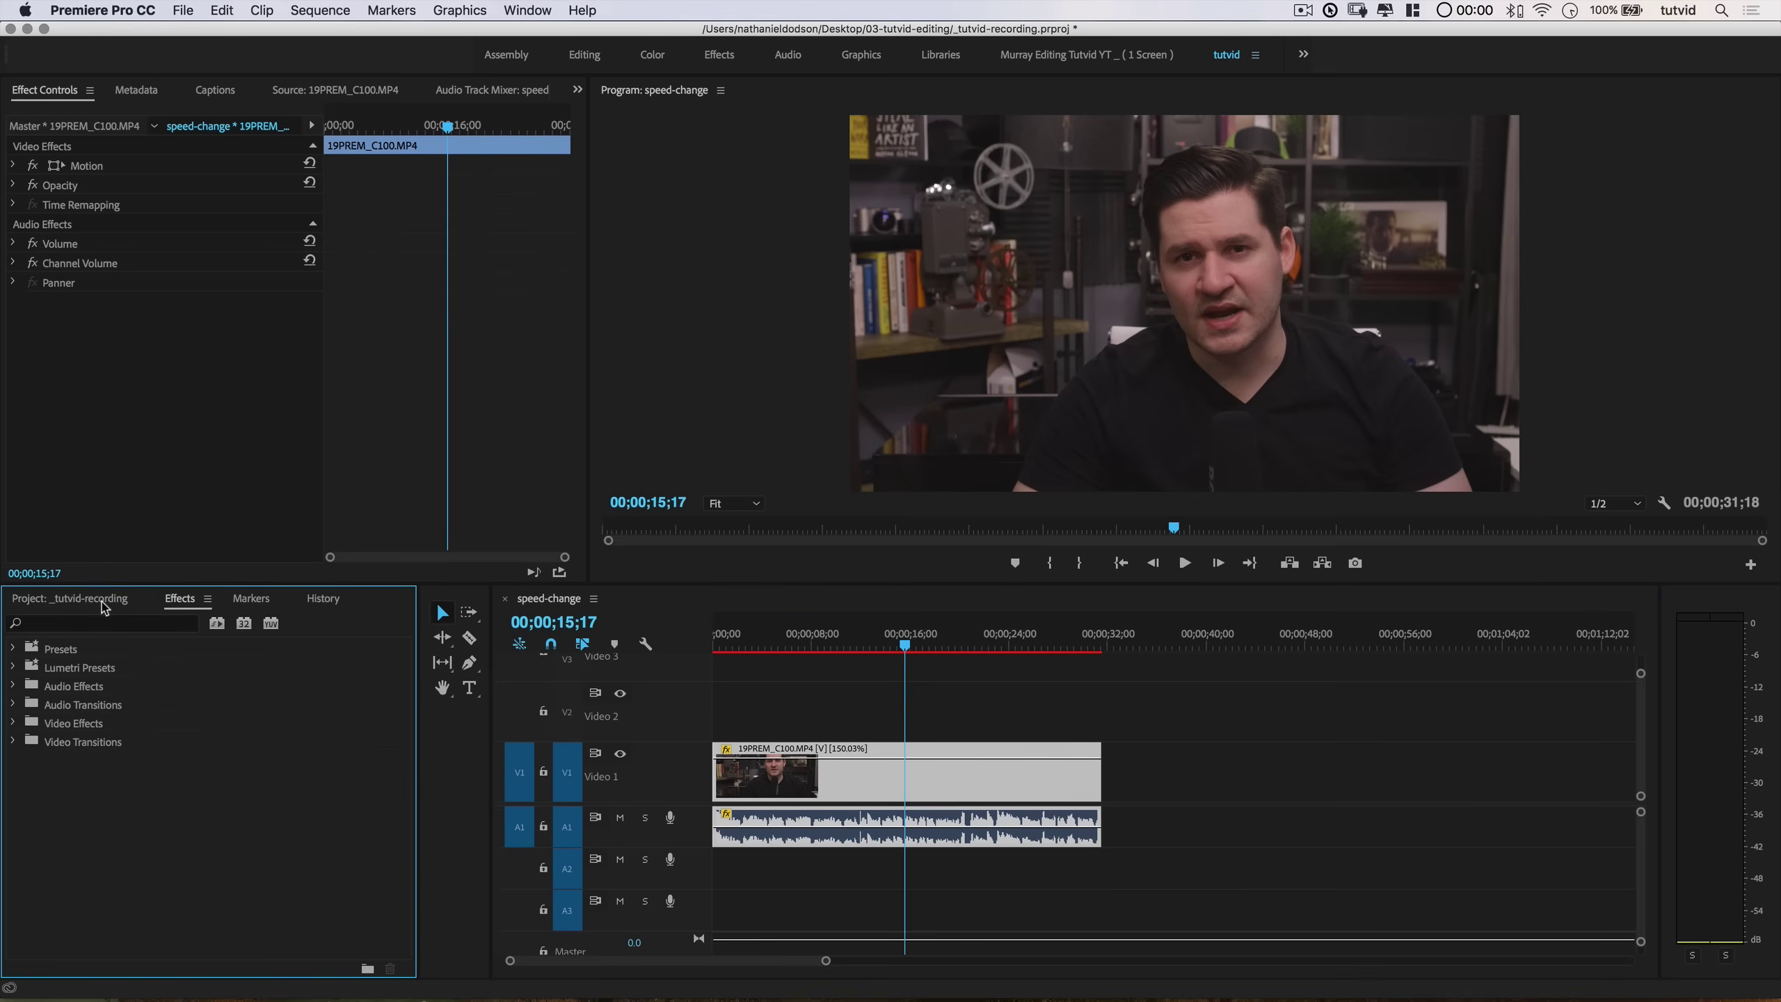
click(102, 601)
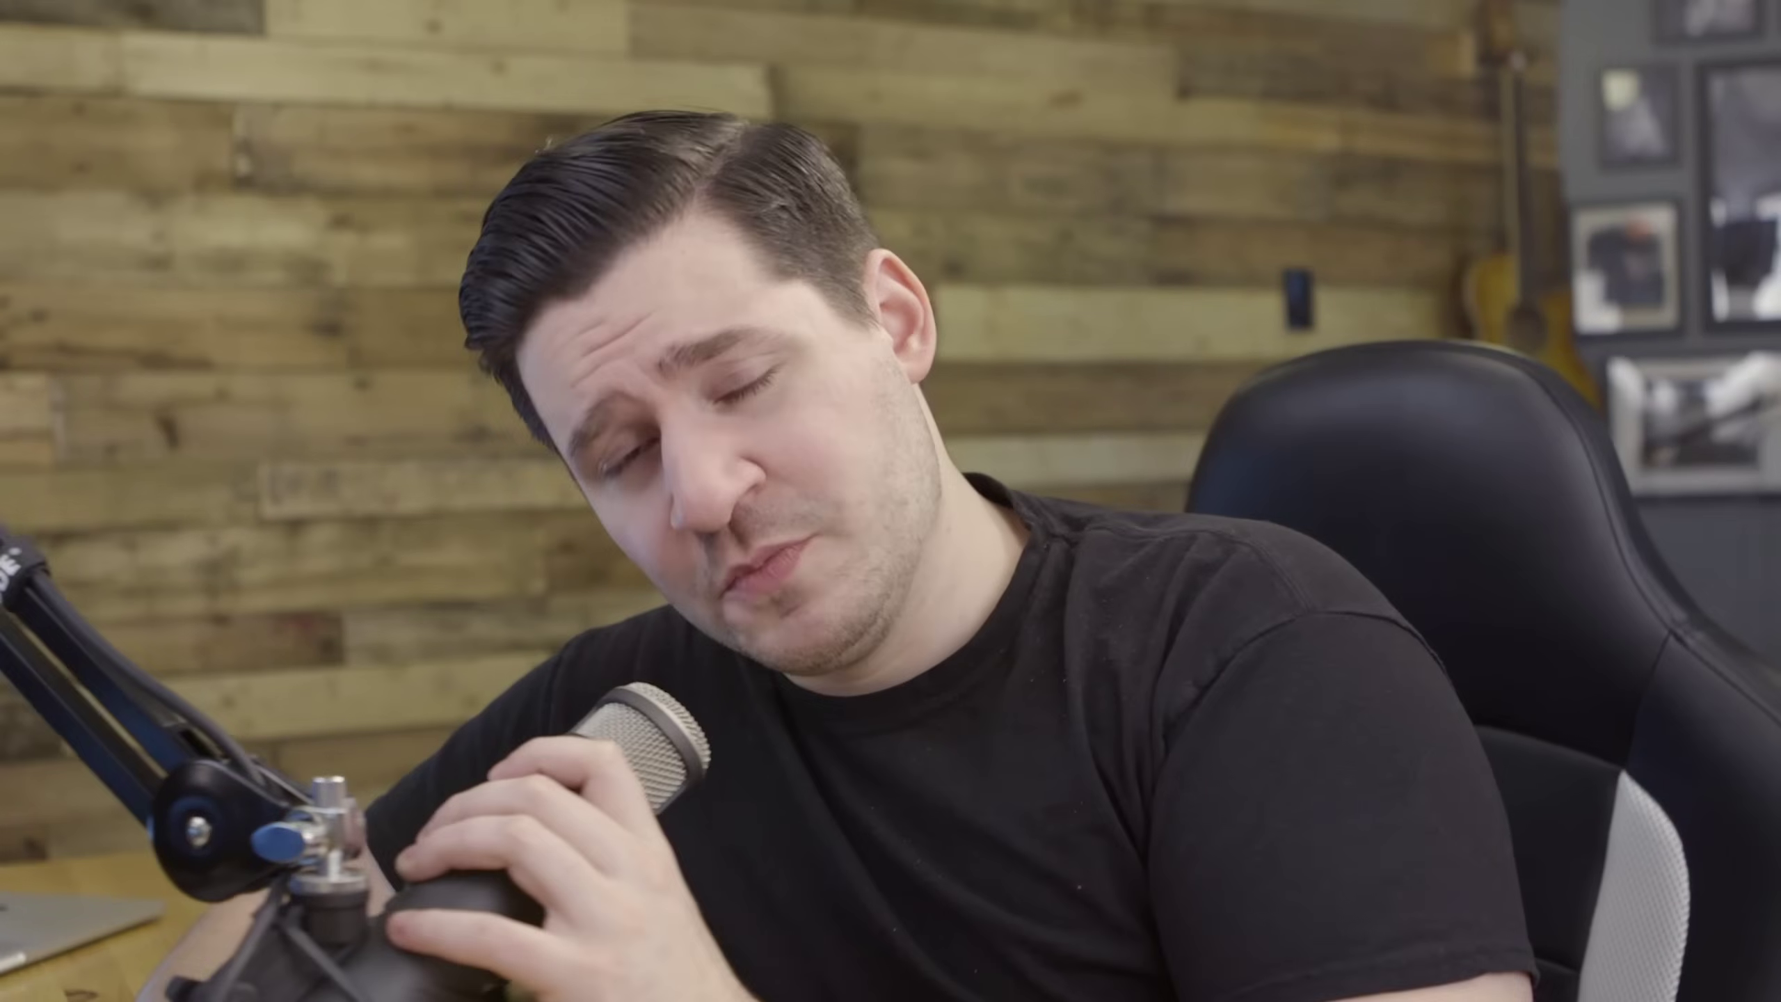